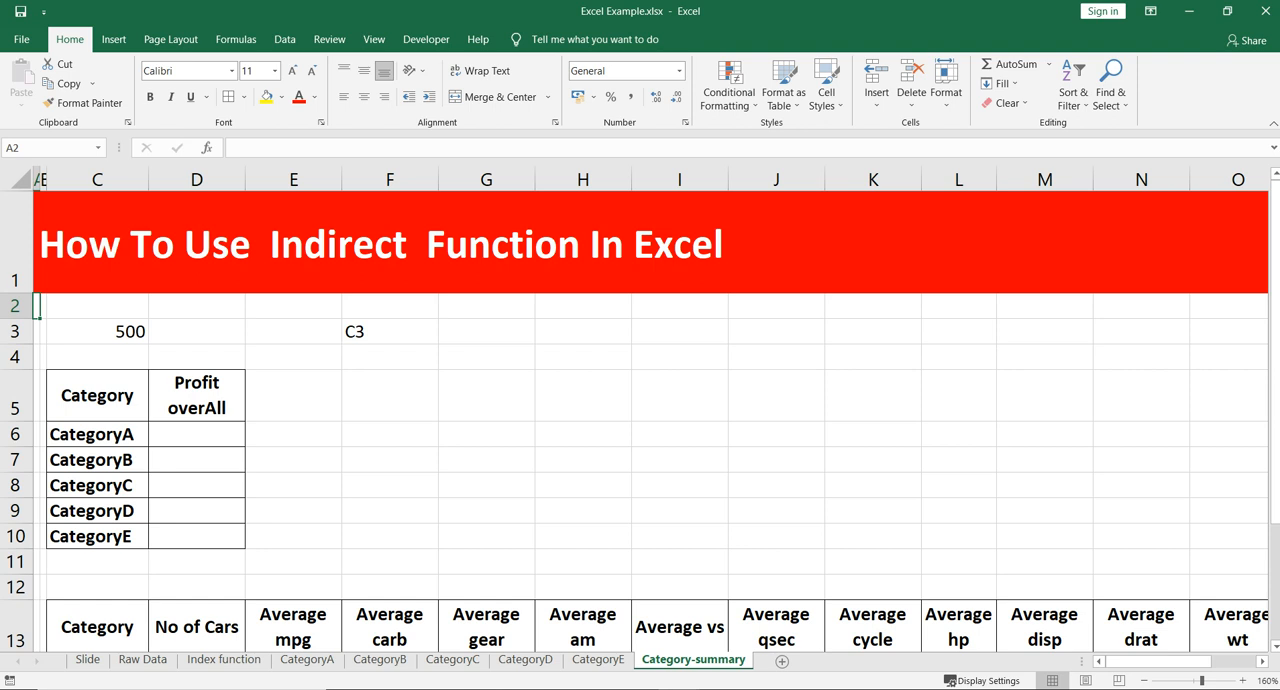
- Examine the value in cell C3 and the cell address stored as text in F3
left_click(97, 332)
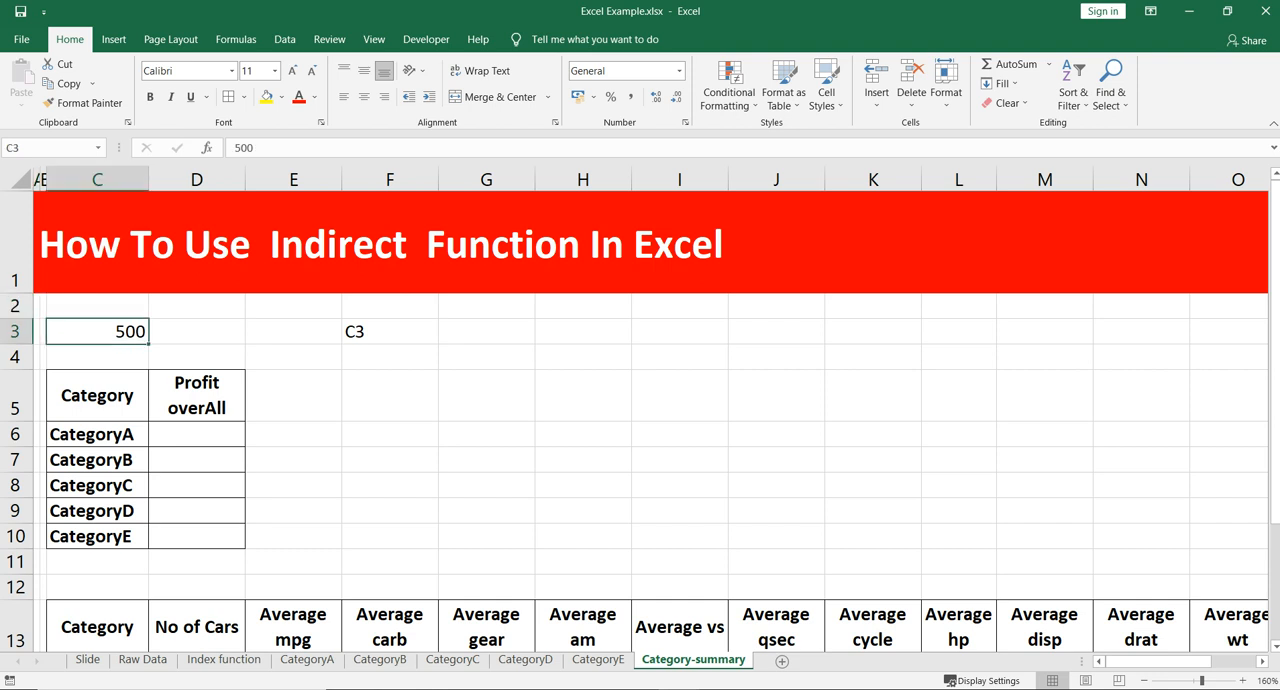
left_click(390, 180)
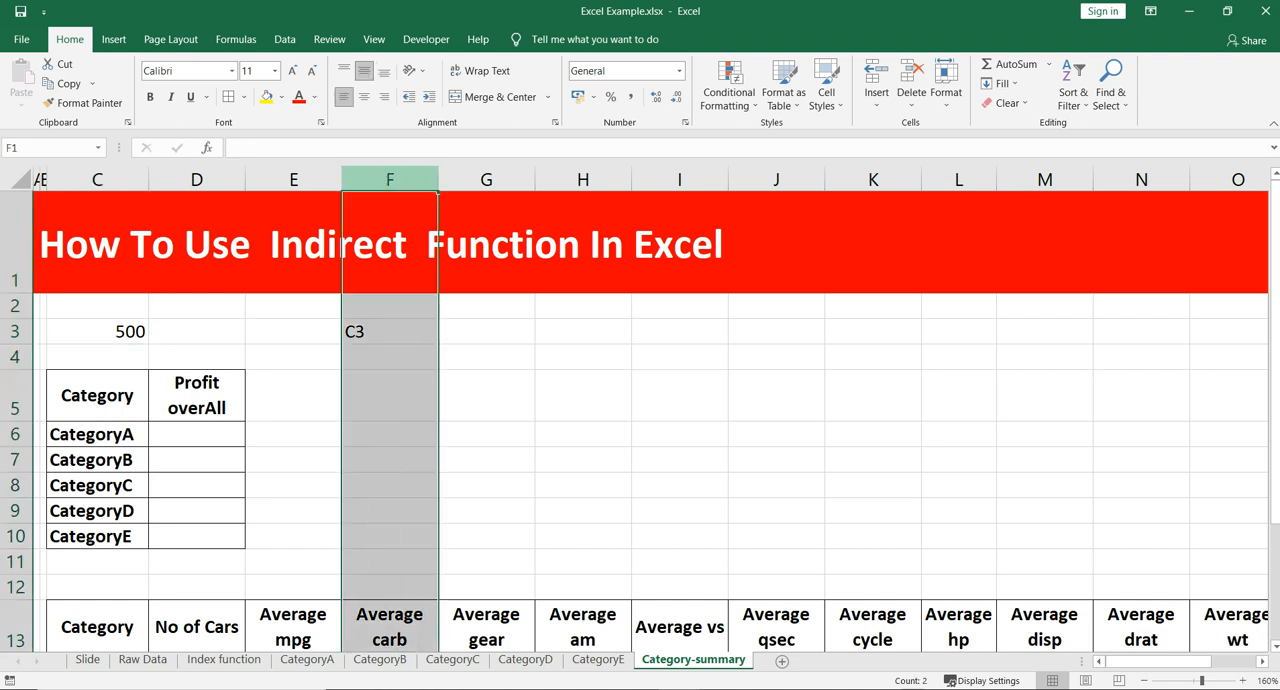
left_click(390, 332)
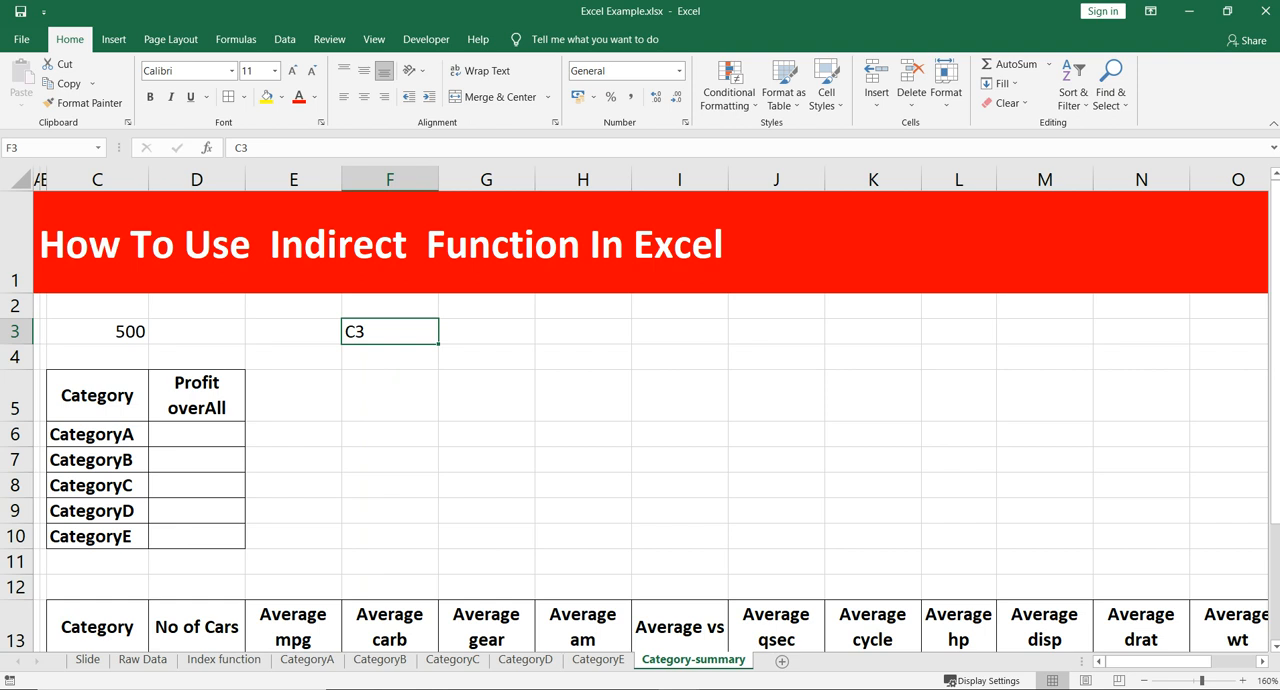
left_click(390, 357)
left_click(390, 332)
left_click(97, 332)
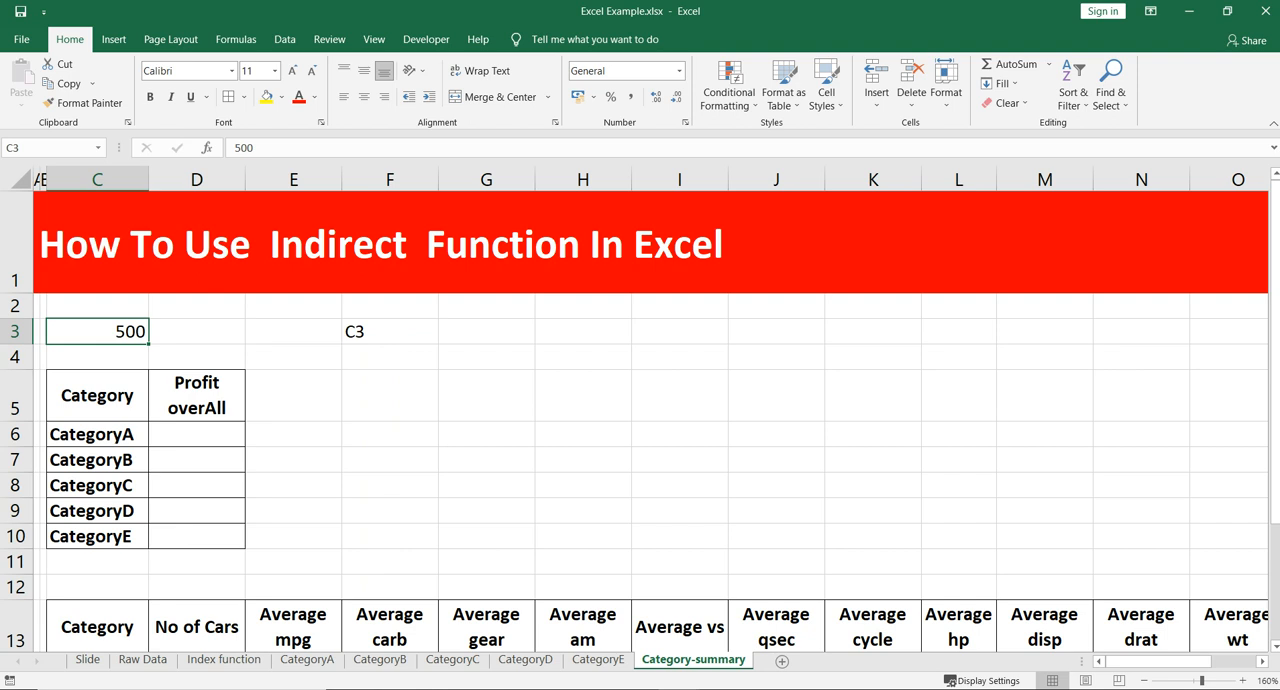
left_click(583, 332)
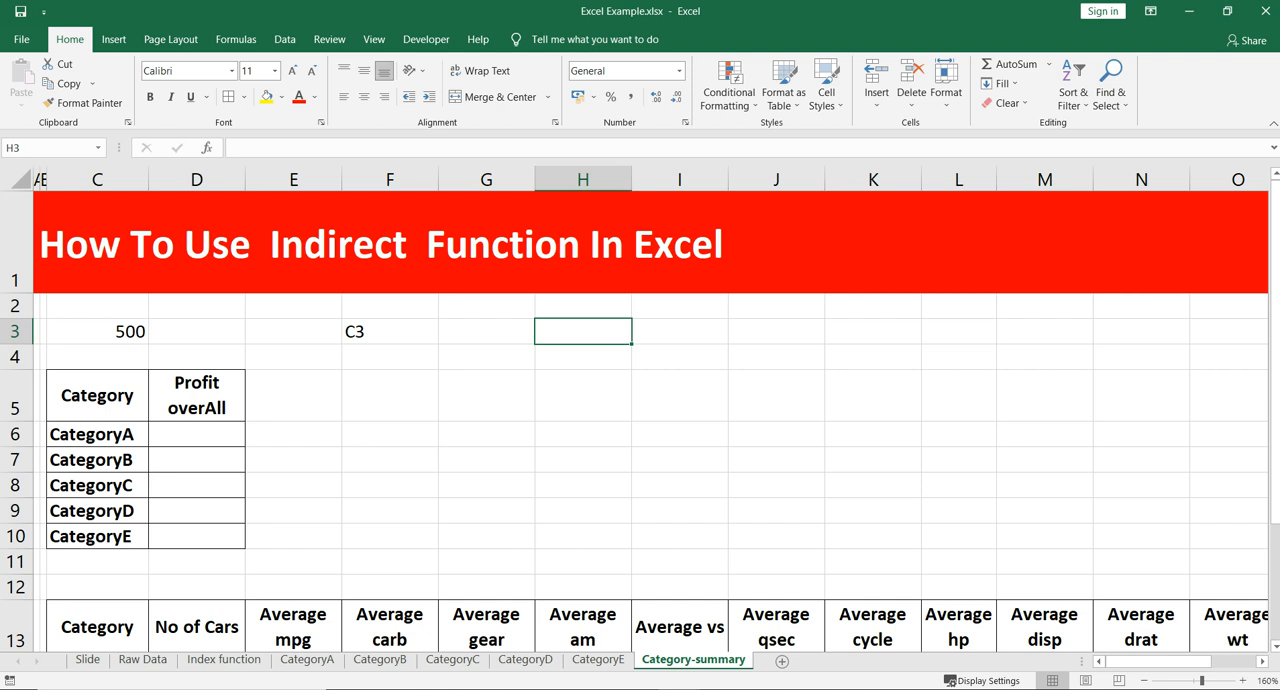
type("=")
key("Left")
key("Left")
key("Left")
key("Left")
key("Left")
key("Return")
key("Up")
- Enter the formula =INDIRECT(F3) in cell H3 of the Category-summary sheet
type("=")
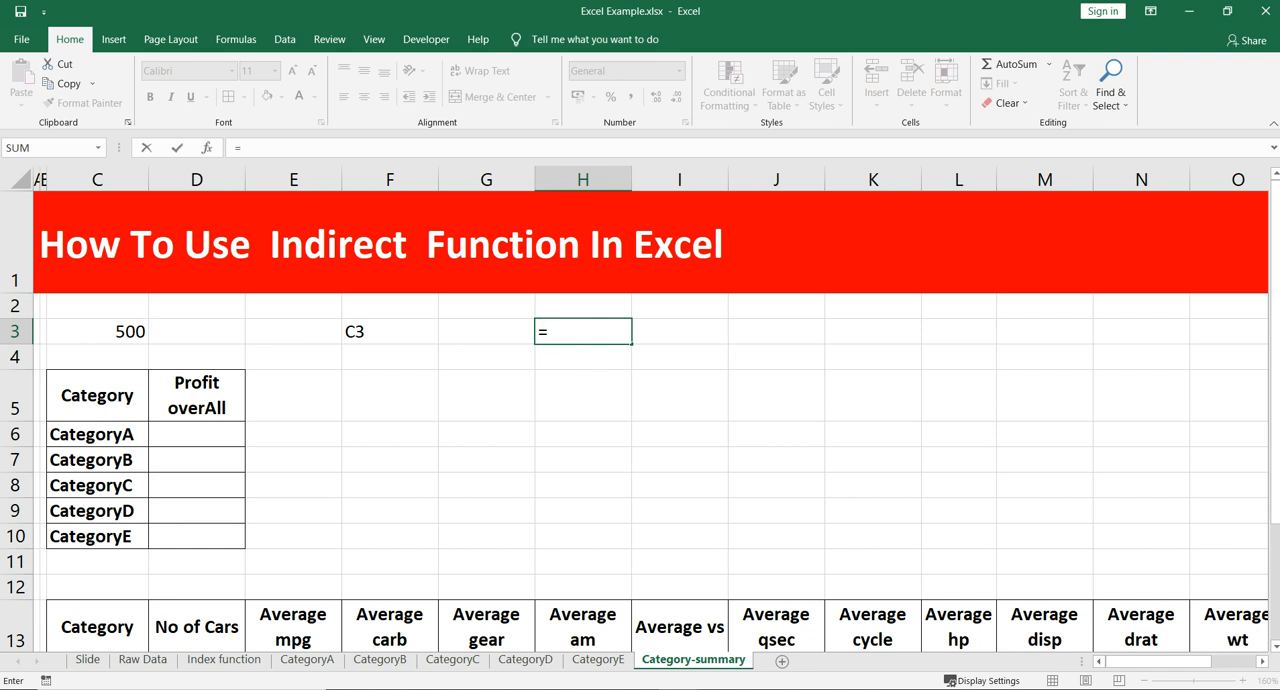
type("in")
key("Down")
key("Tab")
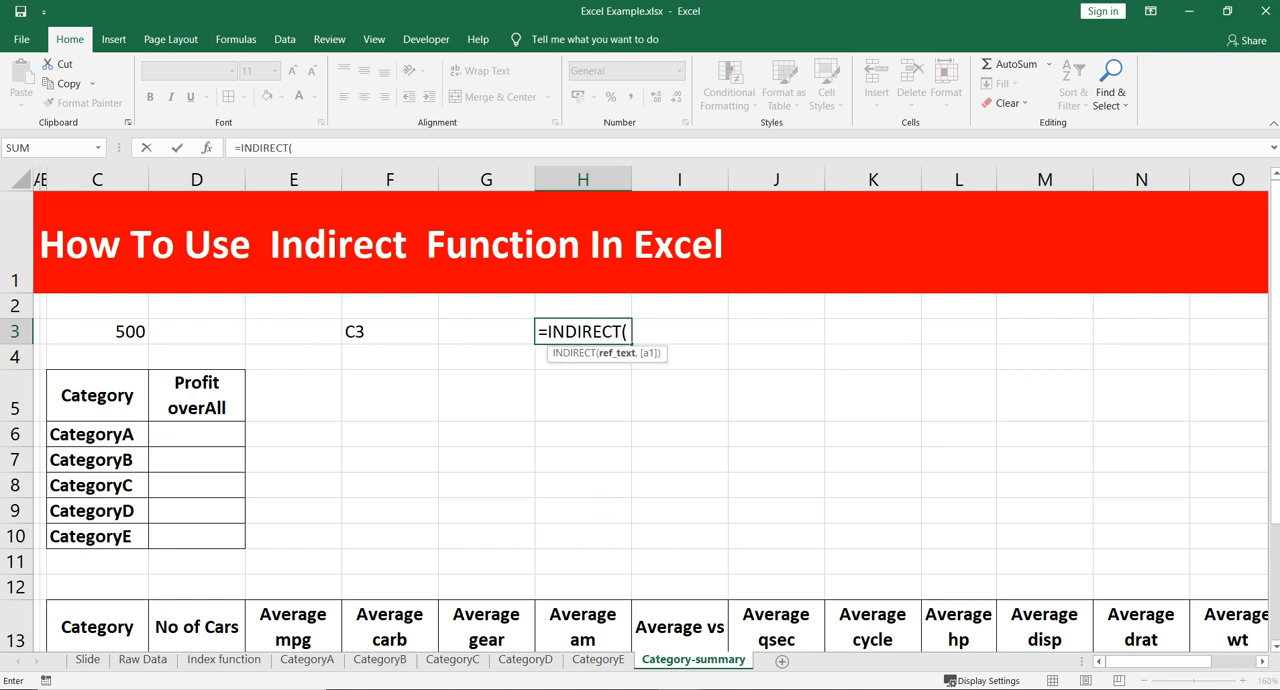
left_click(390, 332)
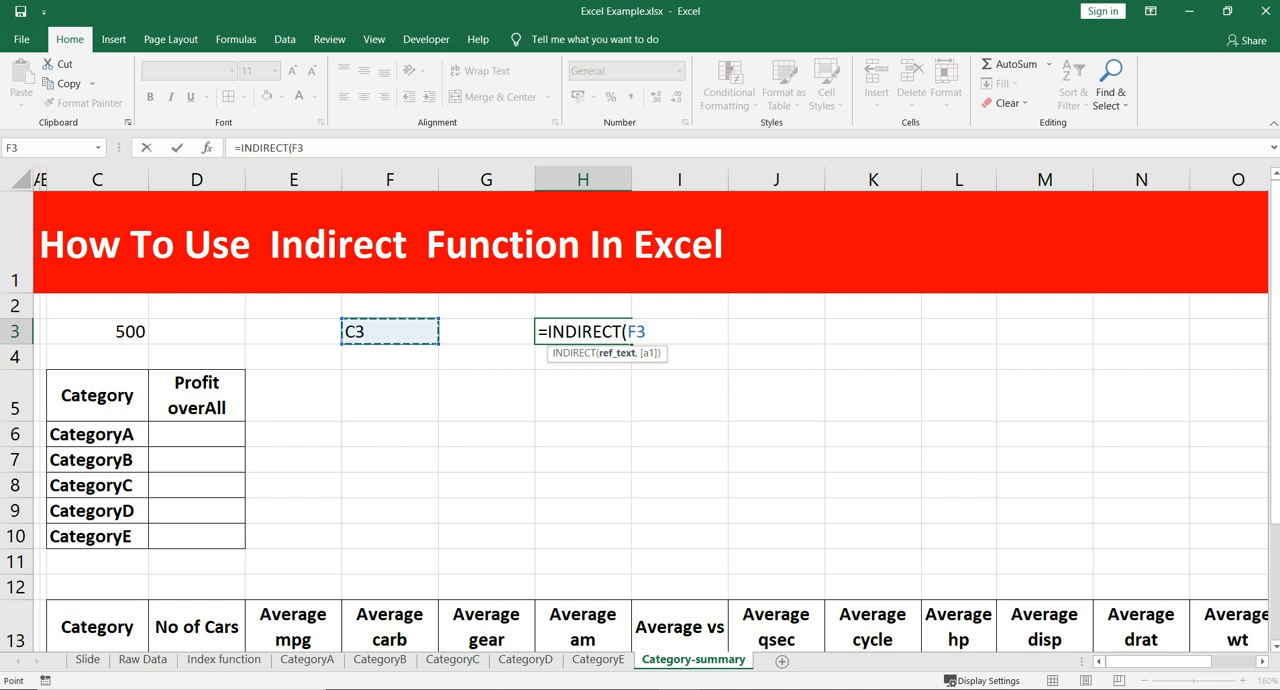
type(")")
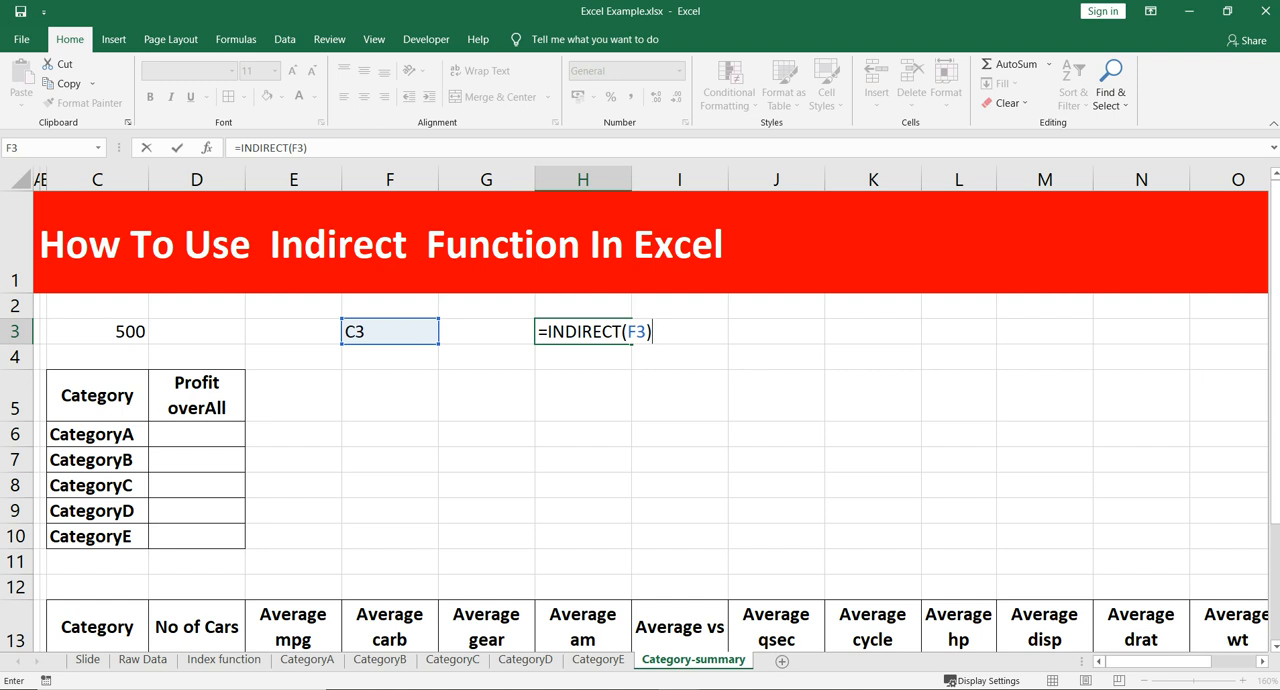
key("Return")
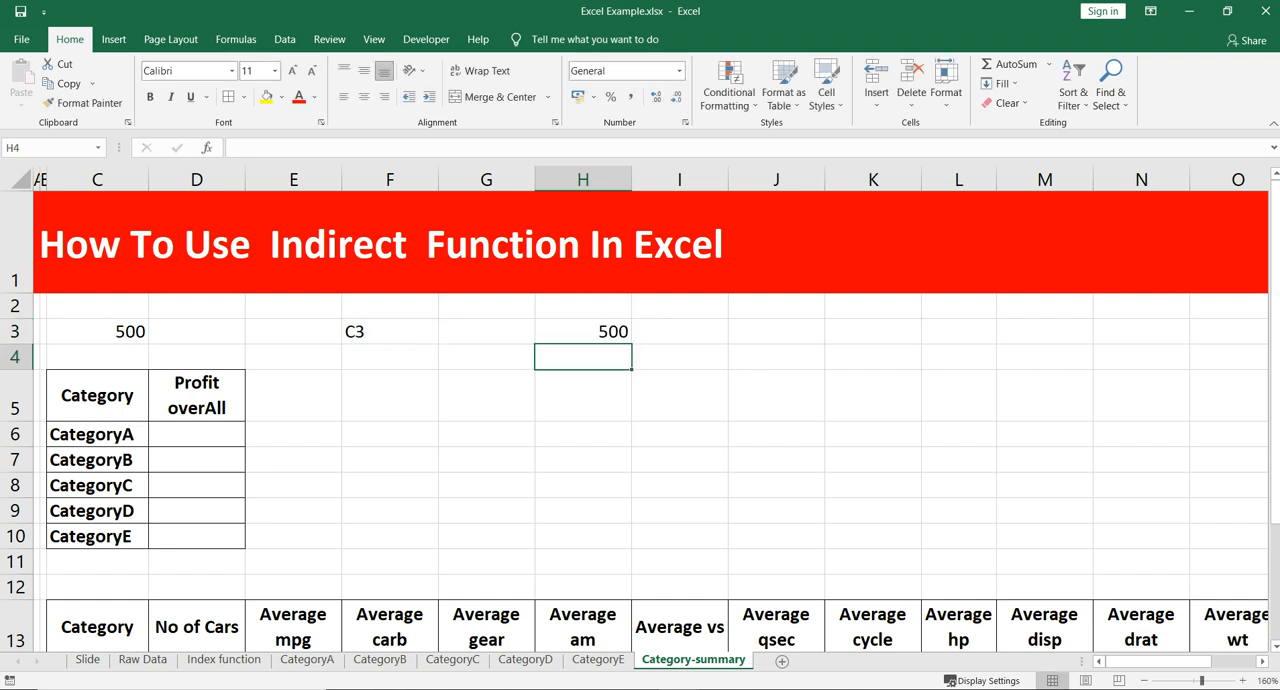
- Inspect the INDIRECT formula in H3 and the cell it references, leaving the formula as it is
left_click(583, 332)
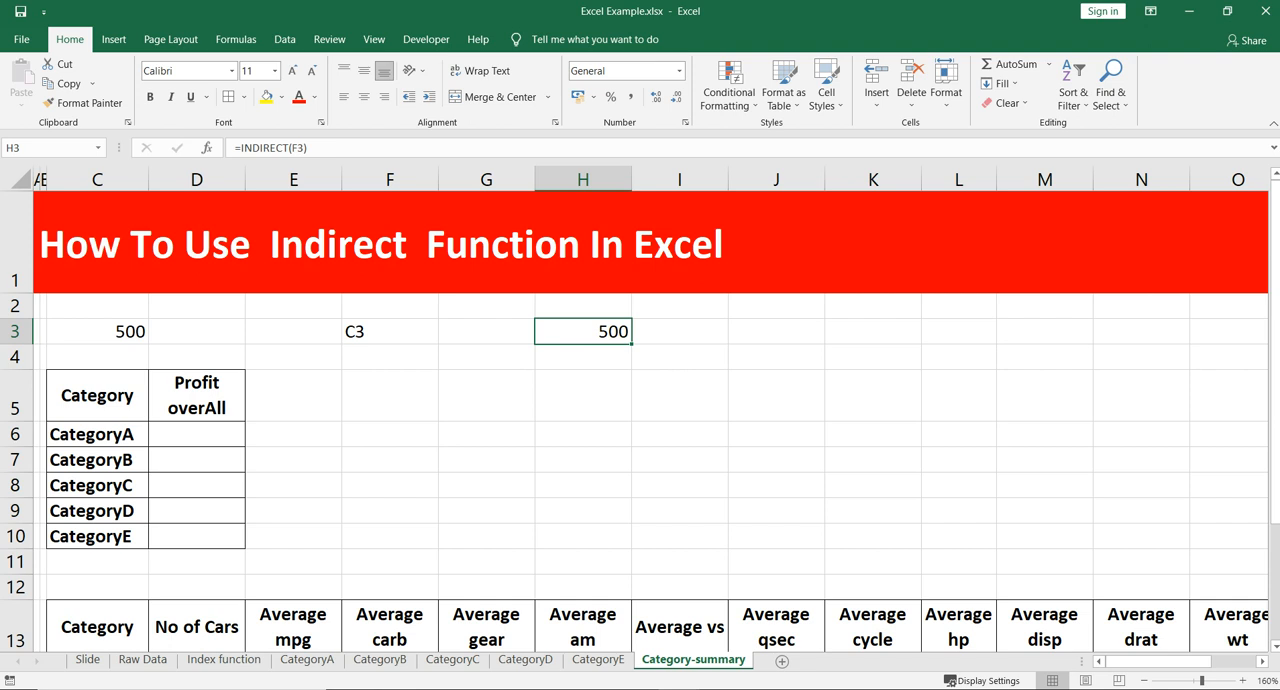
key("F2")
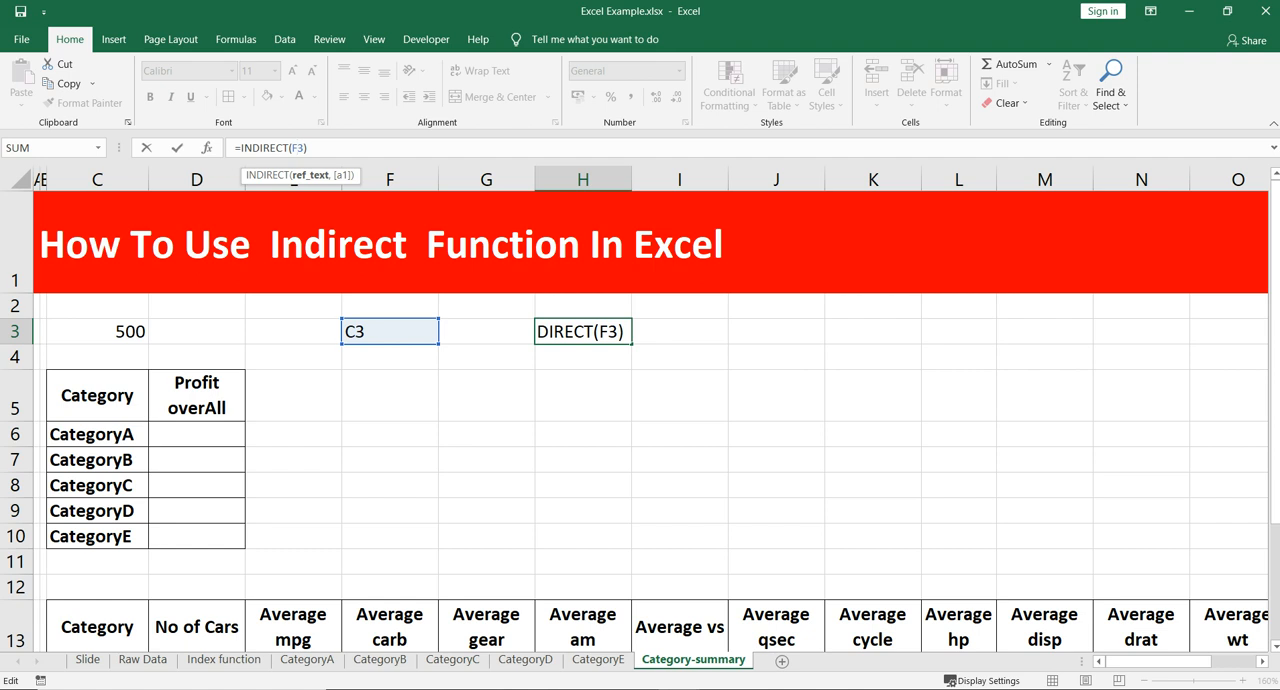
left_click(625, 332)
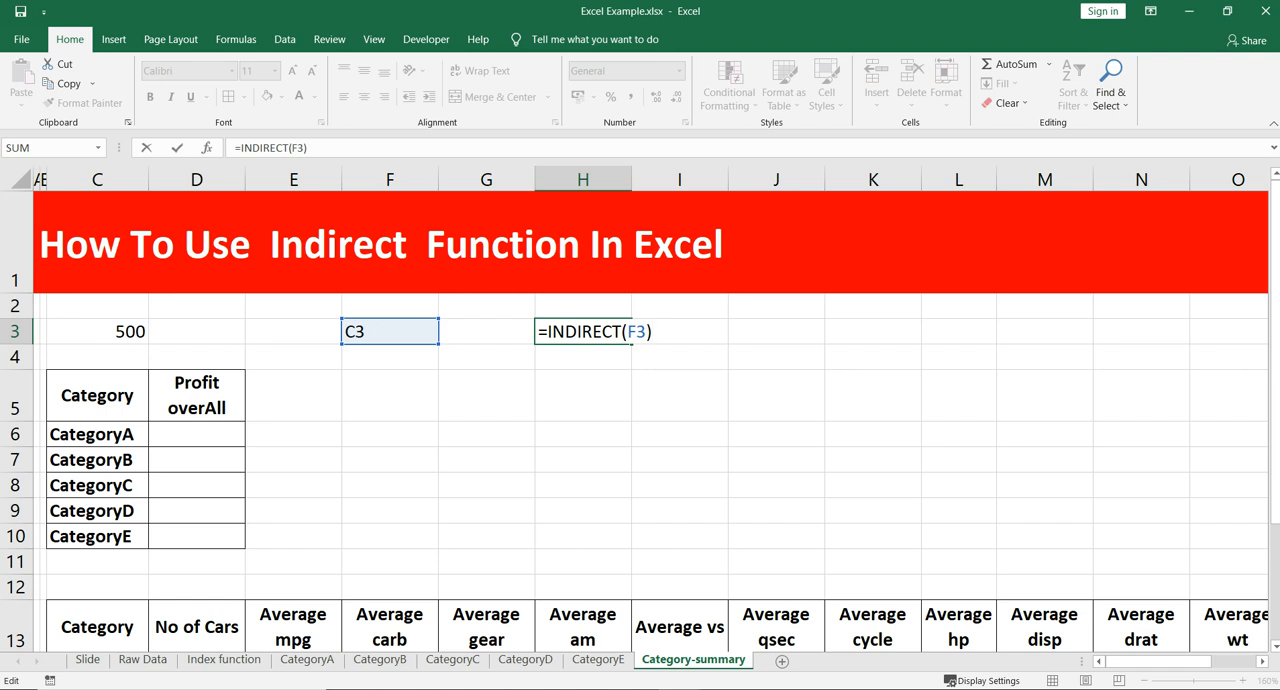
key("Return")
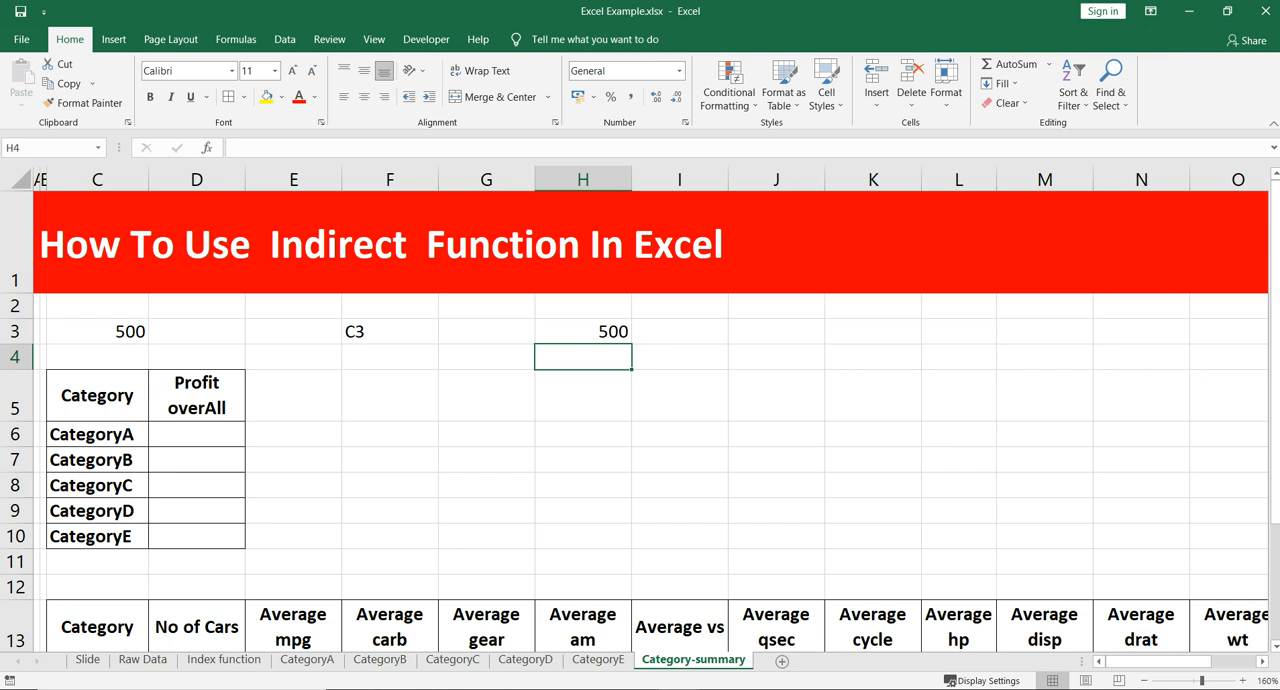
left_click(390, 434)
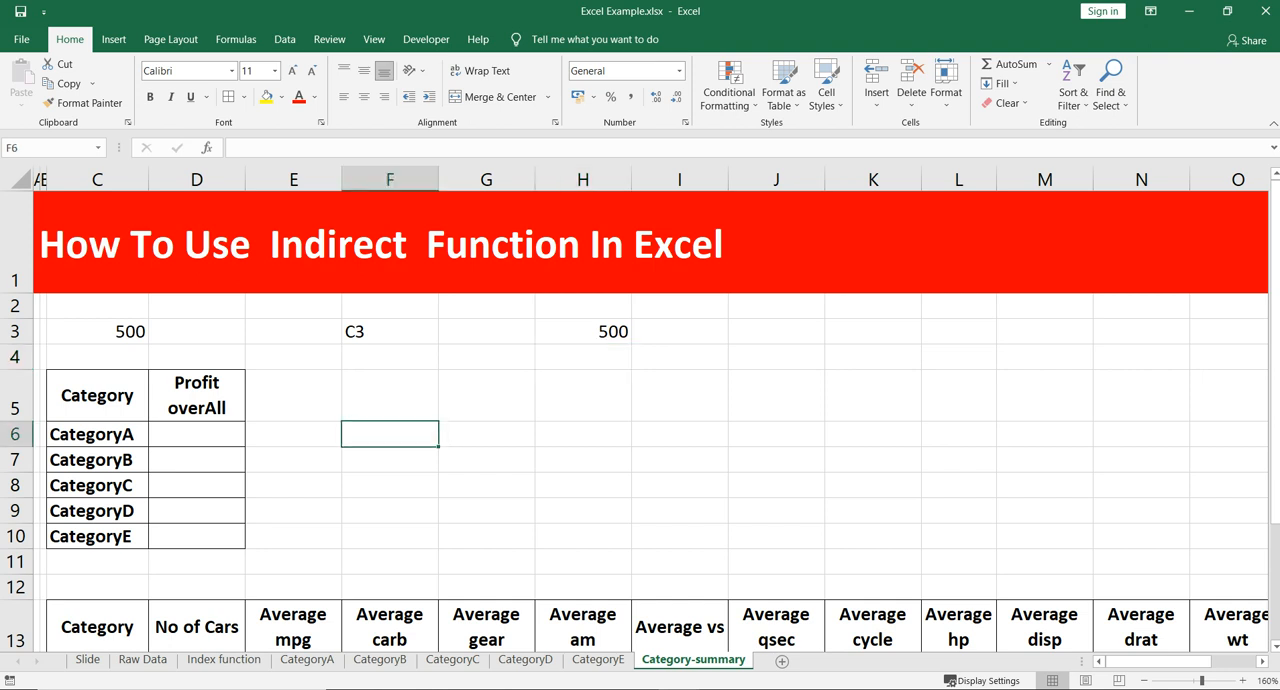
scroll(640, 420, "down", 1)
scroll(640, 415, "up", 1)
left_click(486, 460)
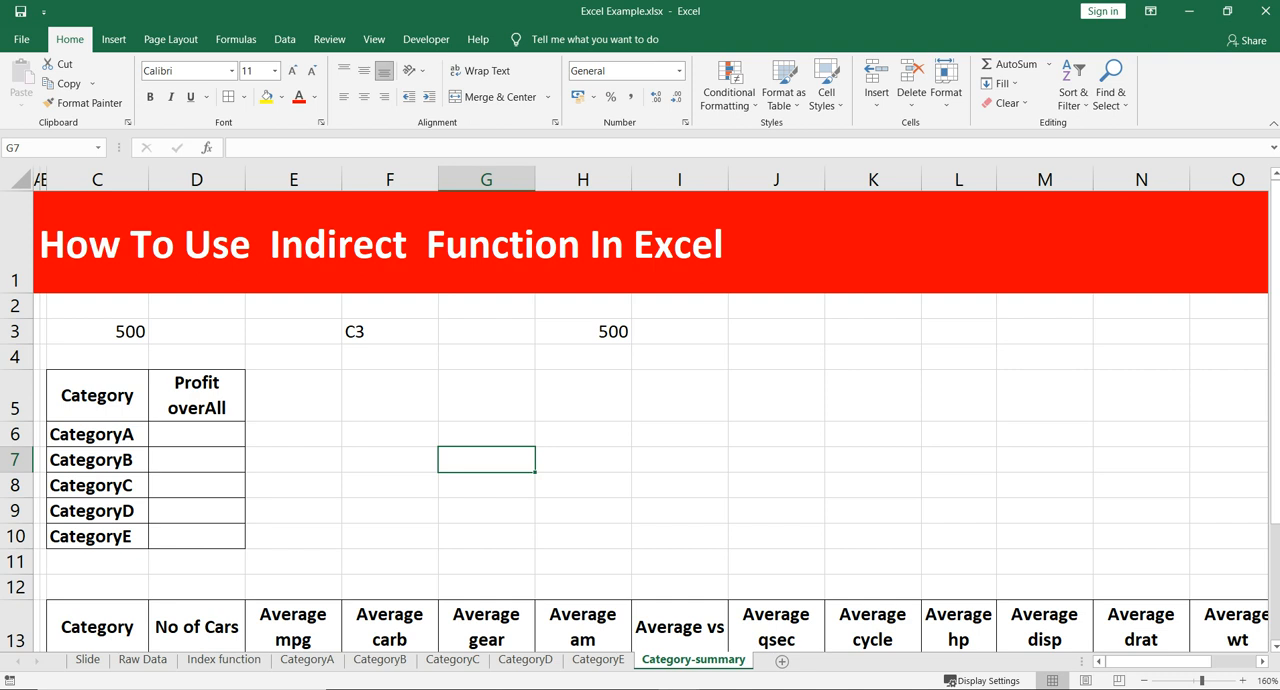
- Review the category names CategoryA to CategoryE in the Profit overAll table, cells C6 to C10
left_click(97, 434)
left_click(97, 460)
left_click(97, 485)
left_click(97, 511)
left_click(97, 536)
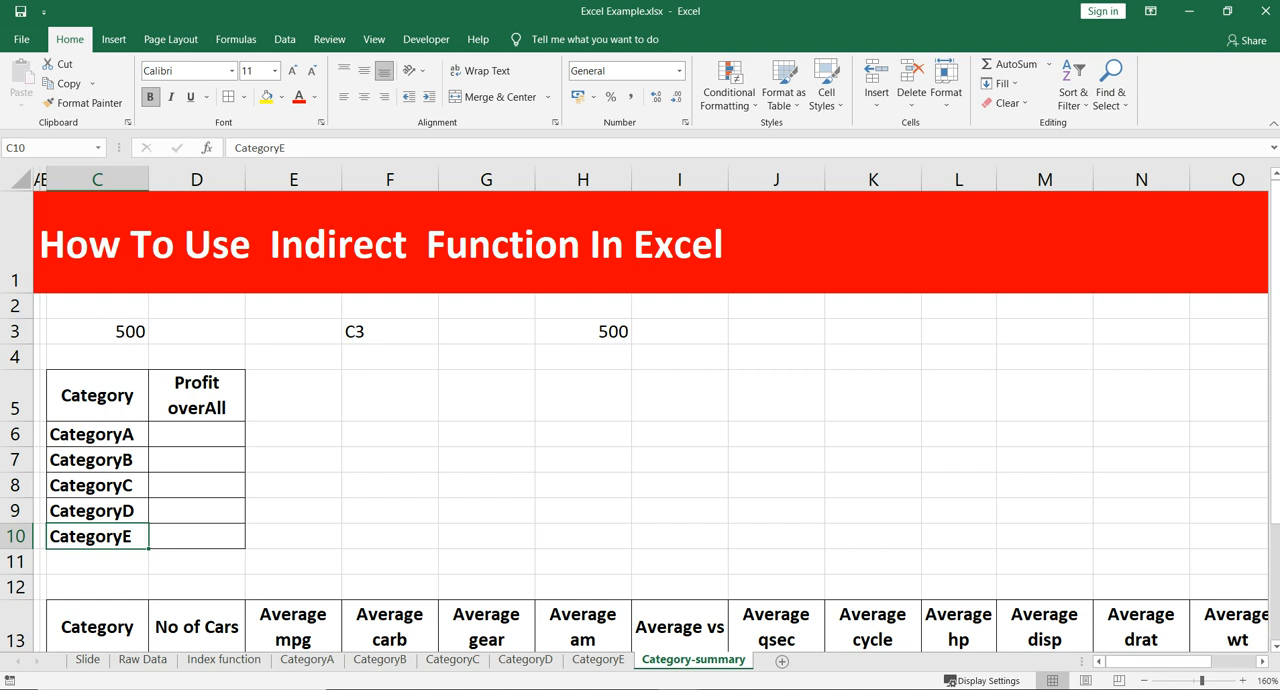
- Review the Car Category column and the full car table, columns A to Q, on the Raw Data sheet
left_click(143, 659)
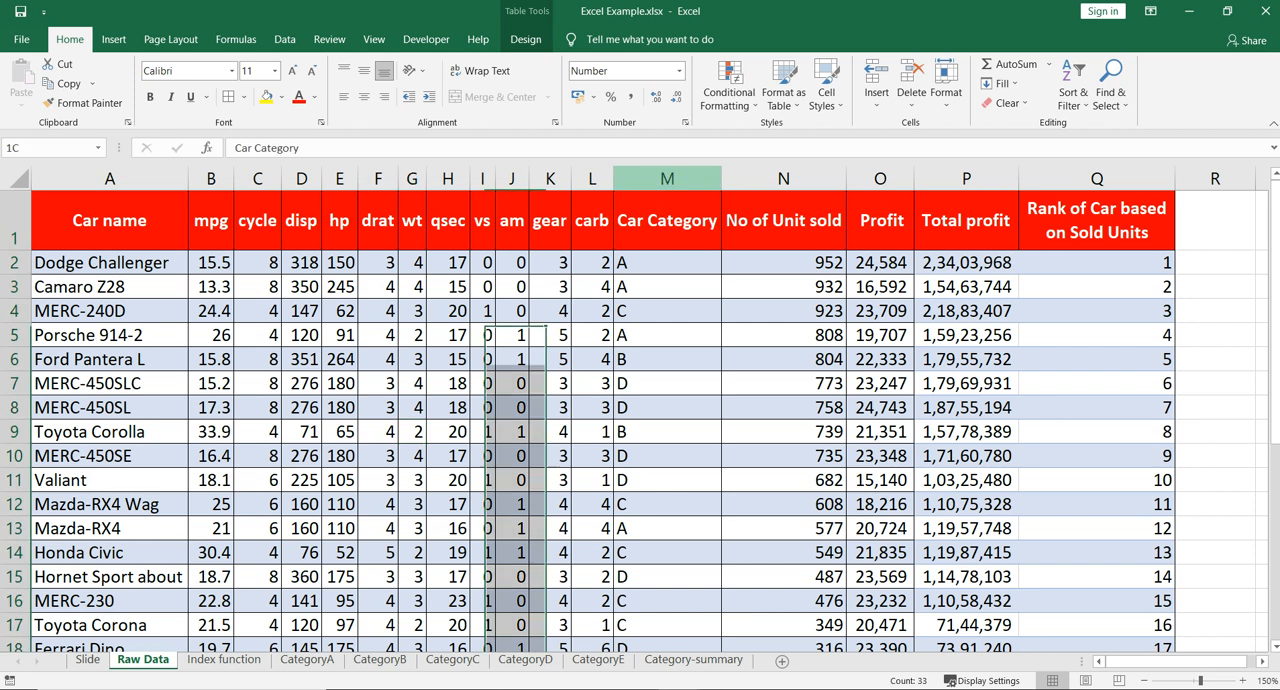
left_click(667, 179)
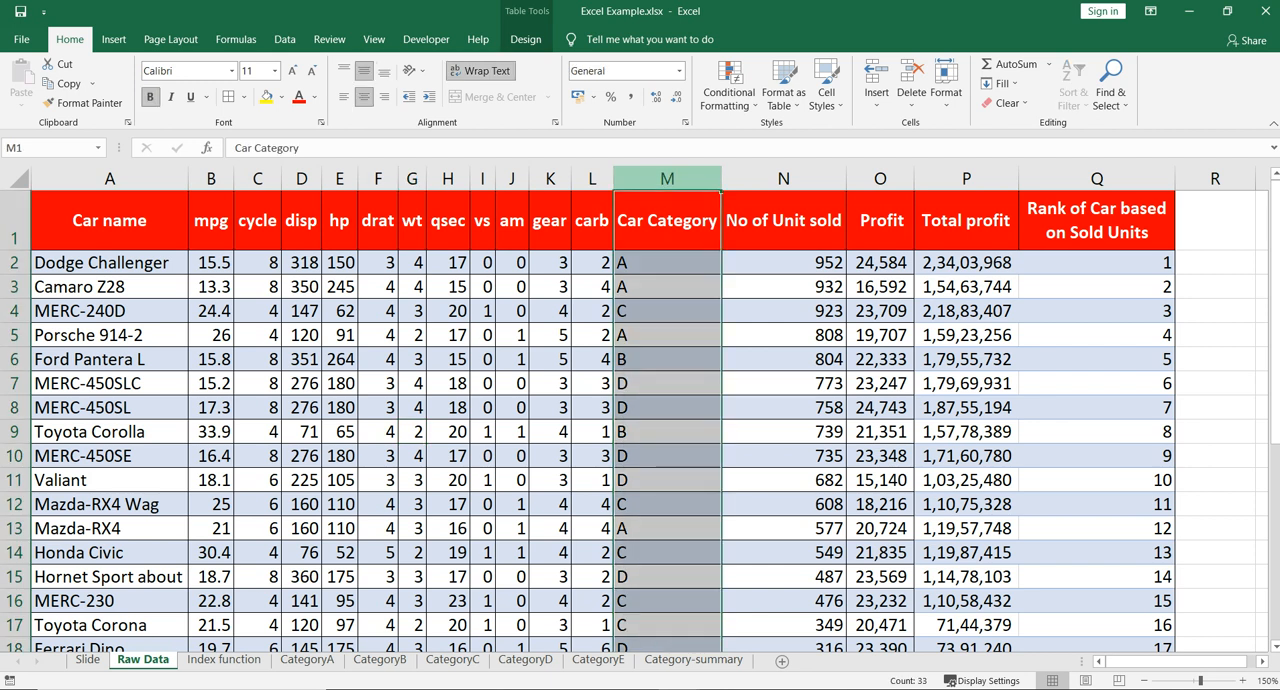
left_click(301, 335)
left_click_drag(110, 179, 1098, 181)
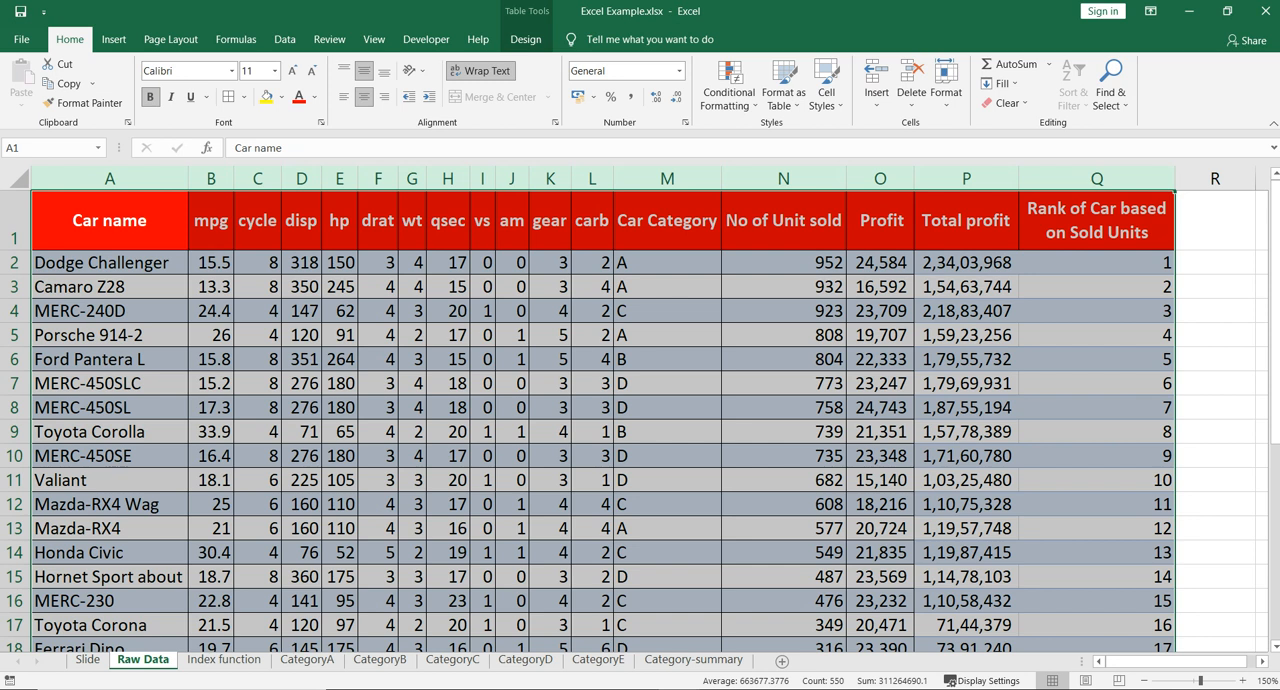
left_click(1215, 407)
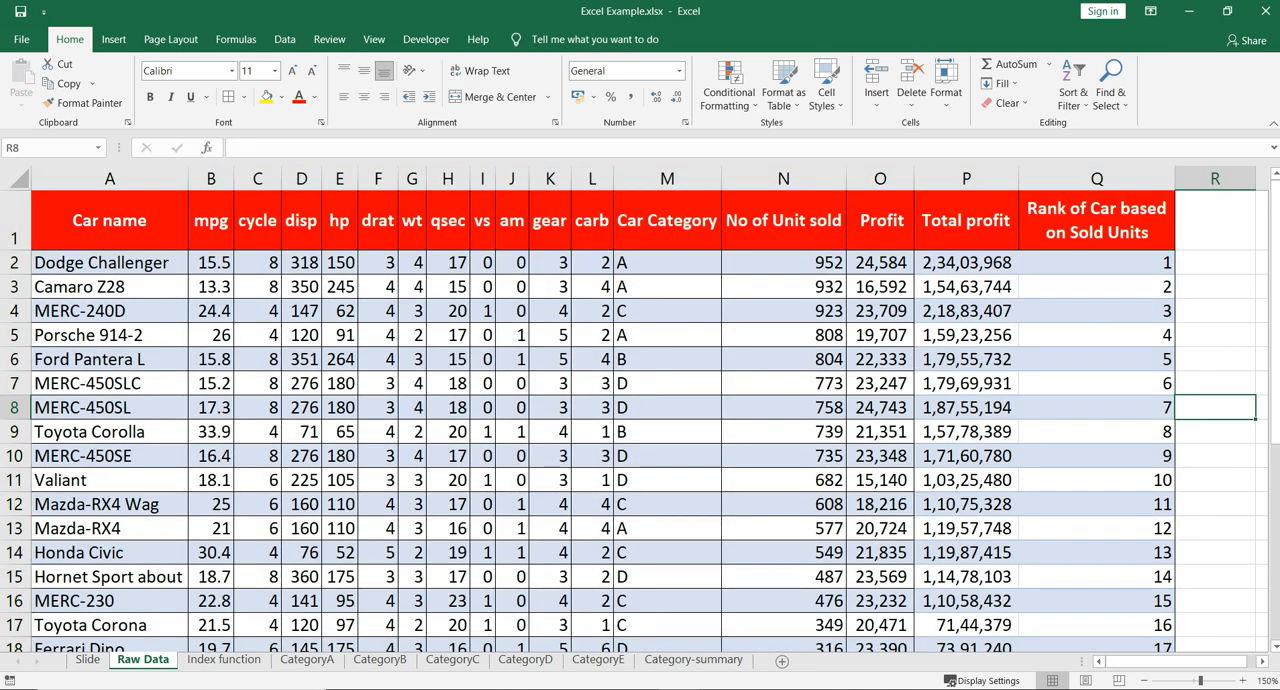
- Review the CategoryA sheet from the Car name column across to Profit overAll, enlarged for reading
left_click(306, 659)
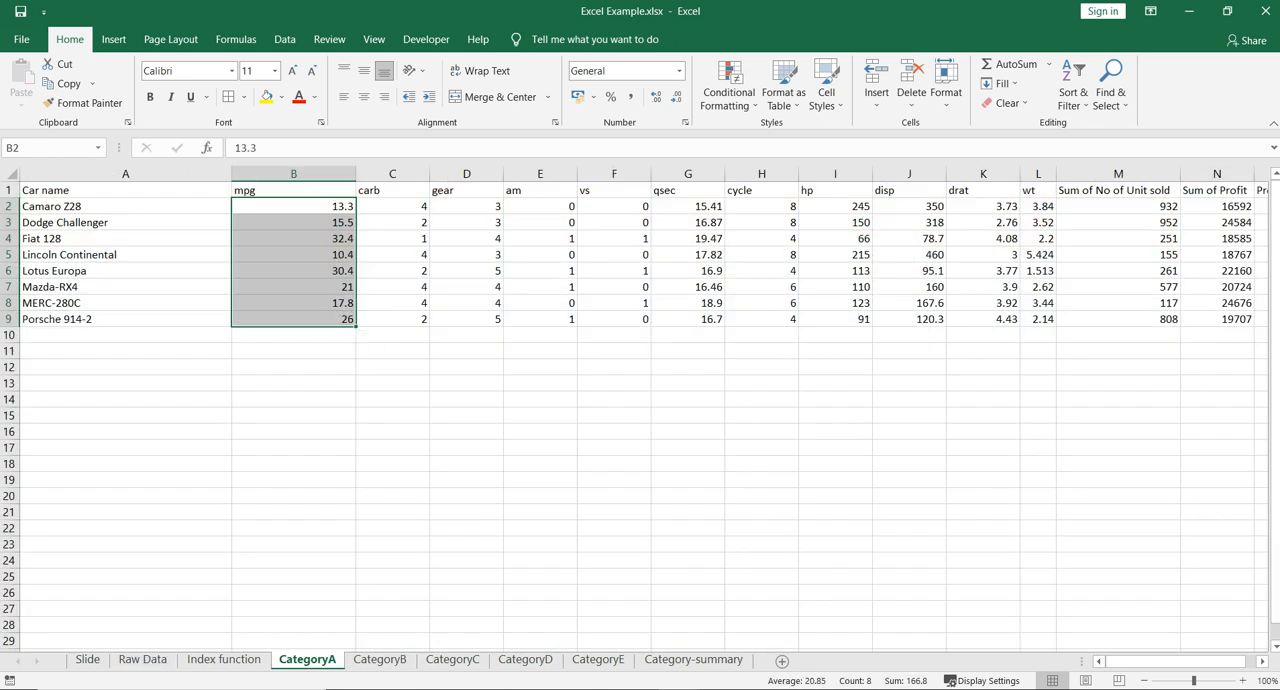
left_click(1243, 681)
left_click(1243, 681)
left_click(1243, 681)
left_click(1243, 681)
left_click(1243, 681)
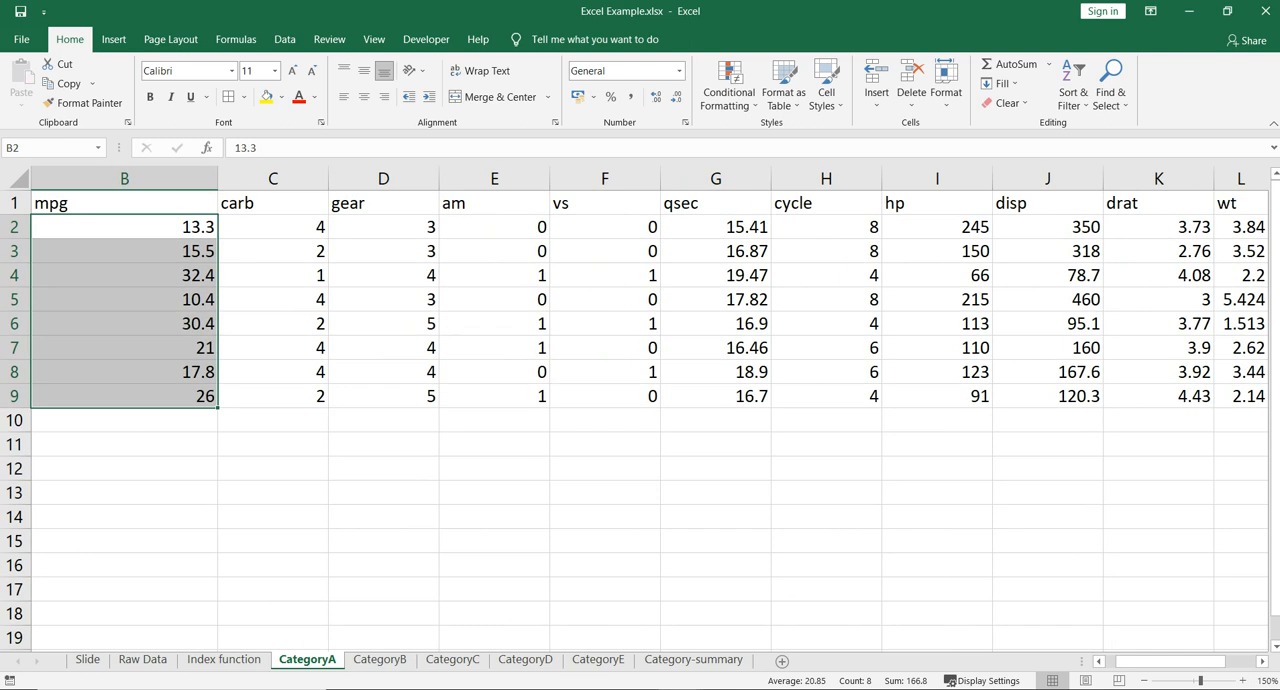
left_click(1099, 661)
left_click(190, 276)
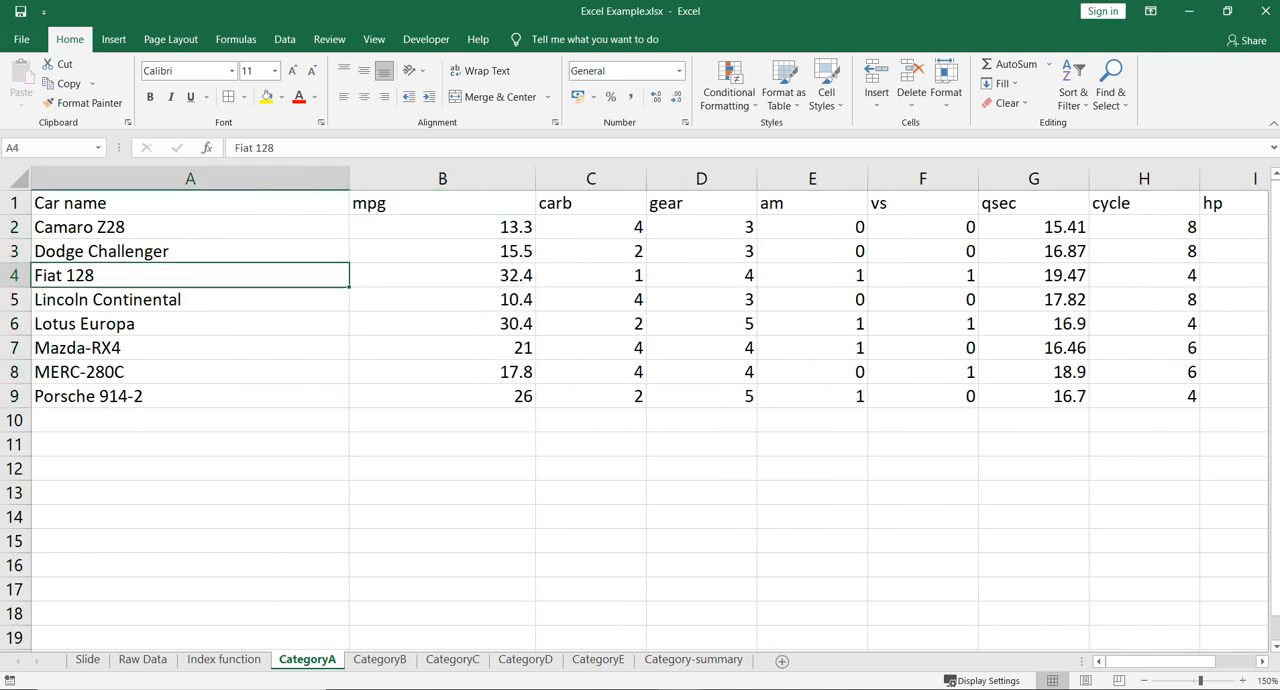
scroll(640, 410, "right", 7)
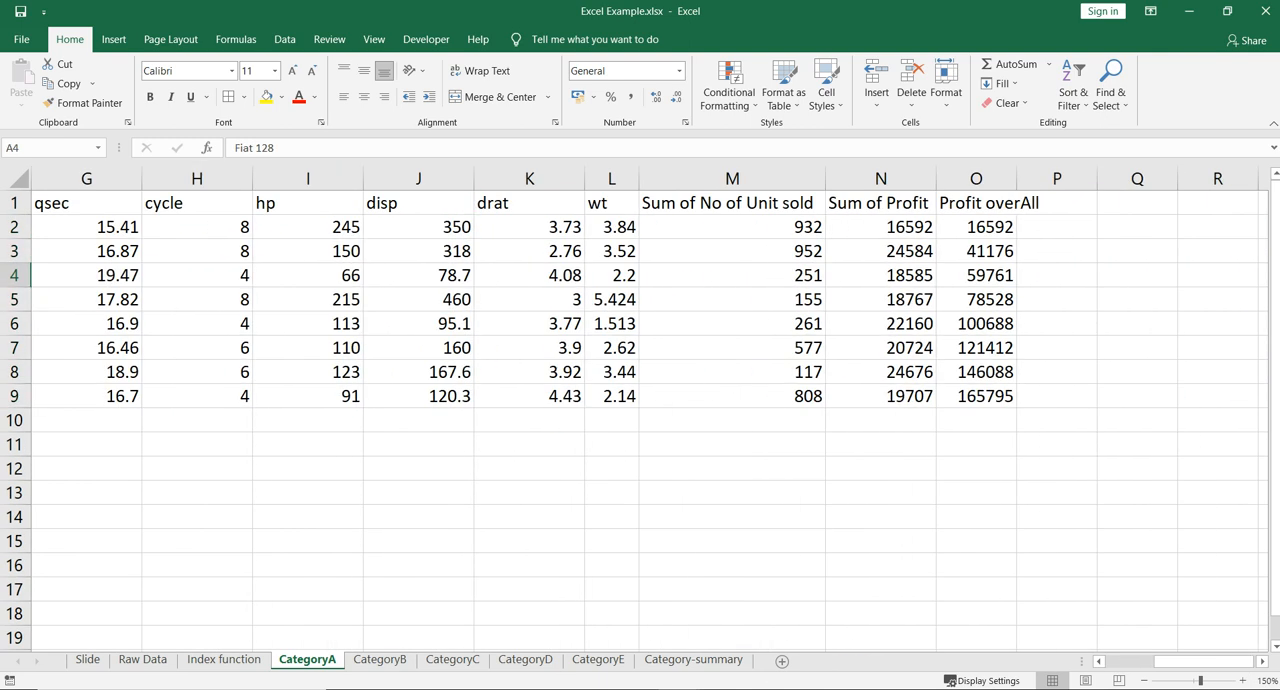
scroll(640, 410, "left", 7)
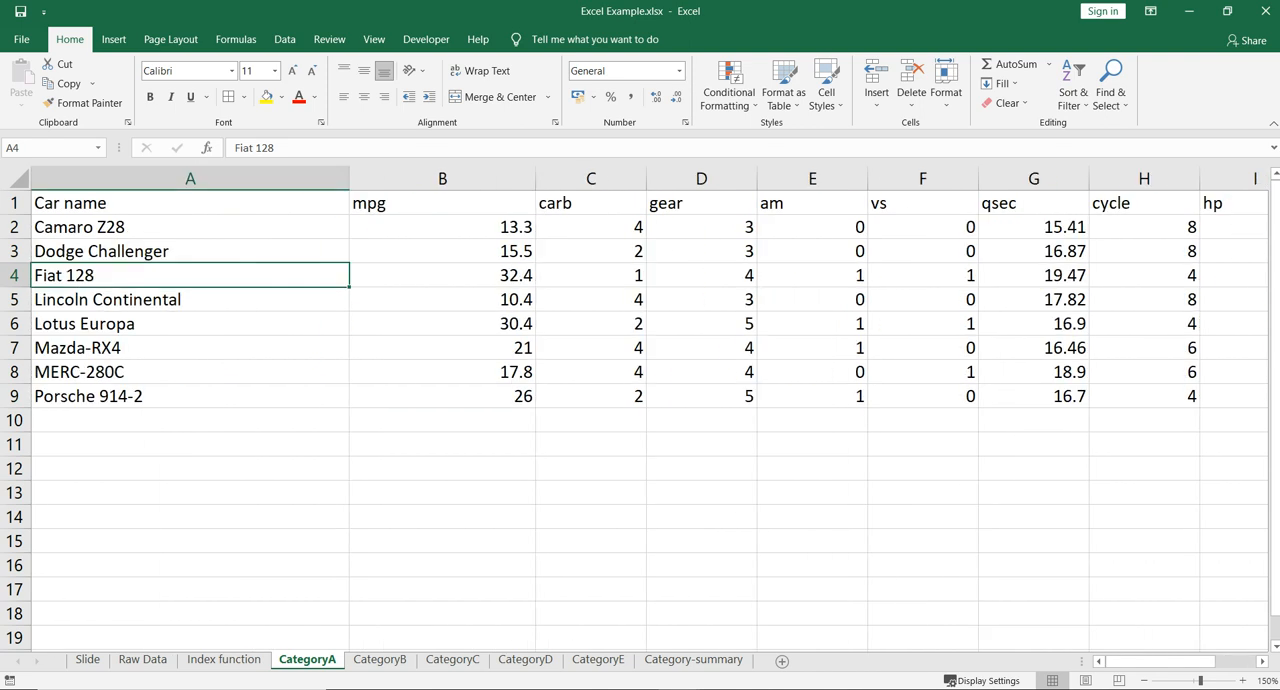
- Review the CategoryB sheet from the Car name column across to Profit overAll, enlarged to 160%
left_click(380, 659)
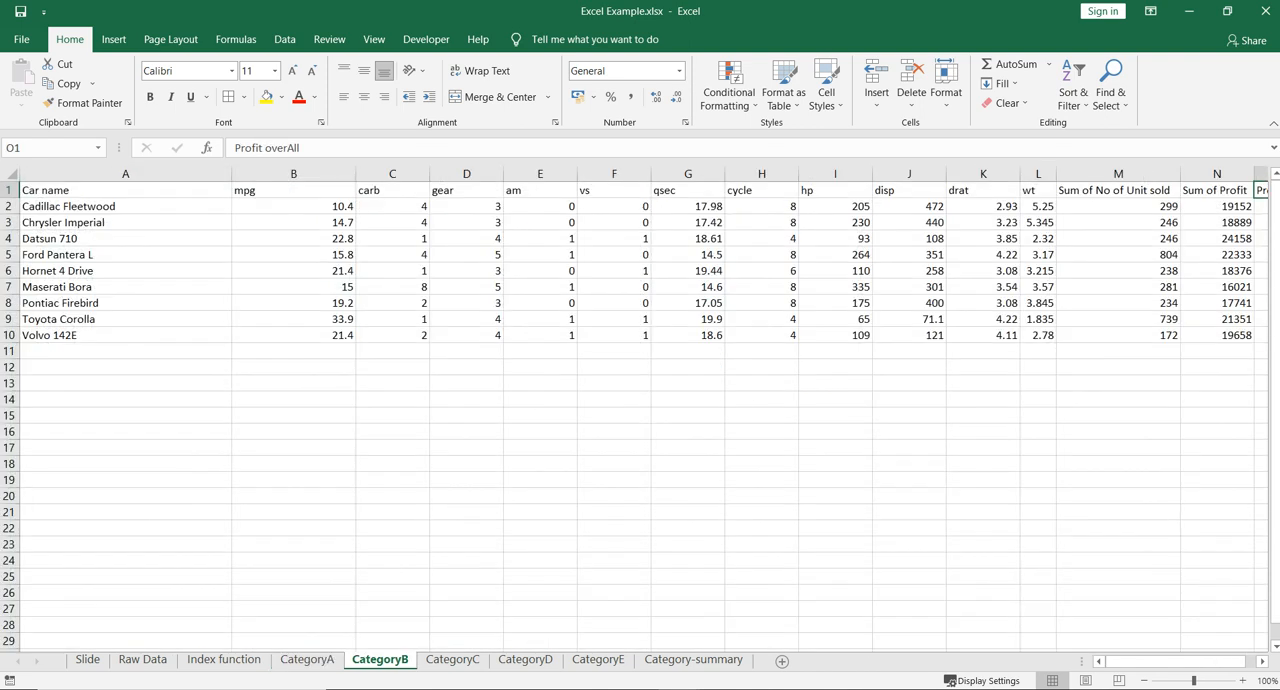
left_click(1243, 681)
left_click(1243, 681)
left_click(1243, 681)
left_click(1243, 681)
left_click(1243, 681)
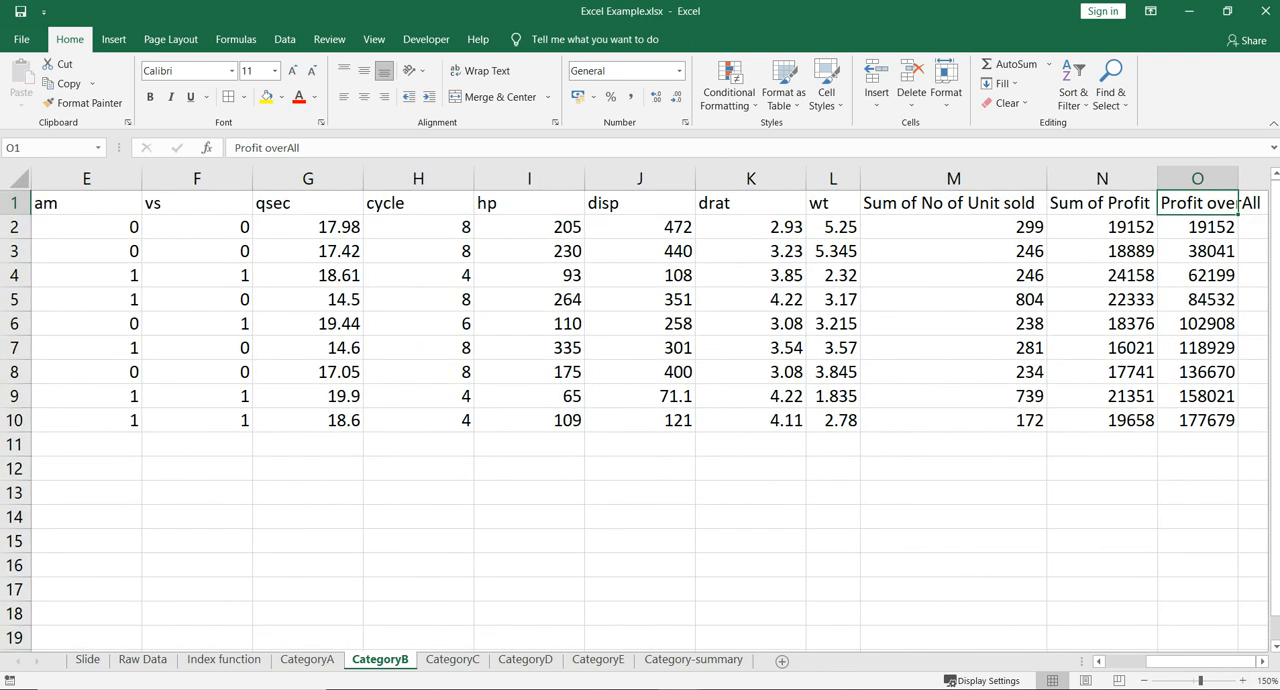
scroll(640, 410, "left", 4)
left_click(1243, 681)
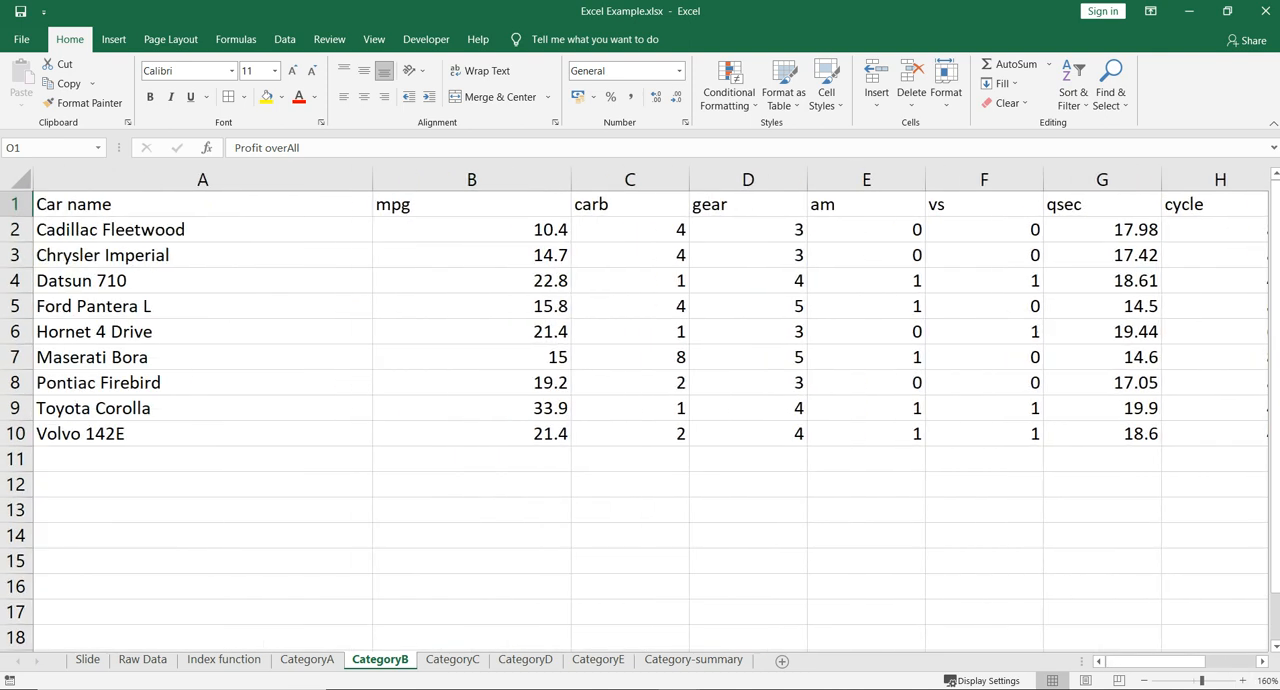
scroll(650, 410, "right", 6)
scroll(650, 410, "left", 6)
- Look through the remaining category sheets, CategoryC to CategoryE, and return to the Category-summary sheet
key("ctrl+Page_Down")
key("ctrl+Page_Down")
key("ctrl+Page_Down")
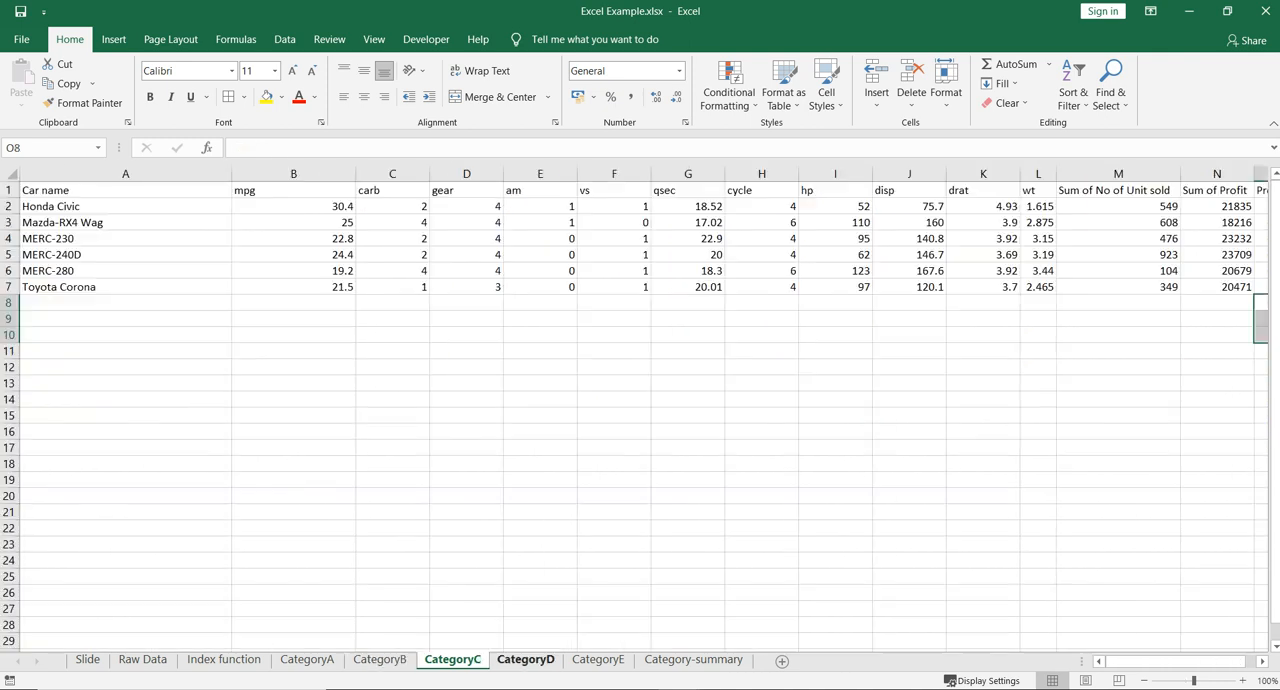
key("ctrl+Page_Down")
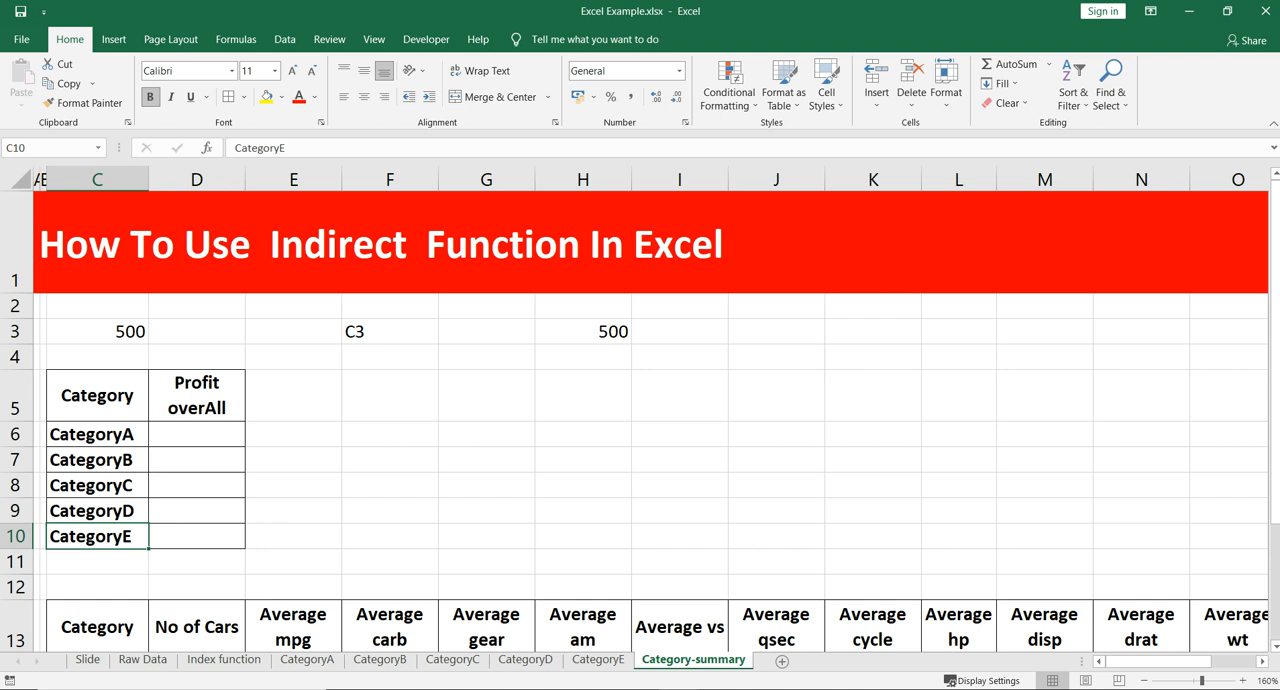
- Sum the Sum of Profit column in cell A12 of the CategoryA sheet with =SUM(N2:N9)
left_click(197, 434)
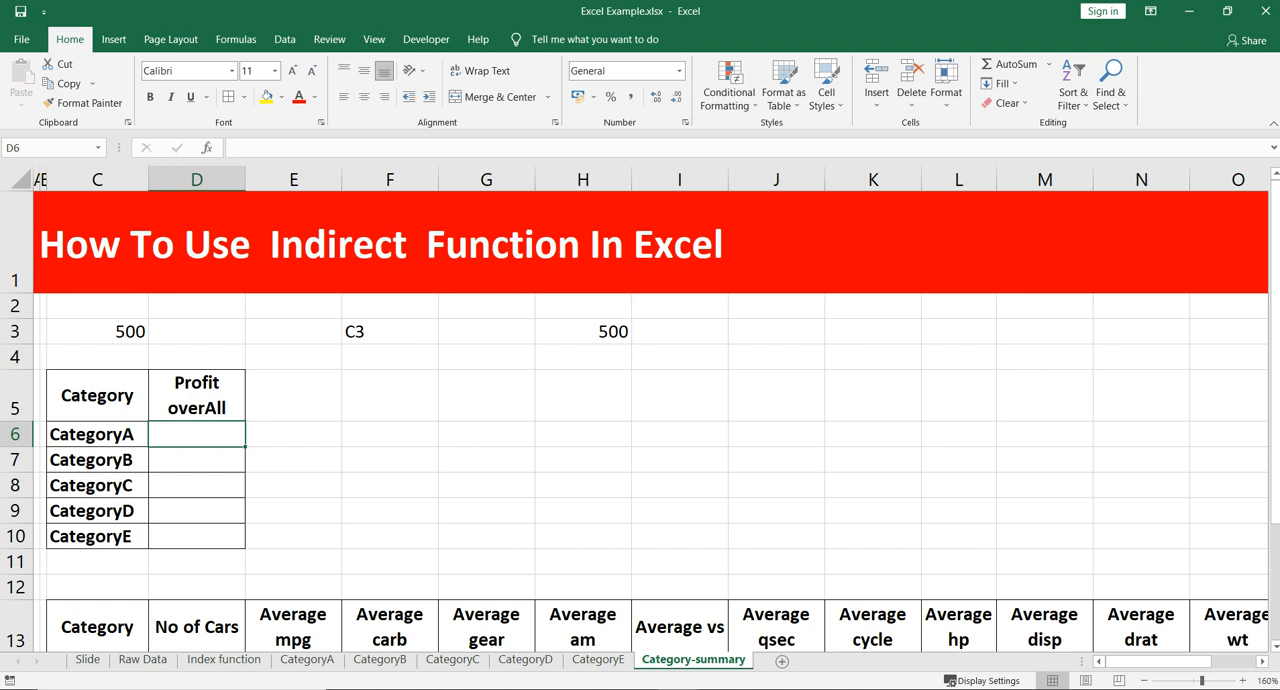
left_click(307, 659)
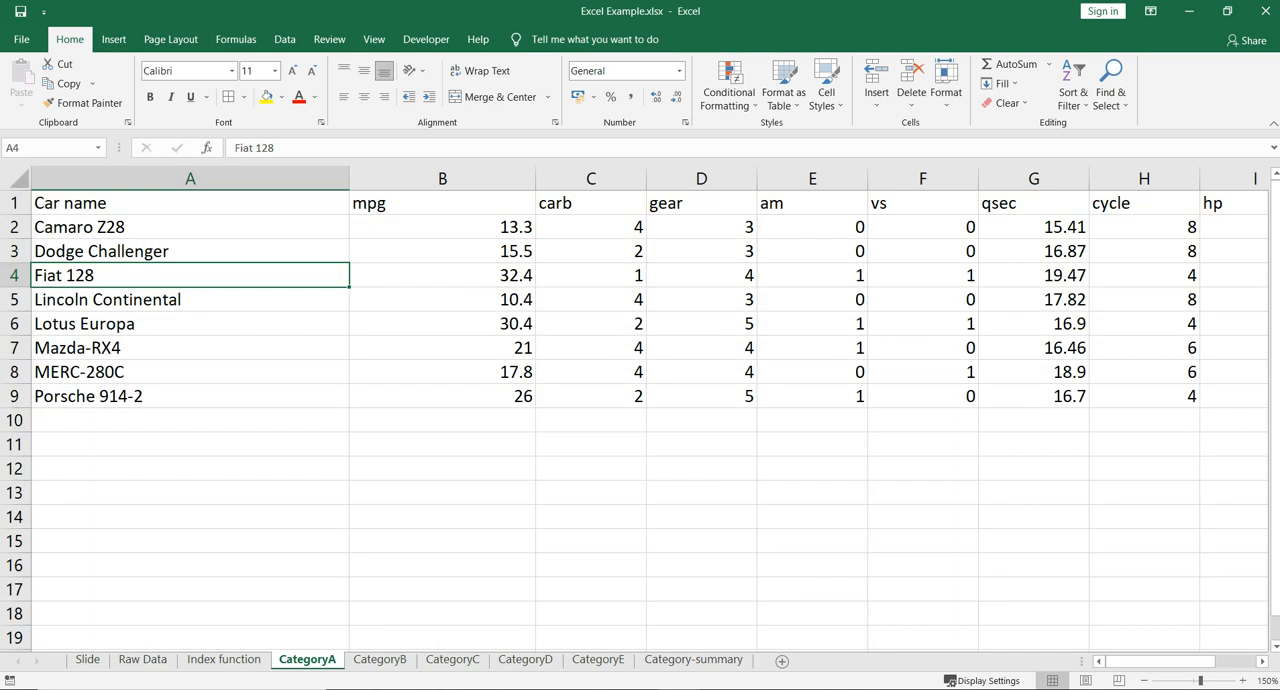
key("Down")
key("Down")
key("Down")
key("Down")
key("Down")
key("Down")
key("Down")
key("Down")
key("Down")
key("Up")
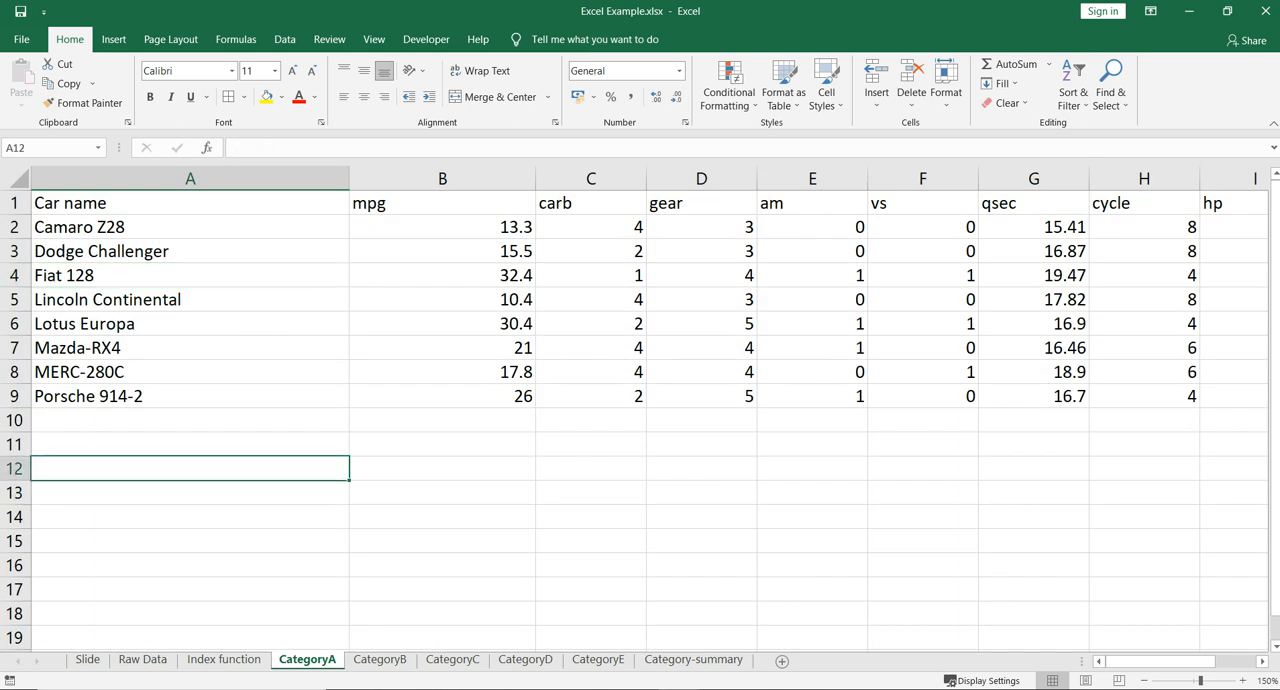
type("=sum(")
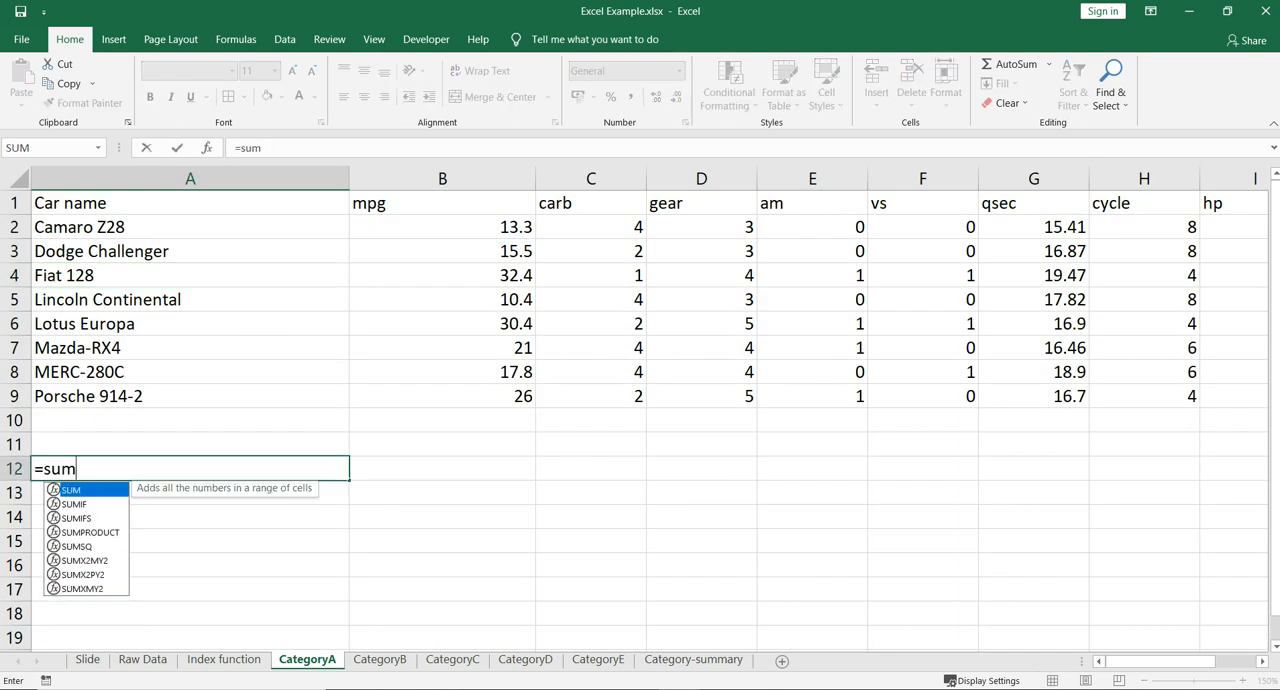
key("ctrl+Up")
key("ctrl+Up")
key("ctrl+Right")
key("Down")
key("Left")
key("ctrl+shift+Down")
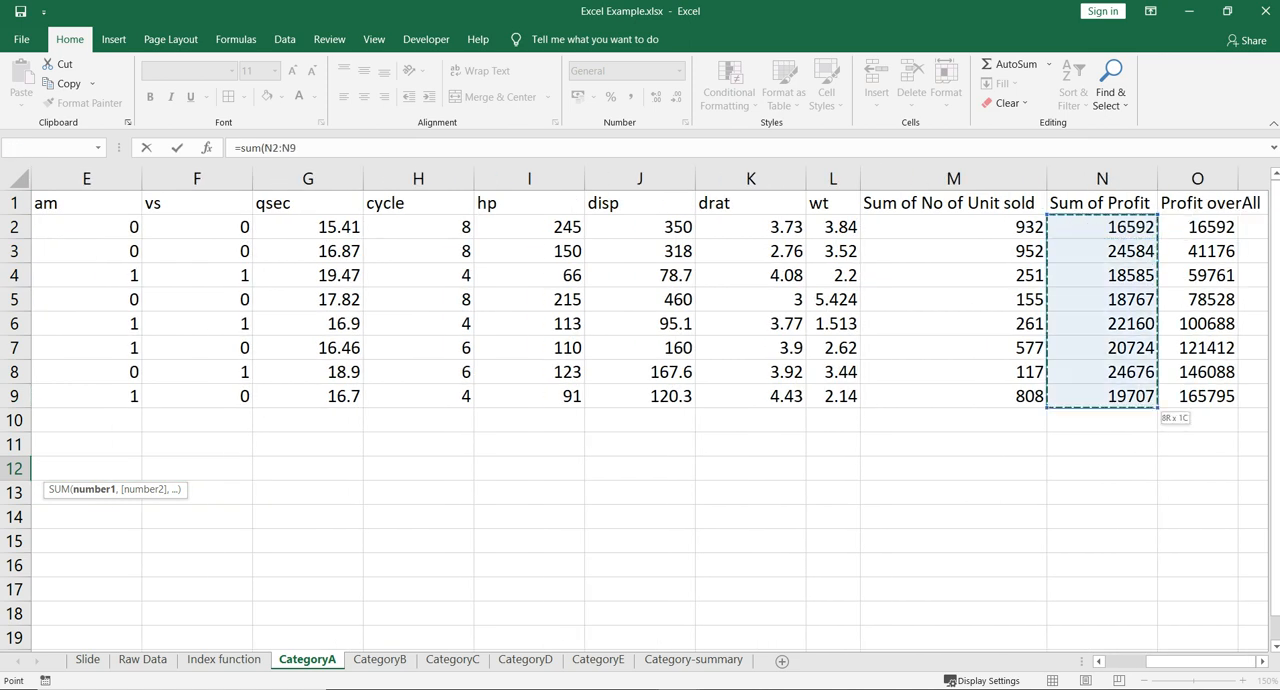
type(")")
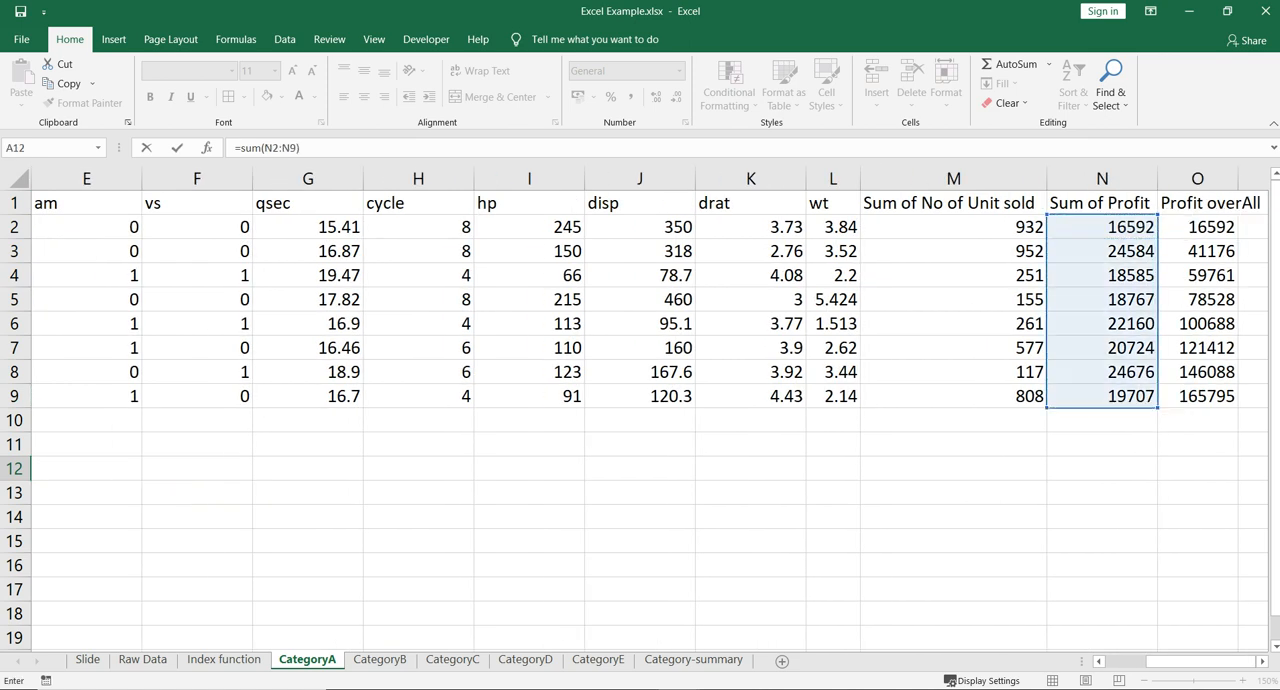
key("Return")
key("Up")
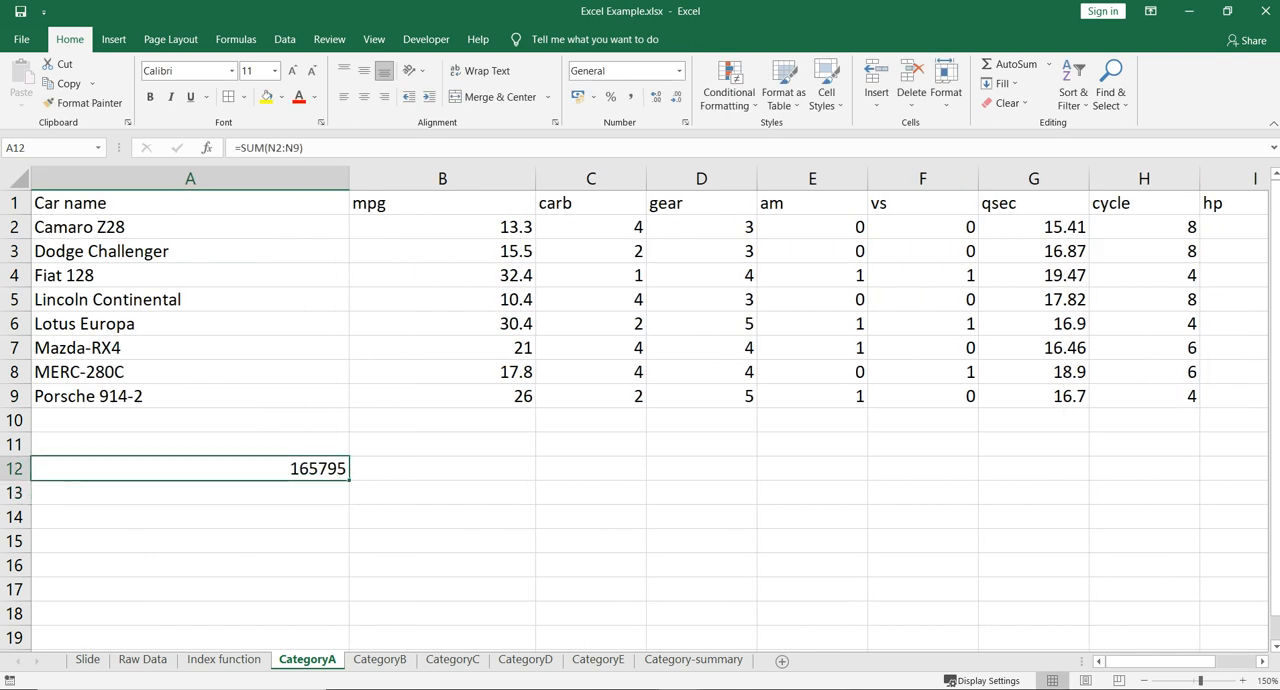
- Extend the sum range in A12 on the CategoryA sheet to N2:N100
key("F2")
key("Left")
key("BackSpace")
type("100")
key("Return")
key("Up")
- Copy the A12 sum formula from CategoryA into A12 of the CategoryB and CategoryC sheets
key("ctrl+c")
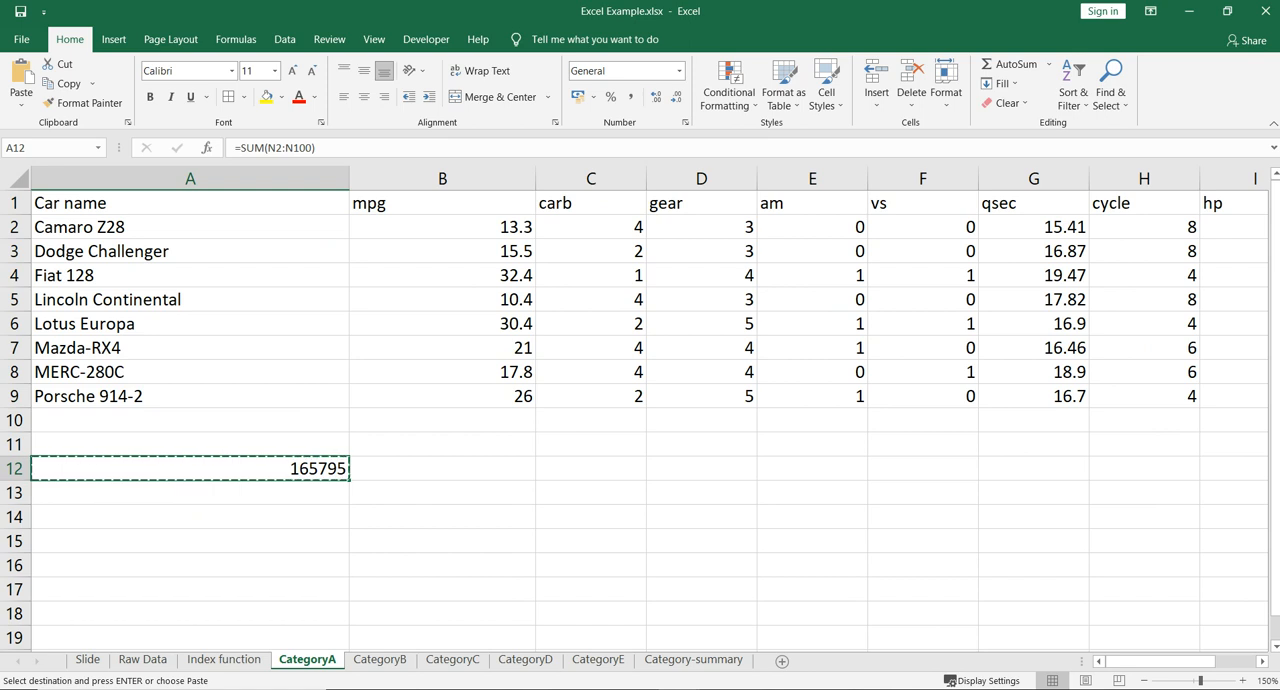
key("ctrl+Page_Down")
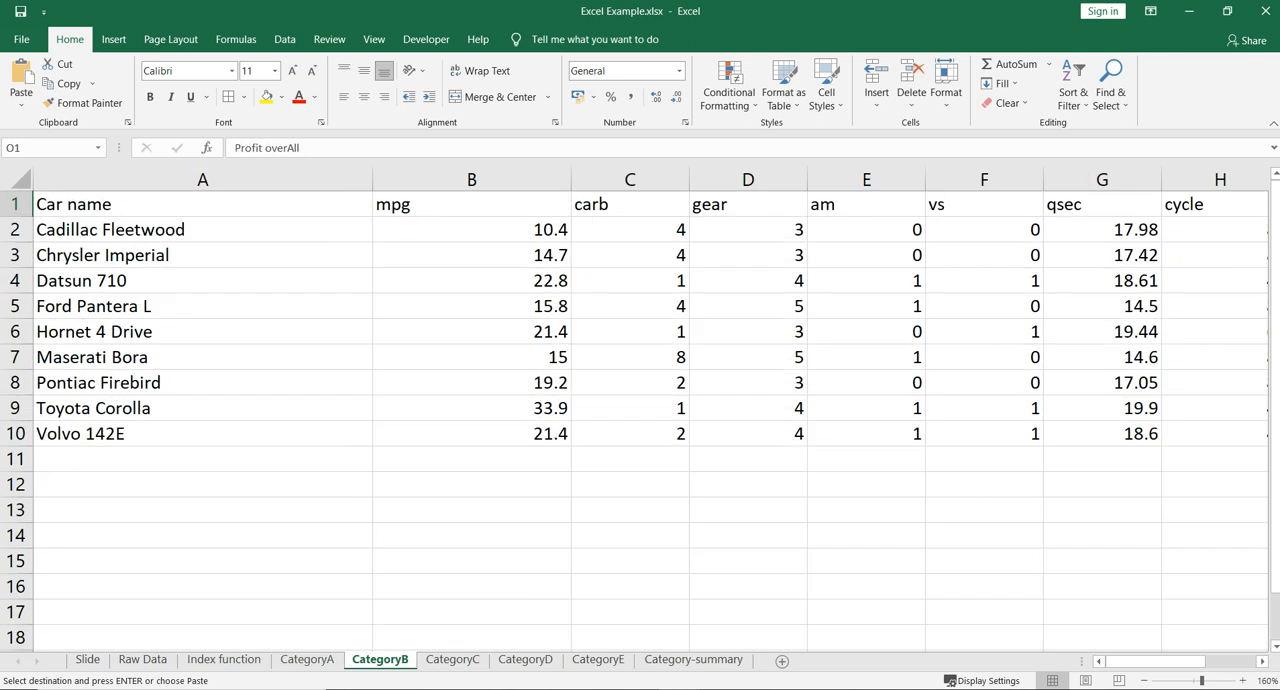
left_click(202, 485)
key("ctrl+v")
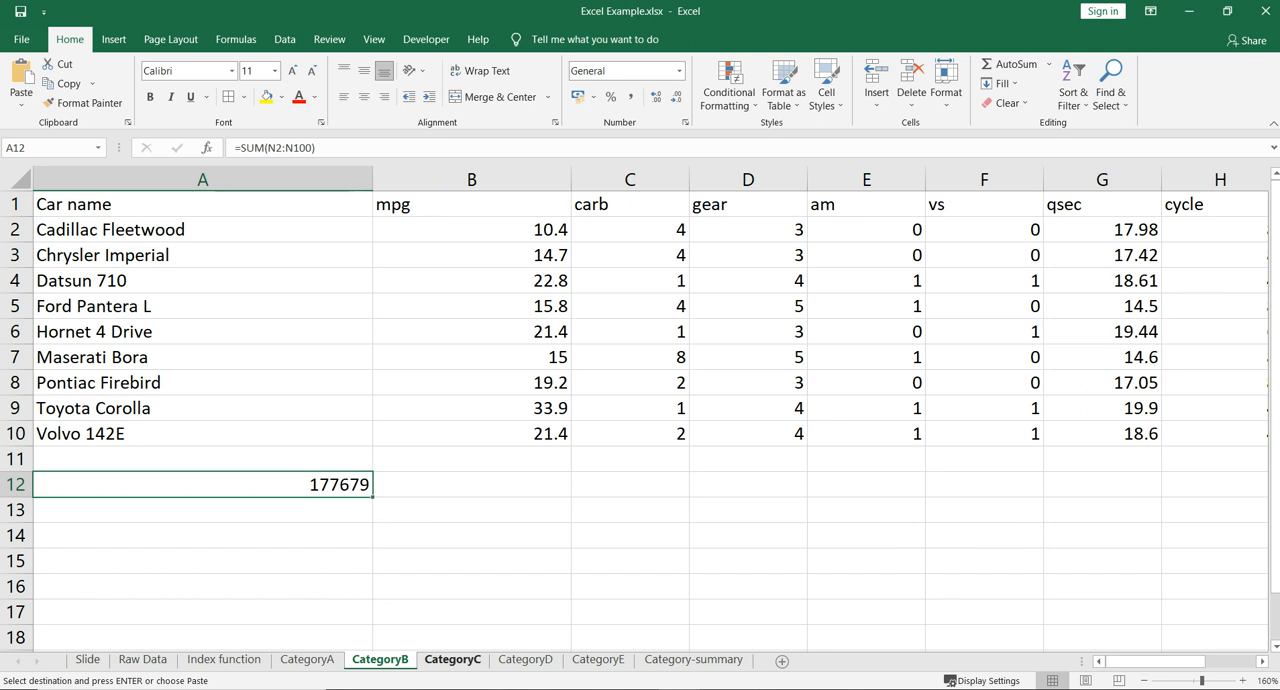
left_click(453, 660)
left_click(125, 367)
key("ctrl+v")
- Paste the copied sum formula into cell A12 of the CategoryD and CategoryE sheets
left_click(525, 660)
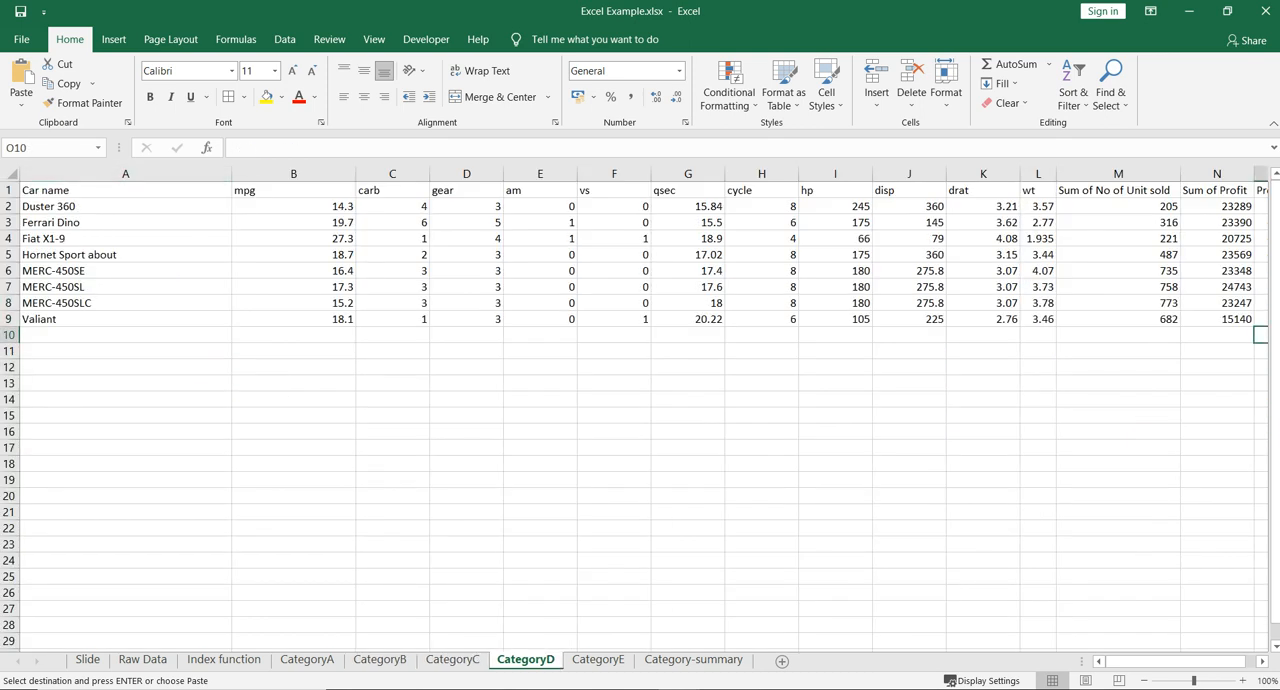
left_click(125, 367)
key("ctrl+v")
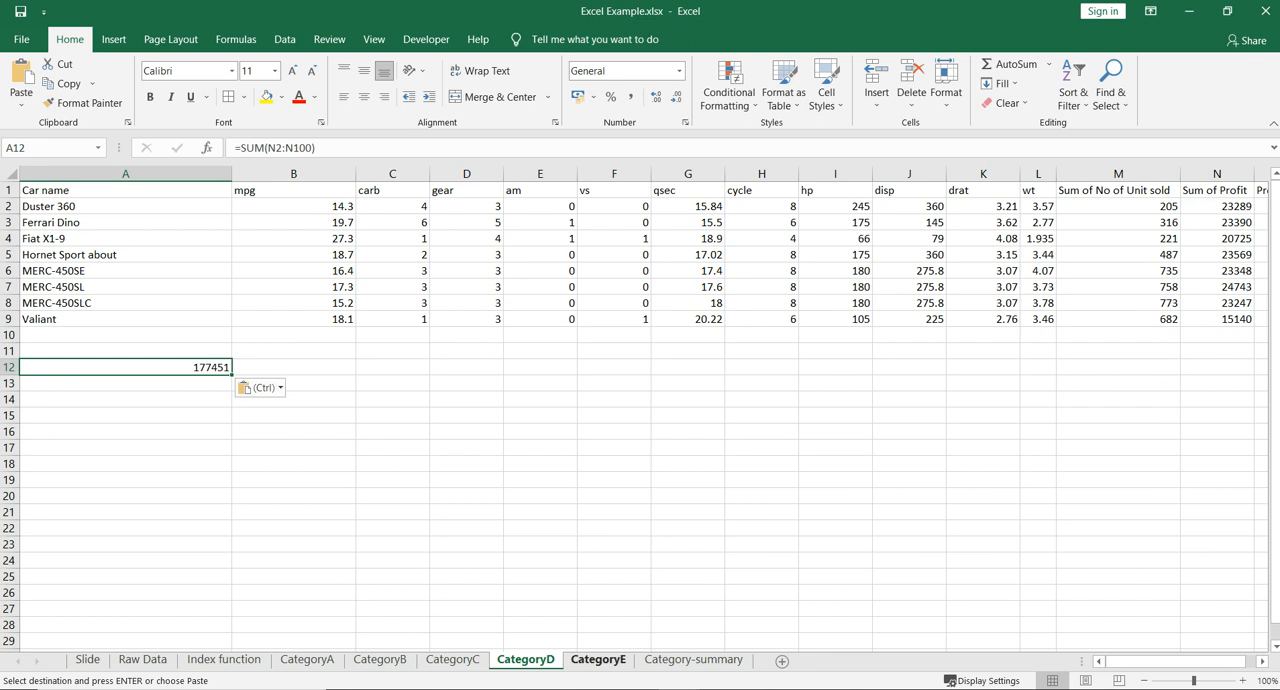
left_click(598, 660)
left_click(125, 319)
left_click(125, 367)
key("ctrl+v")
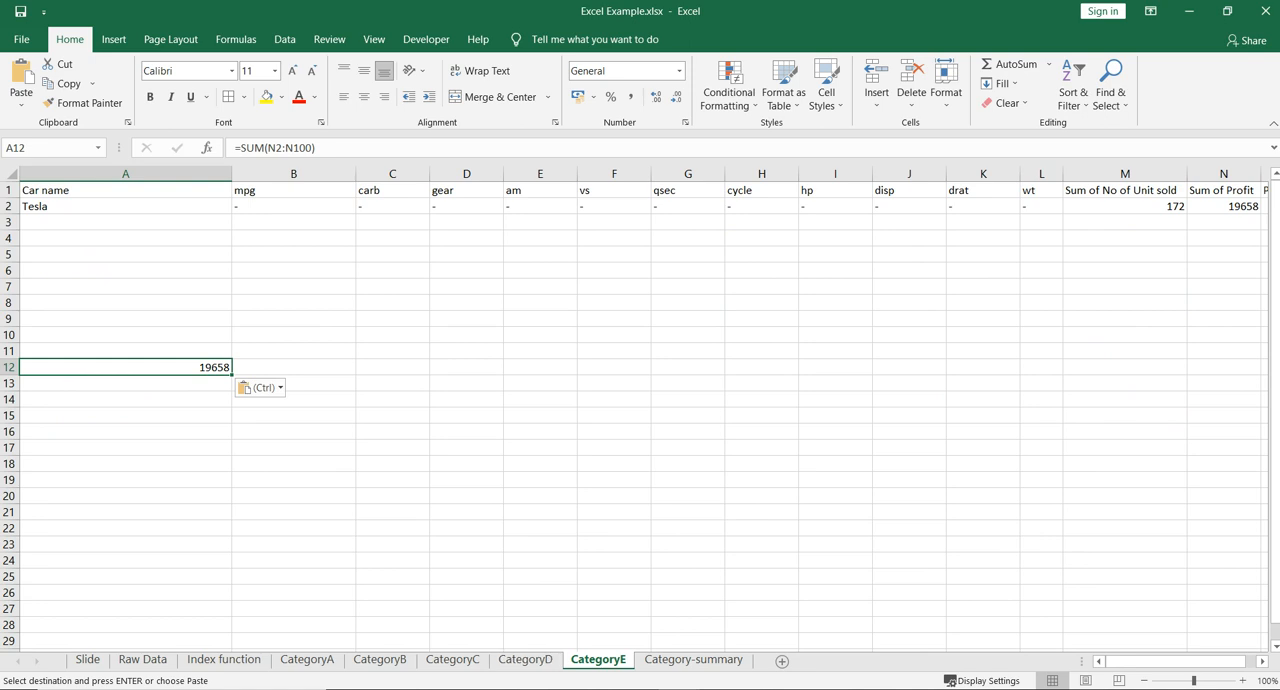
- Check the A12 profit totals on the sheets CategoryD back to CategoryA, and return to Category-summary
left_click(525, 660)
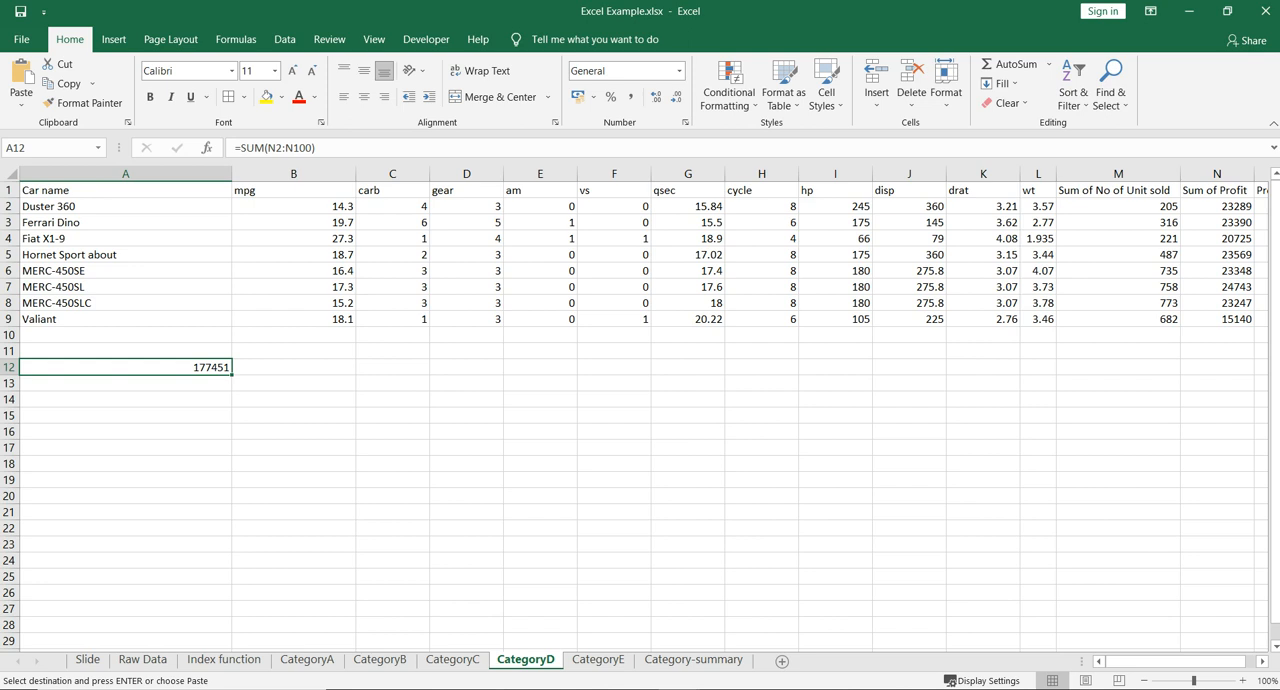
left_click(453, 660)
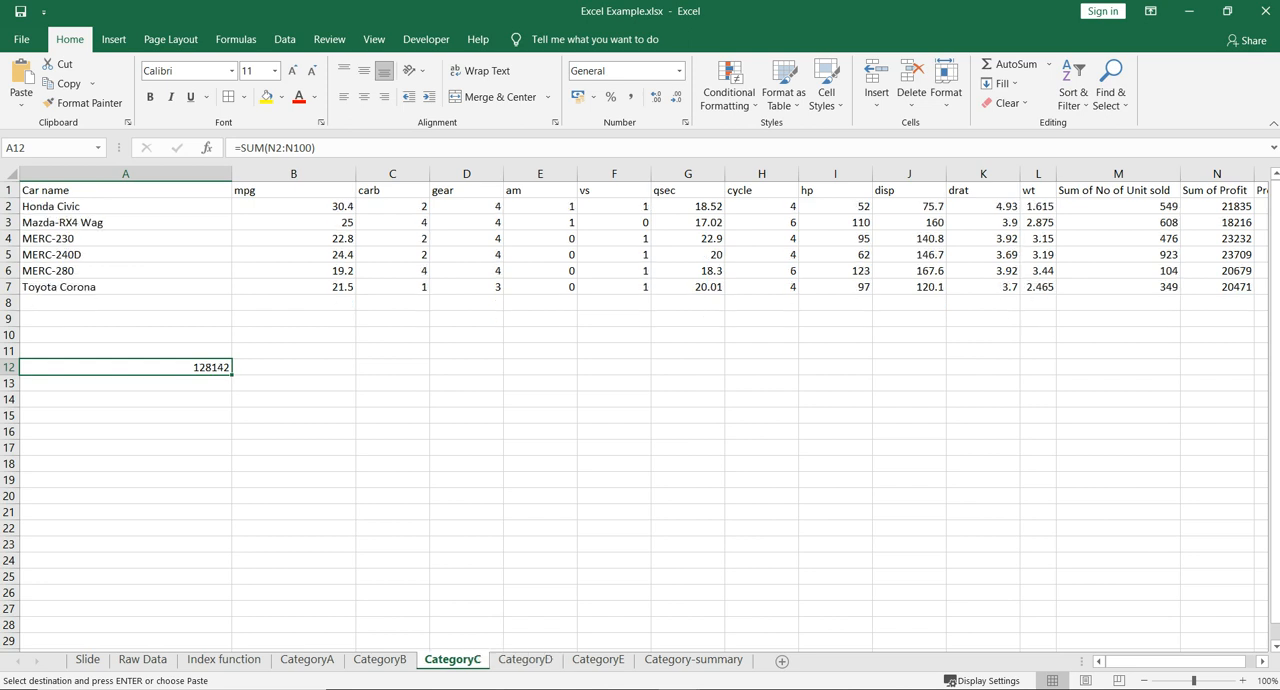
left_click(379, 660)
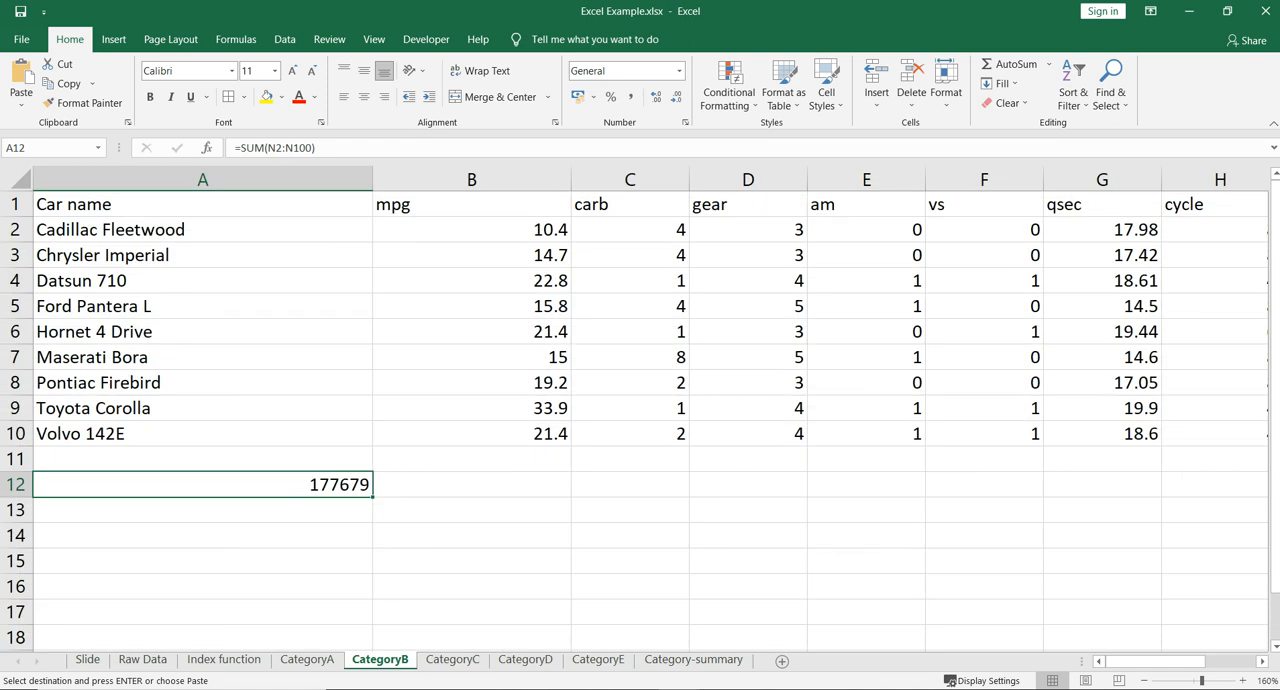
left_click(307, 660)
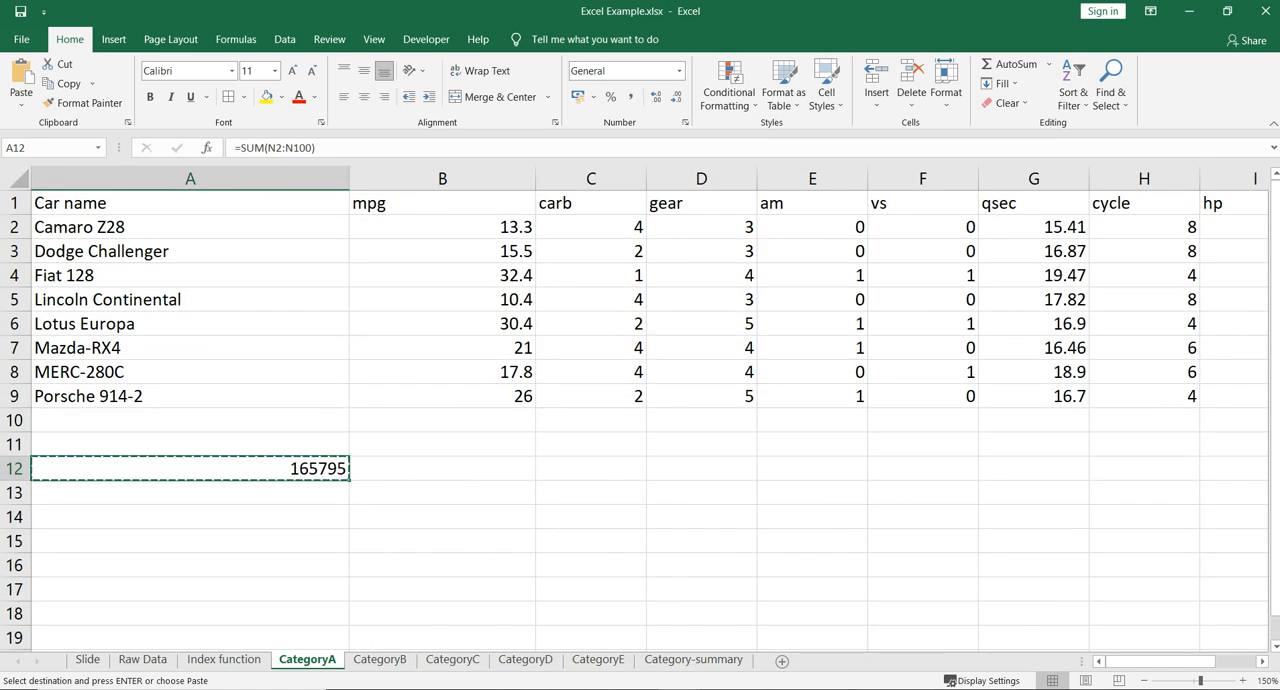
left_click(693, 660)
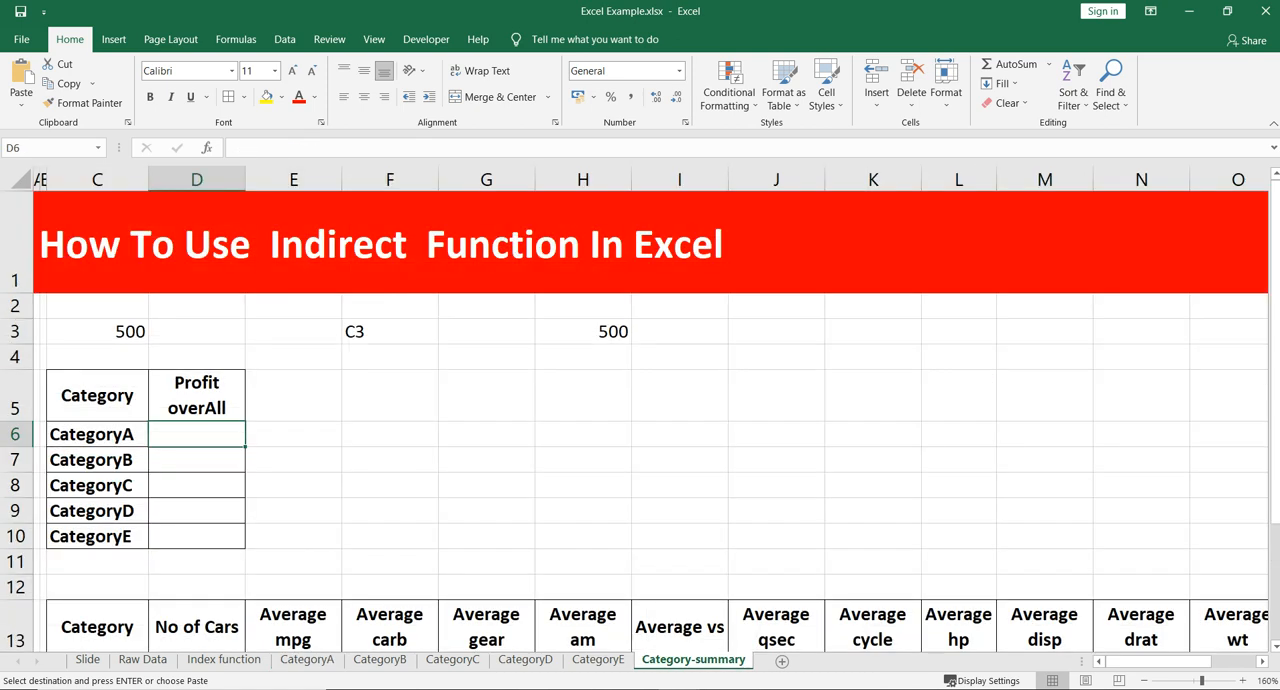
- Enter =SUM(CategoryA!N2:N9) in cell E6, beside the CategoryA row of the summary table
left_click(293, 434)
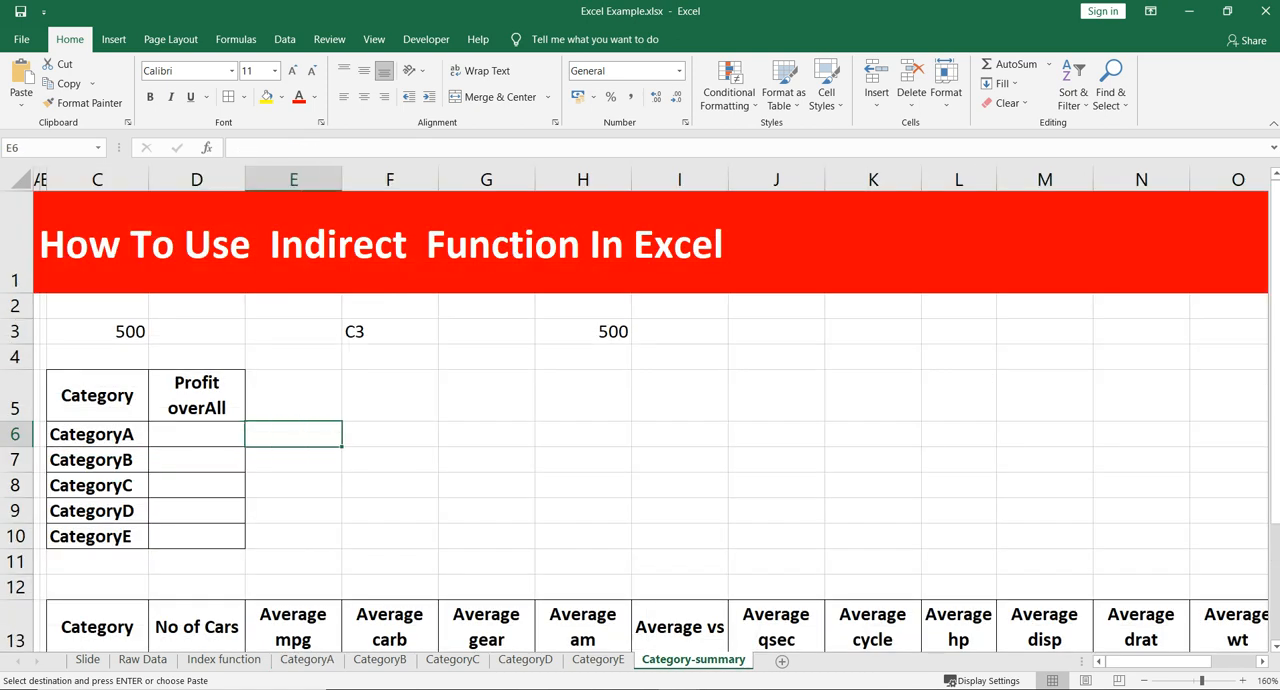
type("=sum(")
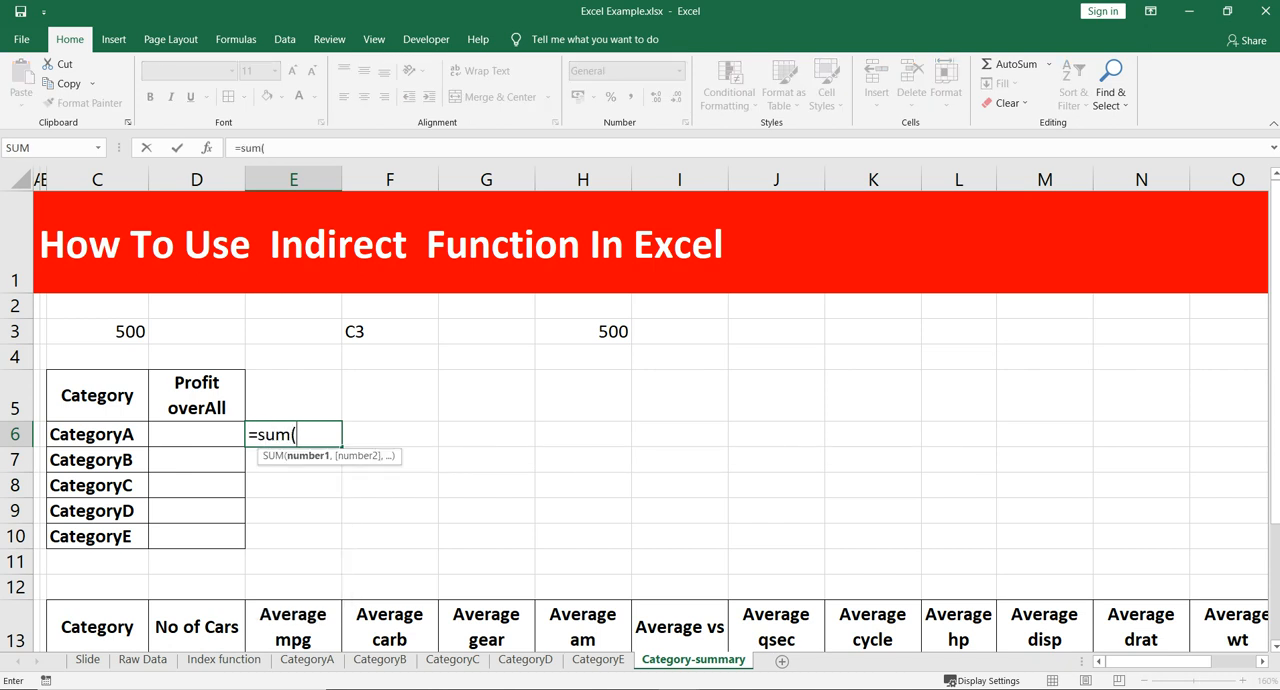
left_click(306, 660)
scroll(640, 420, "right", 3)
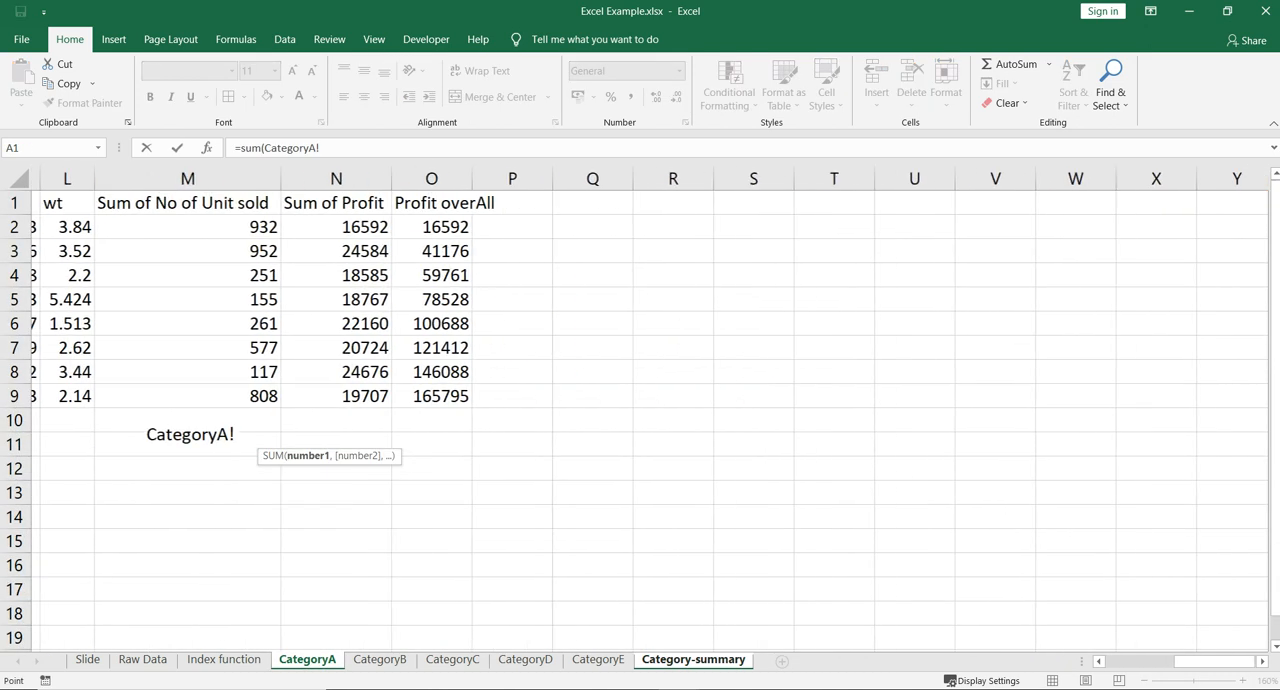
scroll(640, 420, "left", 3)
left_click(1100, 227)
left_click_drag(1212, 227, 1212, 396)
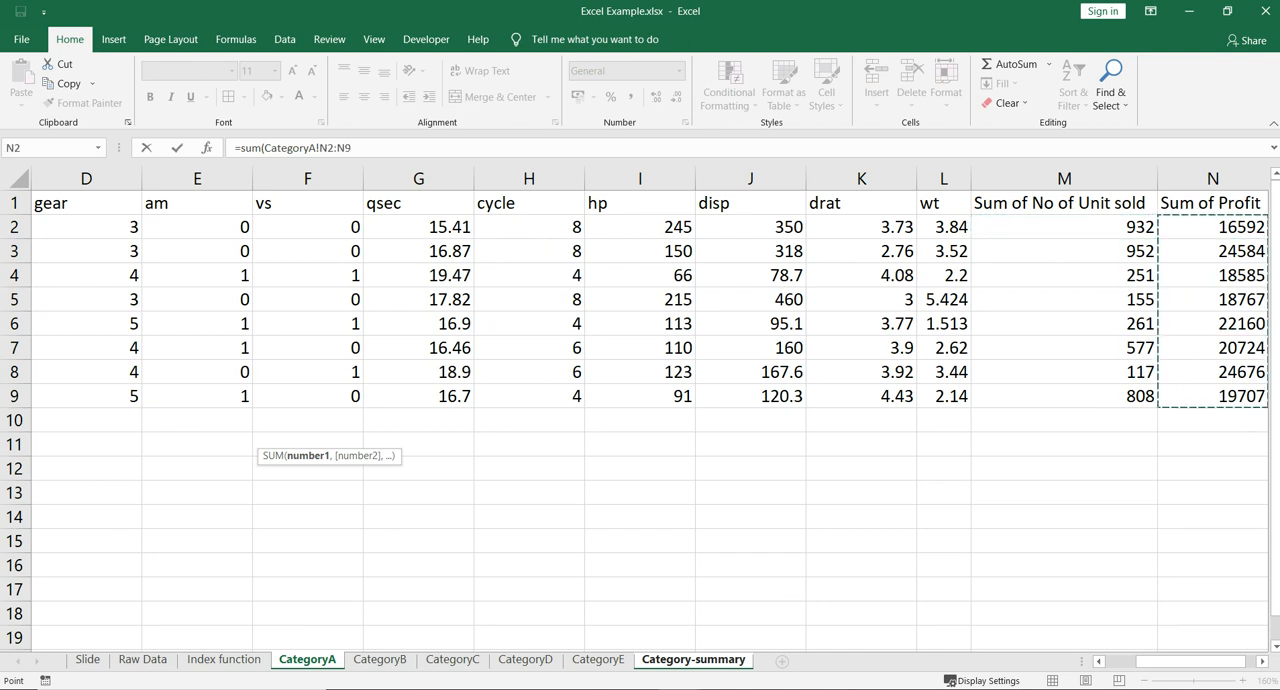
key("Return")
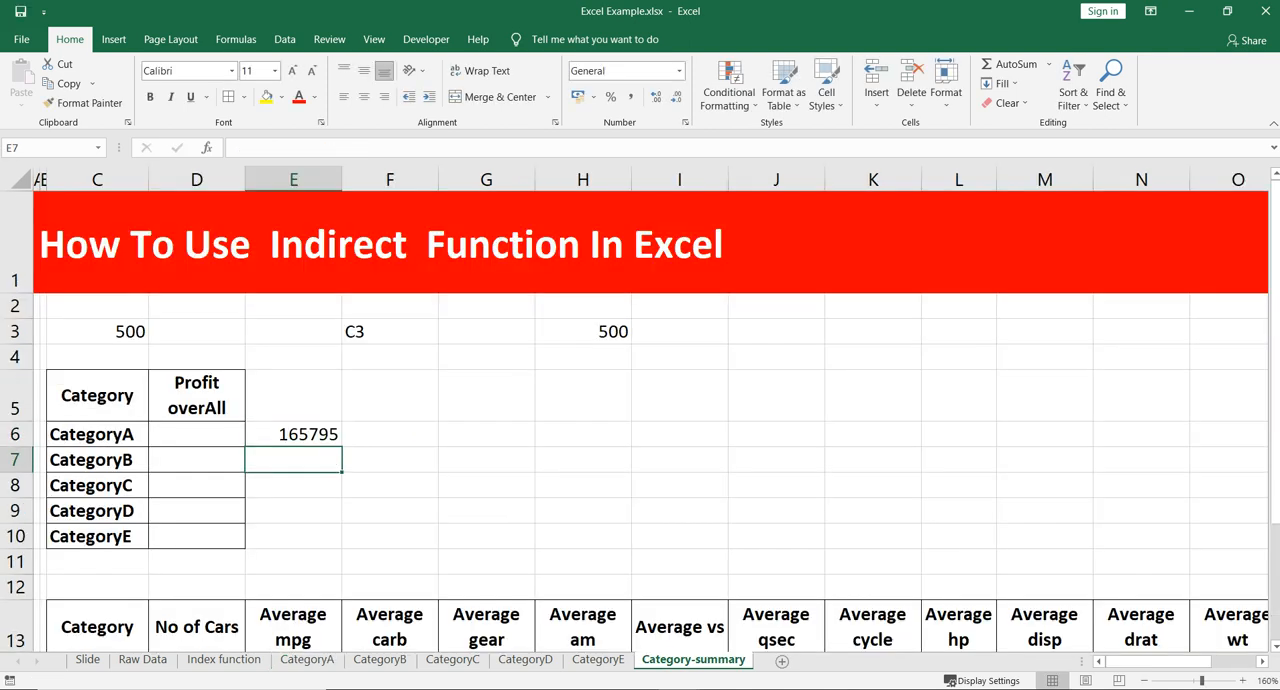
- Enter =SUM(CategoryB!N2:N10) in cell E7, beside the CategoryB row of the summary table
key("Up")
key("Down")
type("=sum(")
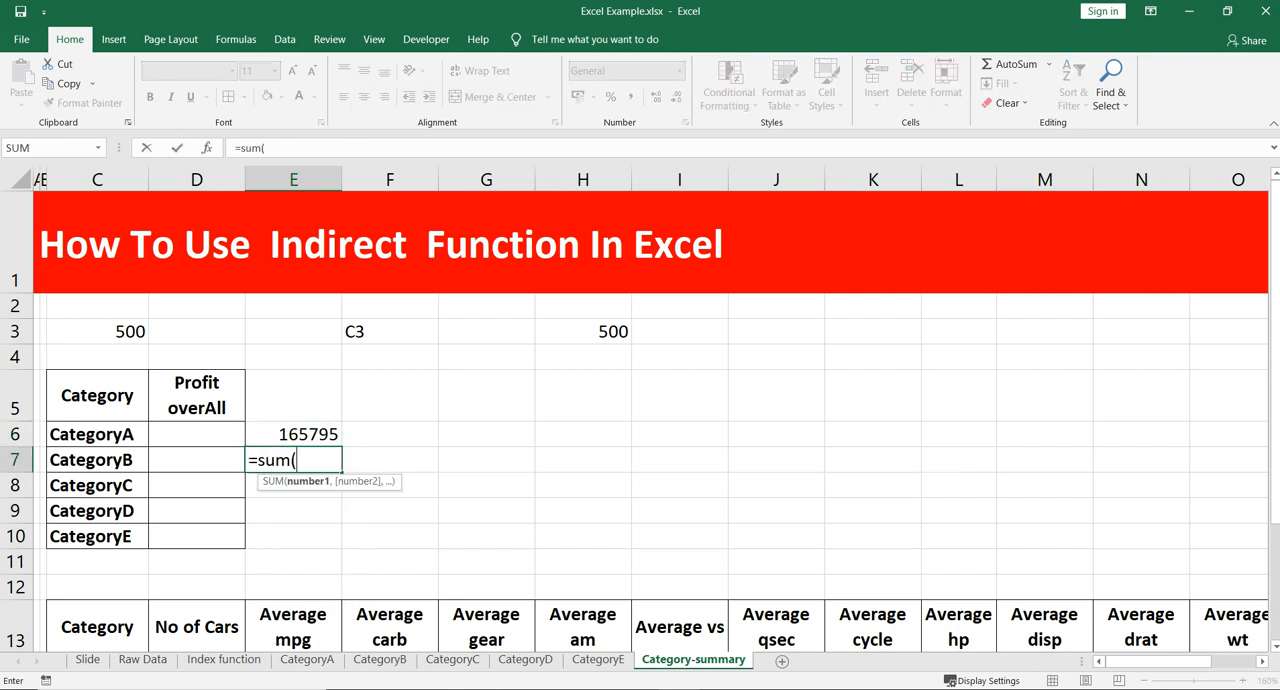
left_click(380, 659)
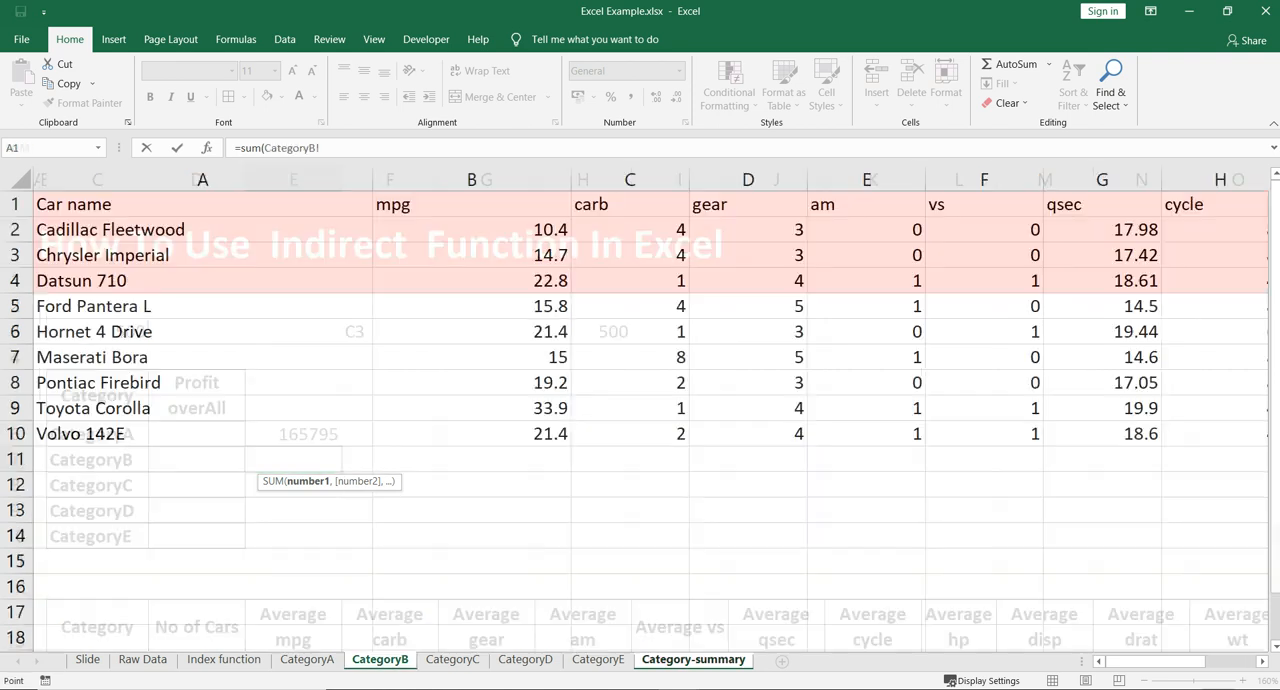
scroll(640, 400, "right", 5)
left_click_drag(820, 230, 820, 434)
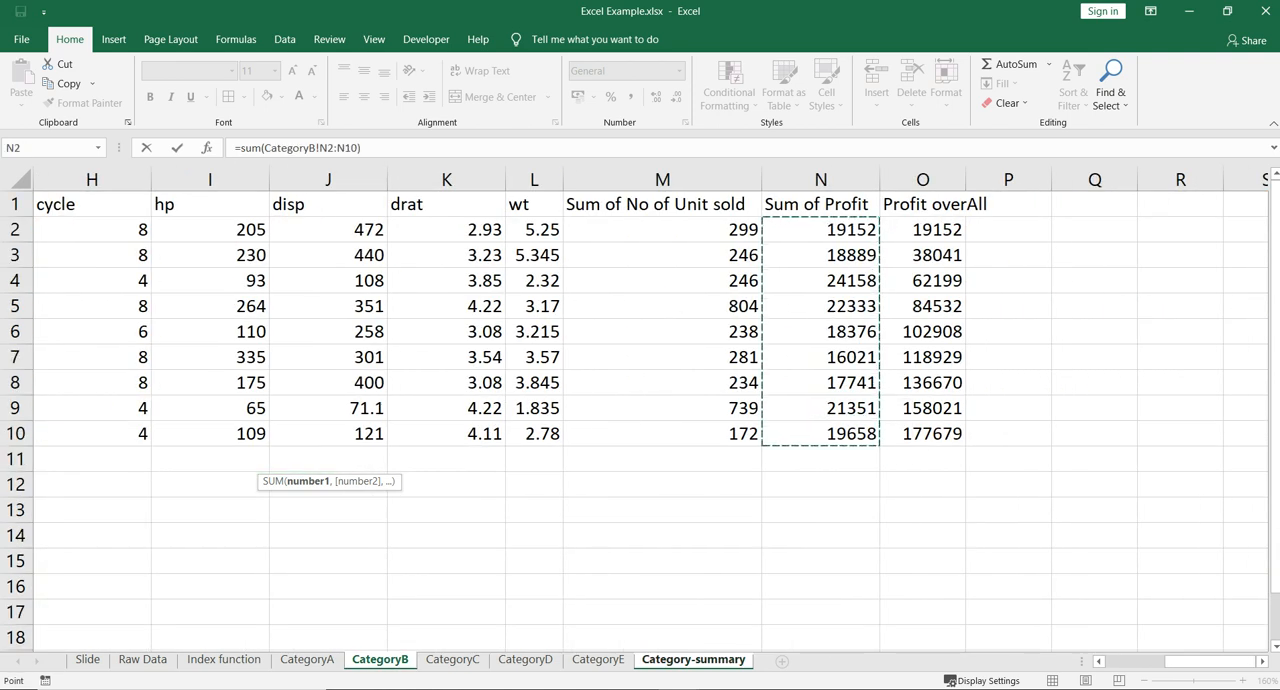
key("Return")
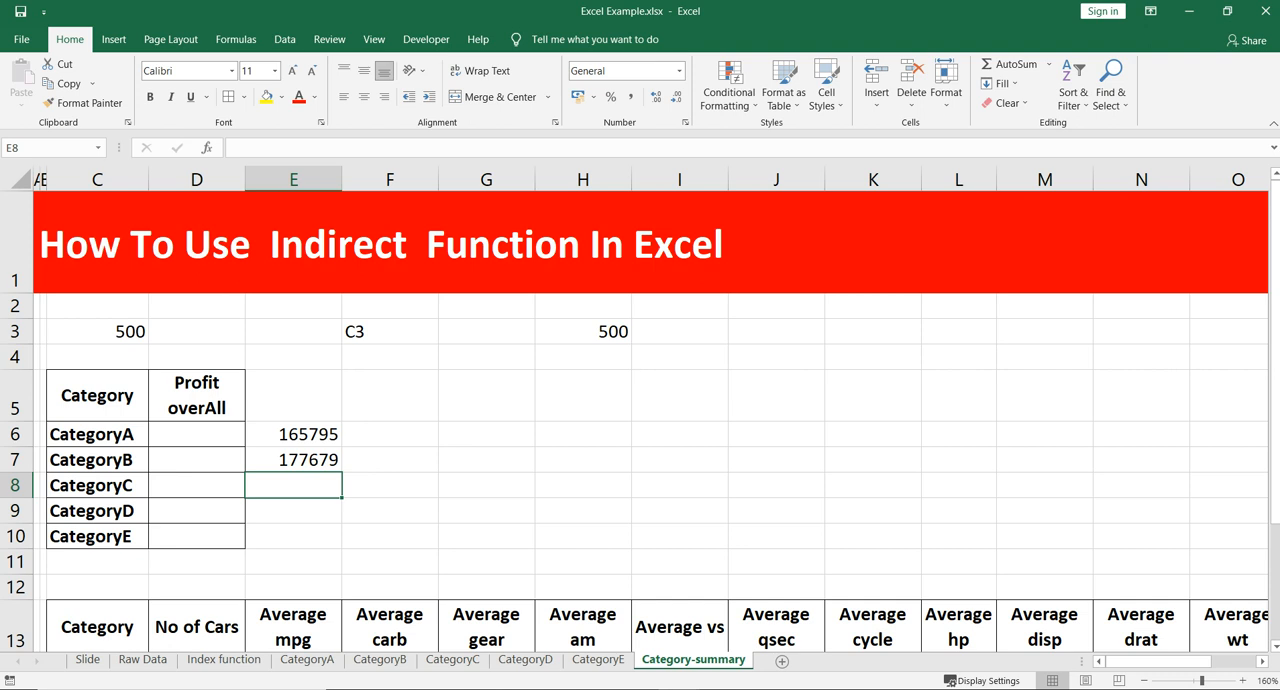
- Clear the two sum formulas in E6:E7 and undo the deletion
key("Up")
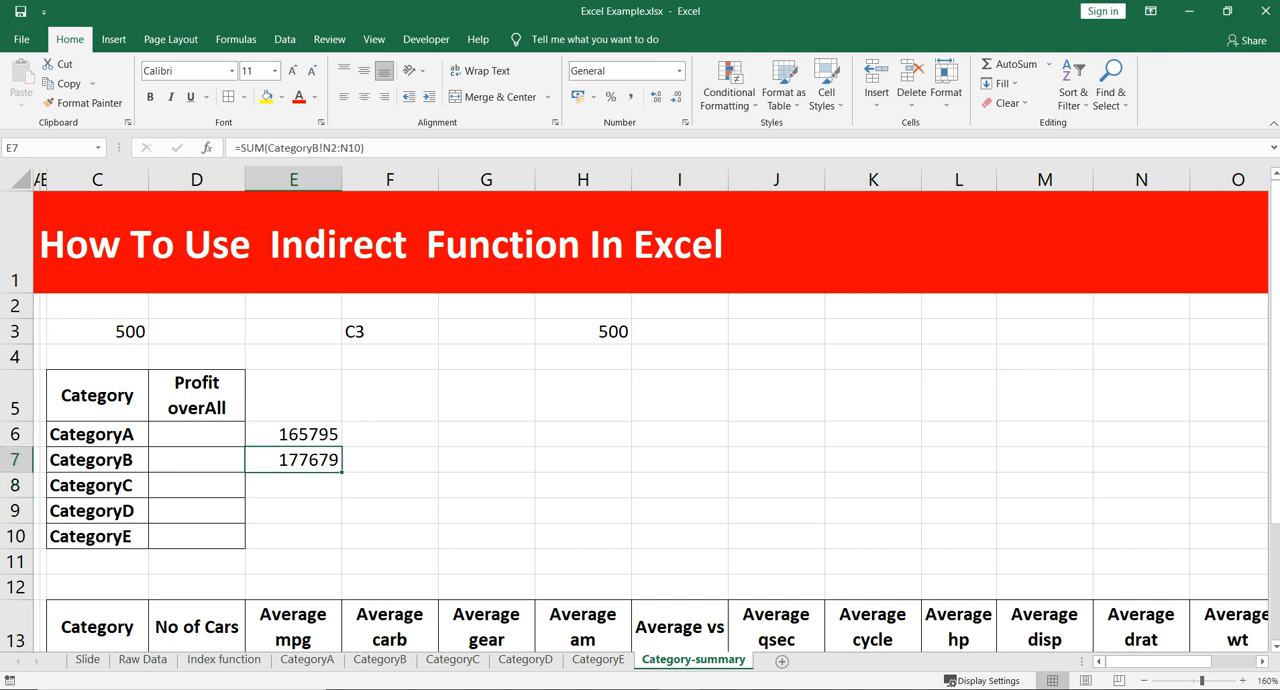
key("shift+Up")
key("Delete")
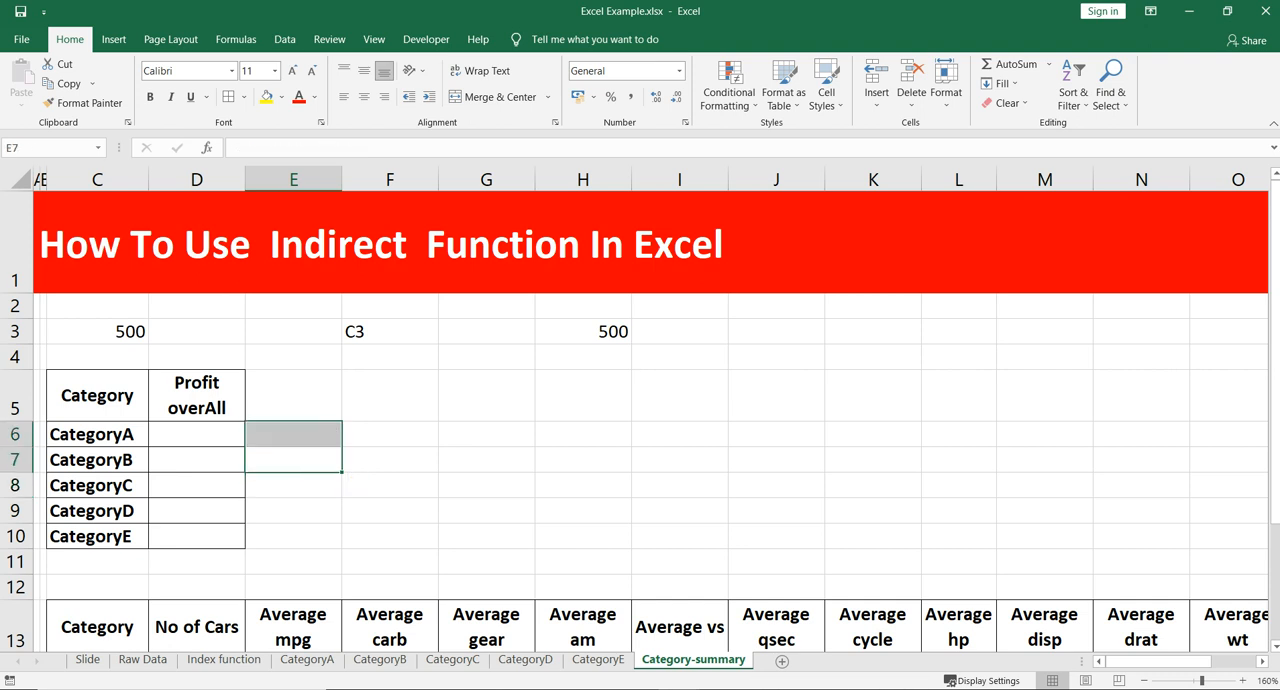
key("ctrl+z")
key("Left")
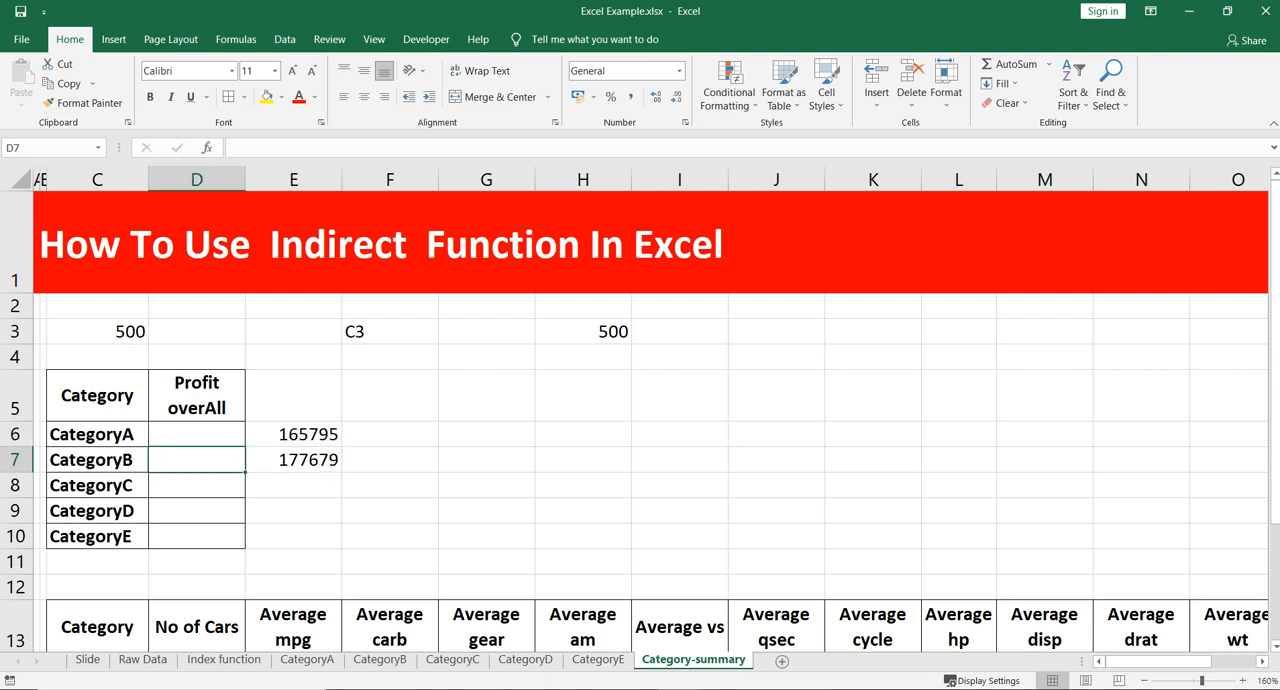
key("Up")
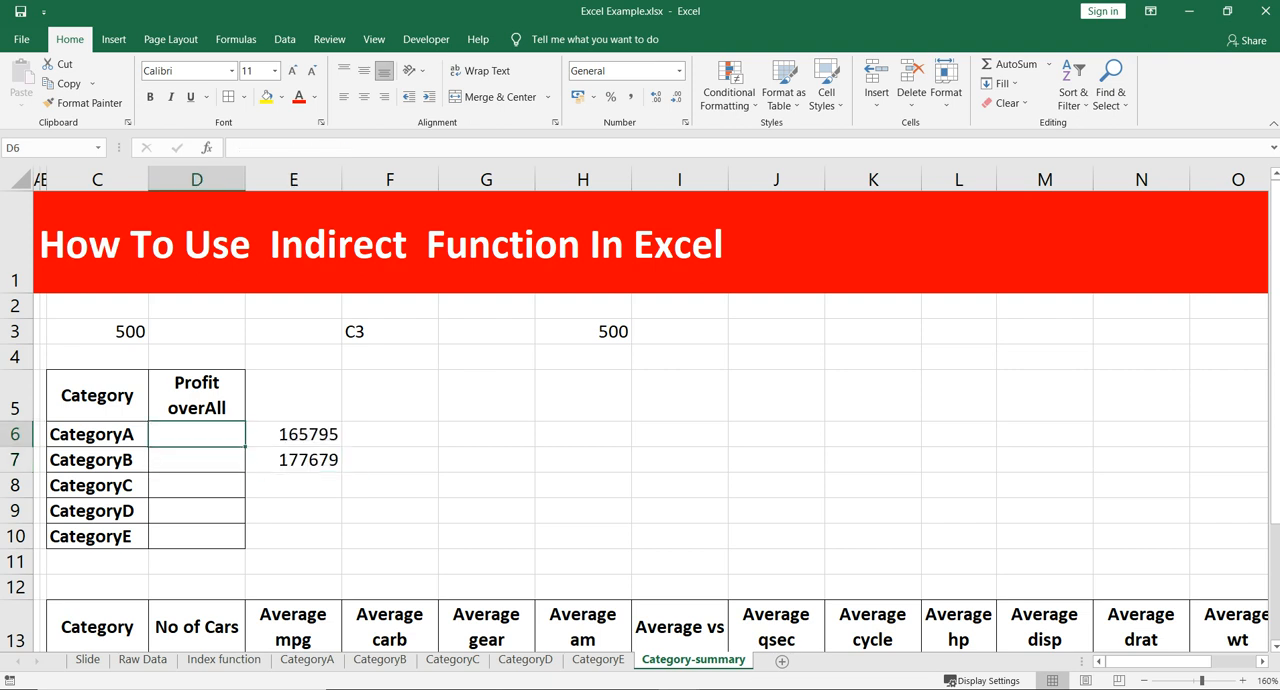
type("=inde")
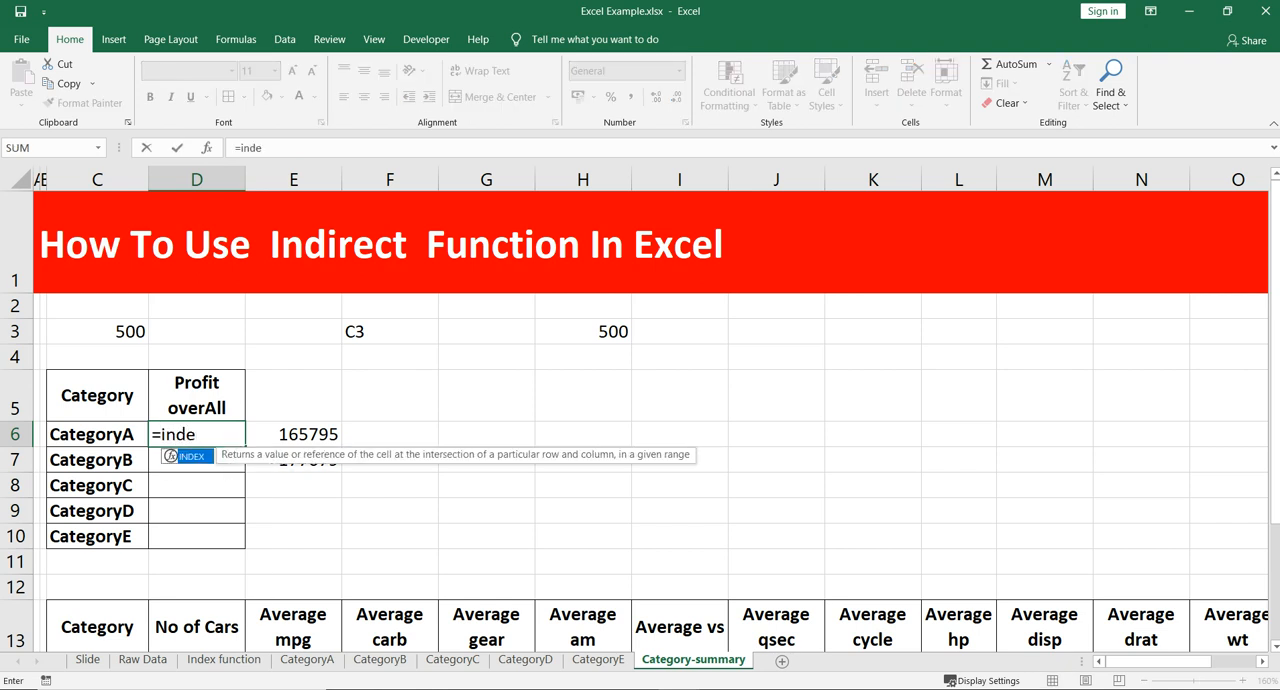
key("BackSpace")
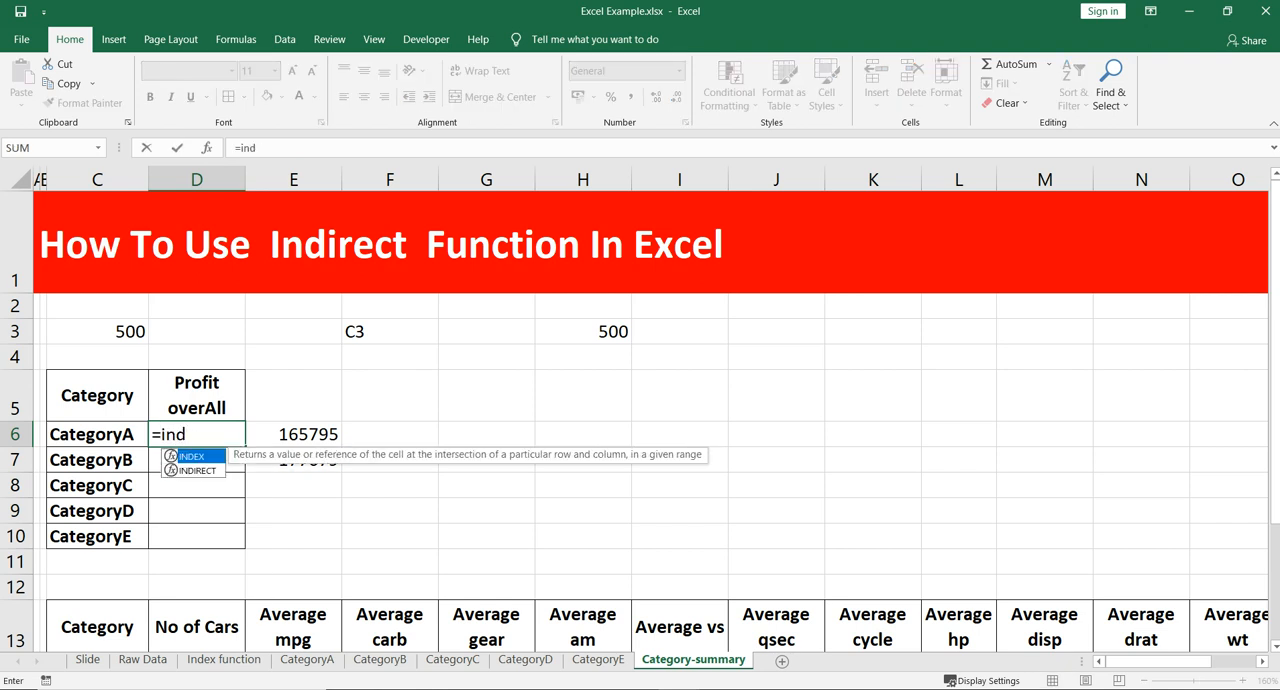
key("Down")
key("Tab")
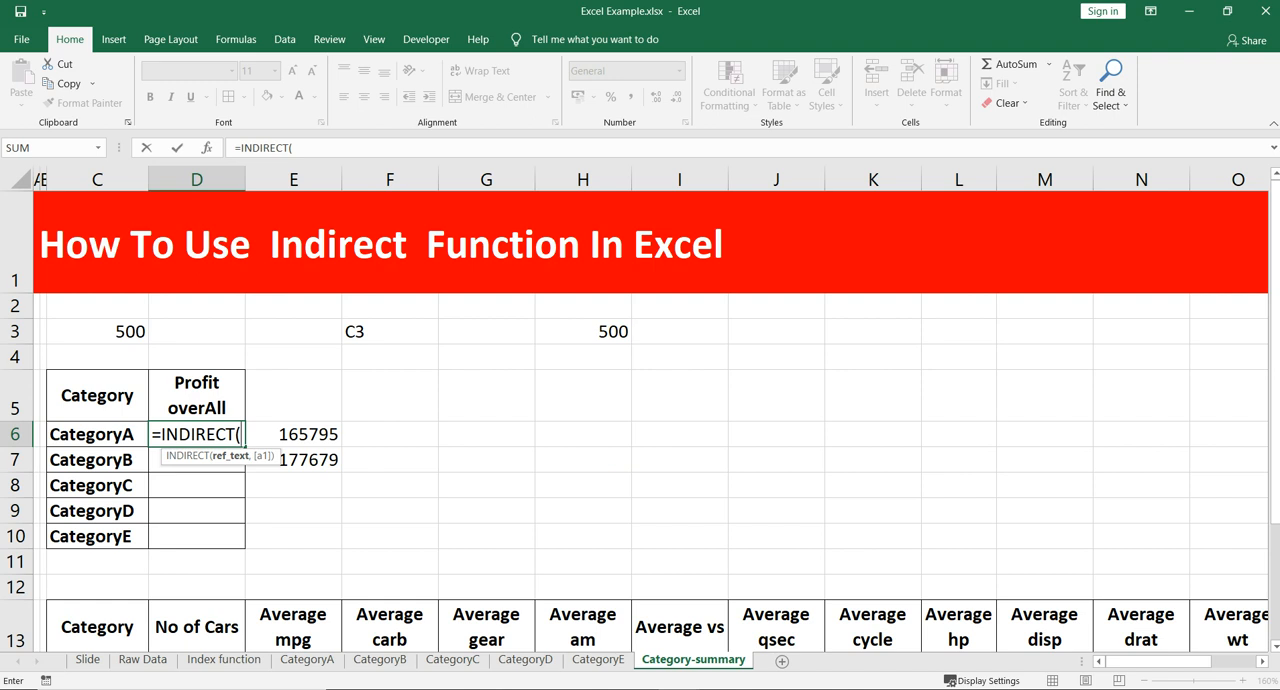
left_click(306, 659)
key("Escape")
left_click(97, 396)
type("sheet")
key("Escape")
- Move the block D5:E10, with the Profit overAll column and the two sums, one column over to E5:F10
left_click_drag(197, 395, 293, 536)
key("ctrl+c")
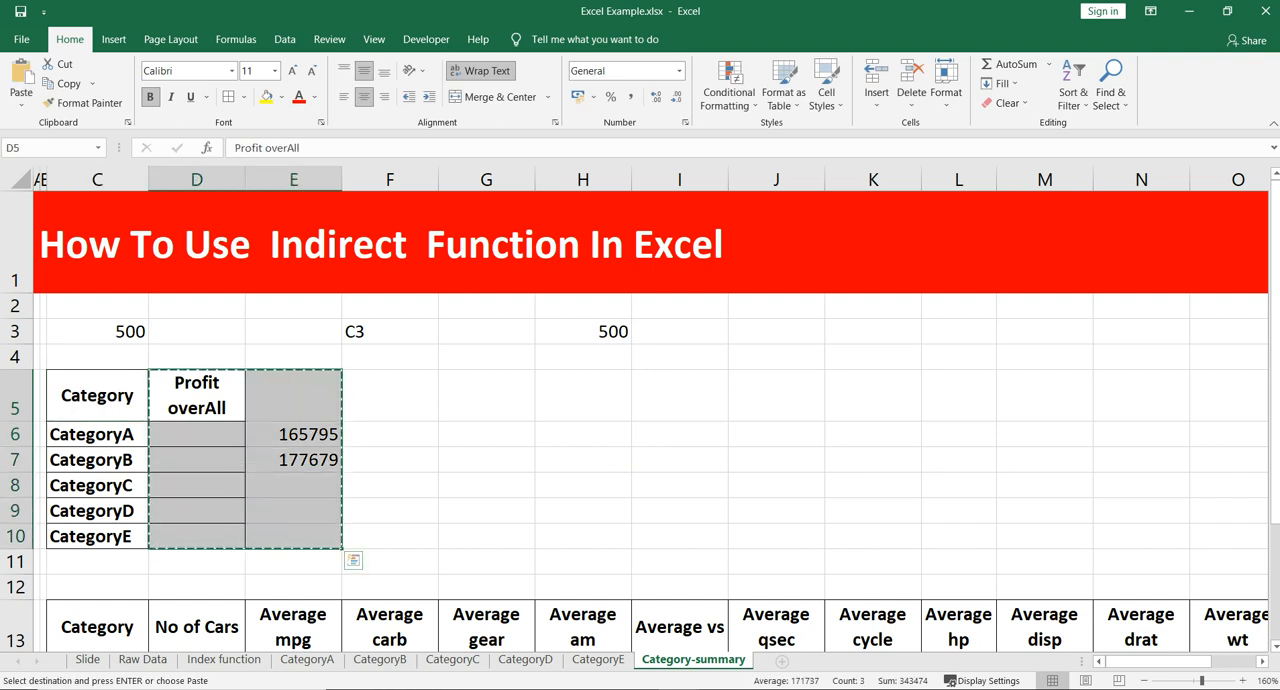
left_click(293, 395)
key("ctrl+v")
- Enter the heading Sheet name in cell D5, between the Category and Profit overAll columns
left_click(197, 395)
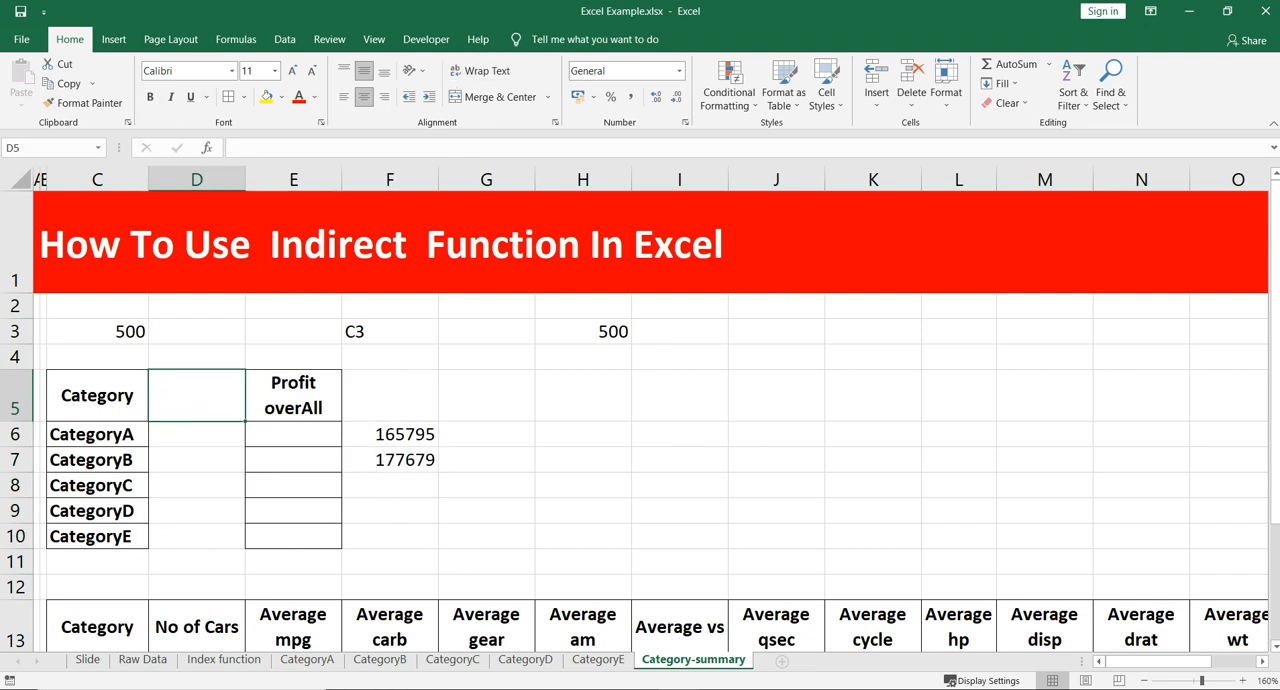
type("Sheet name")
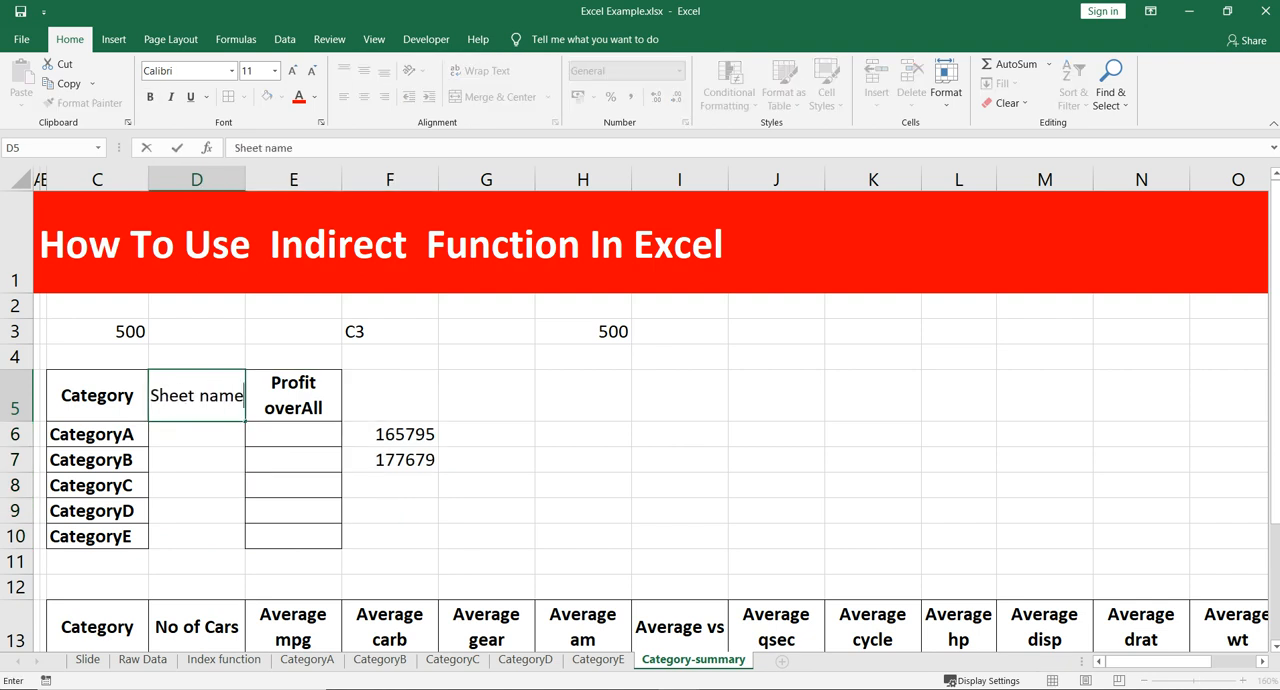
key("Return")
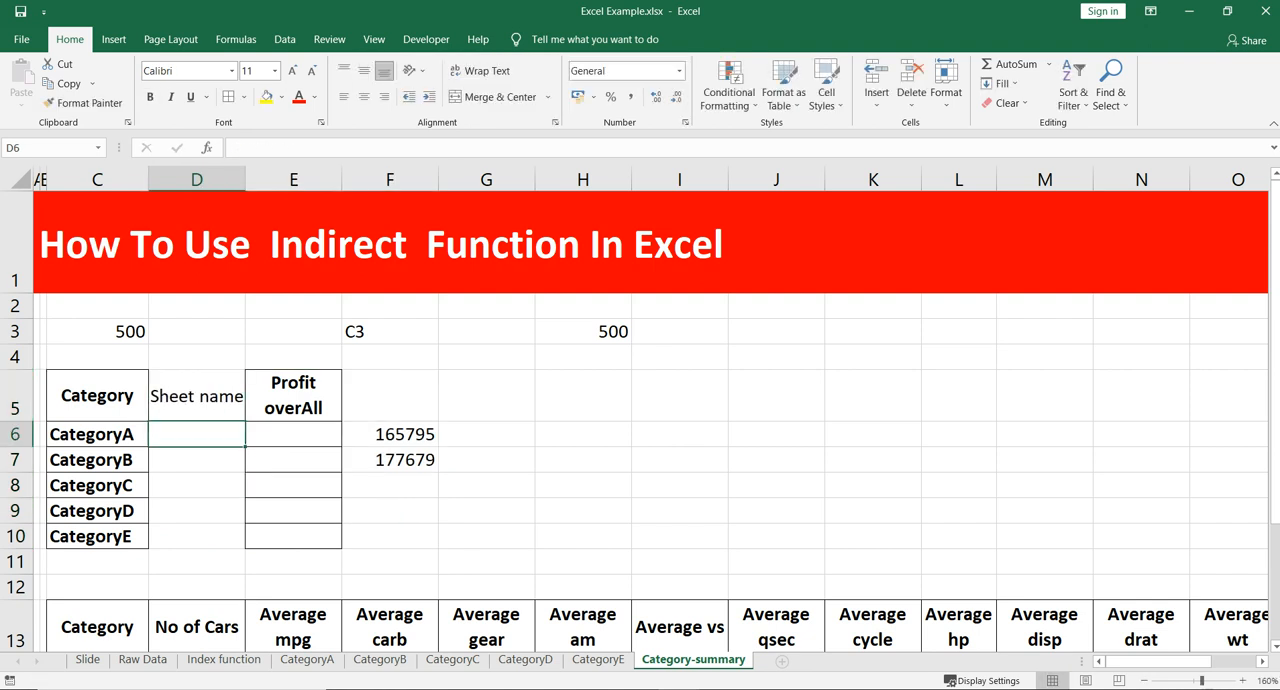
- Copy the Category heading's formatting to D5 and fill the category names from C6:C10 into D6:D10
key("Left")
key("Up")
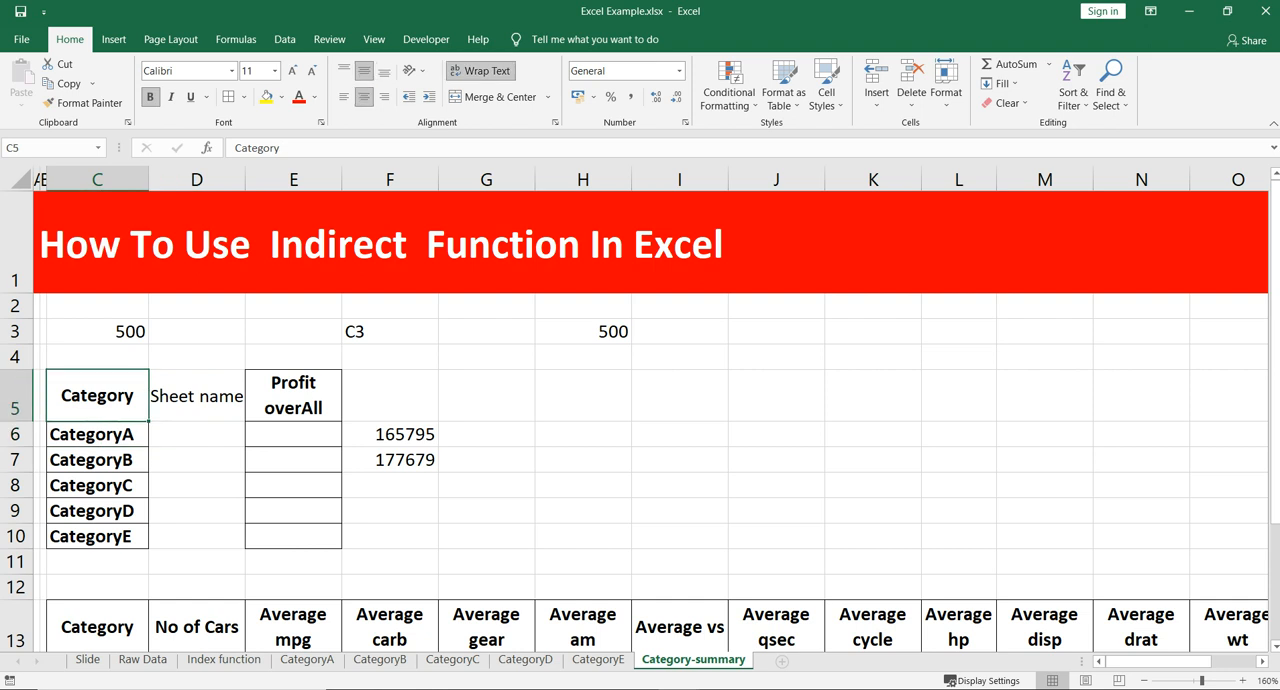
double_click(83, 103)
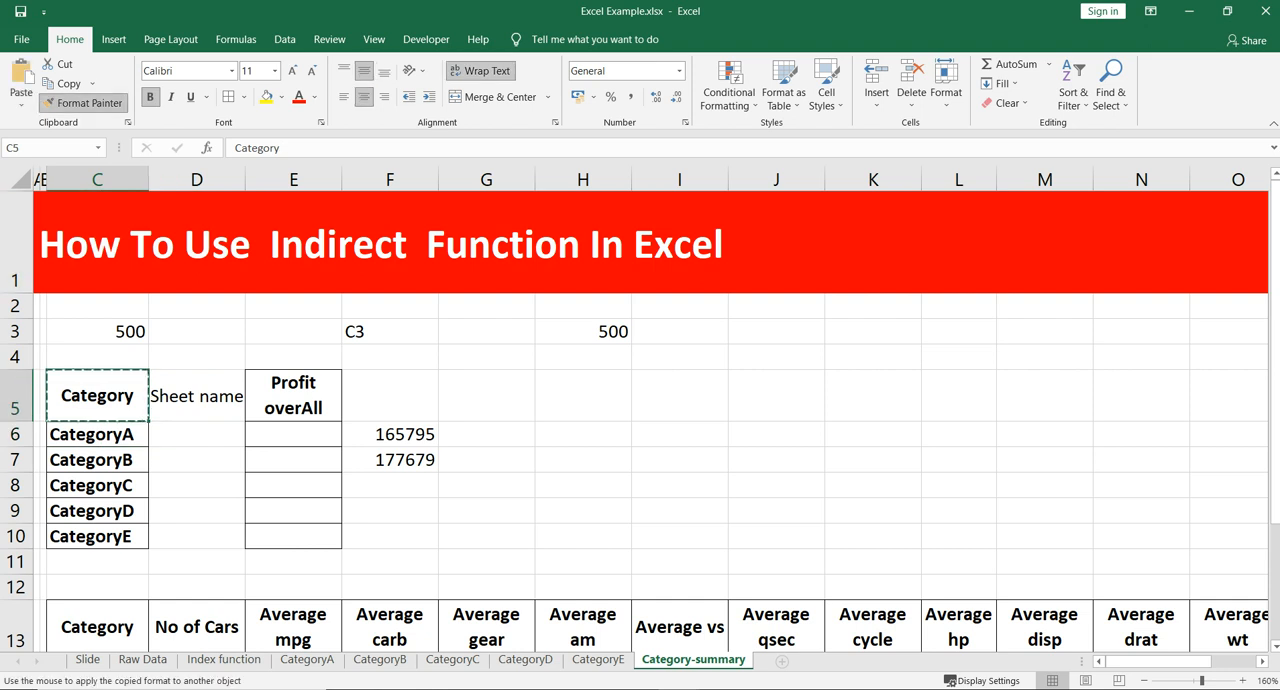
left_click(196, 395)
key("Escape")
left_click_drag(97, 434, 198, 536)
key("ctrl+r")
- Enter =INDIRECT(D6&"!A12") in cell E6 as the CategoryA overall profit
key("Right")
key("Right")
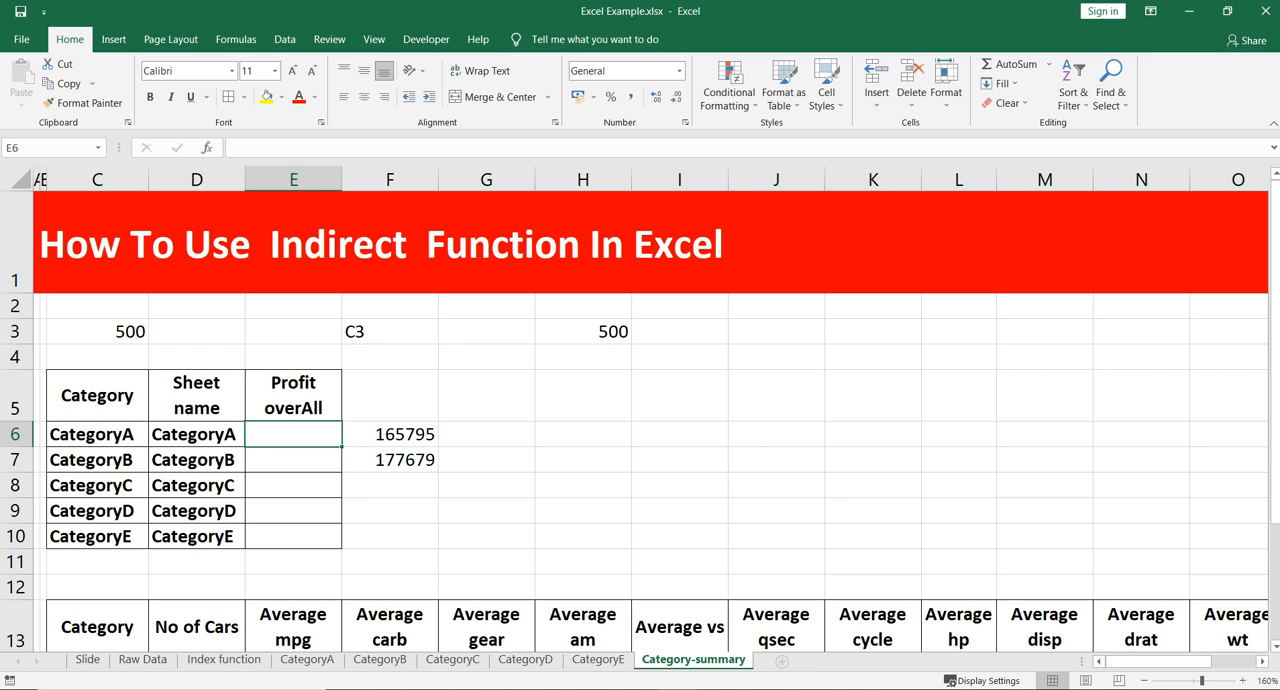
type("=in")
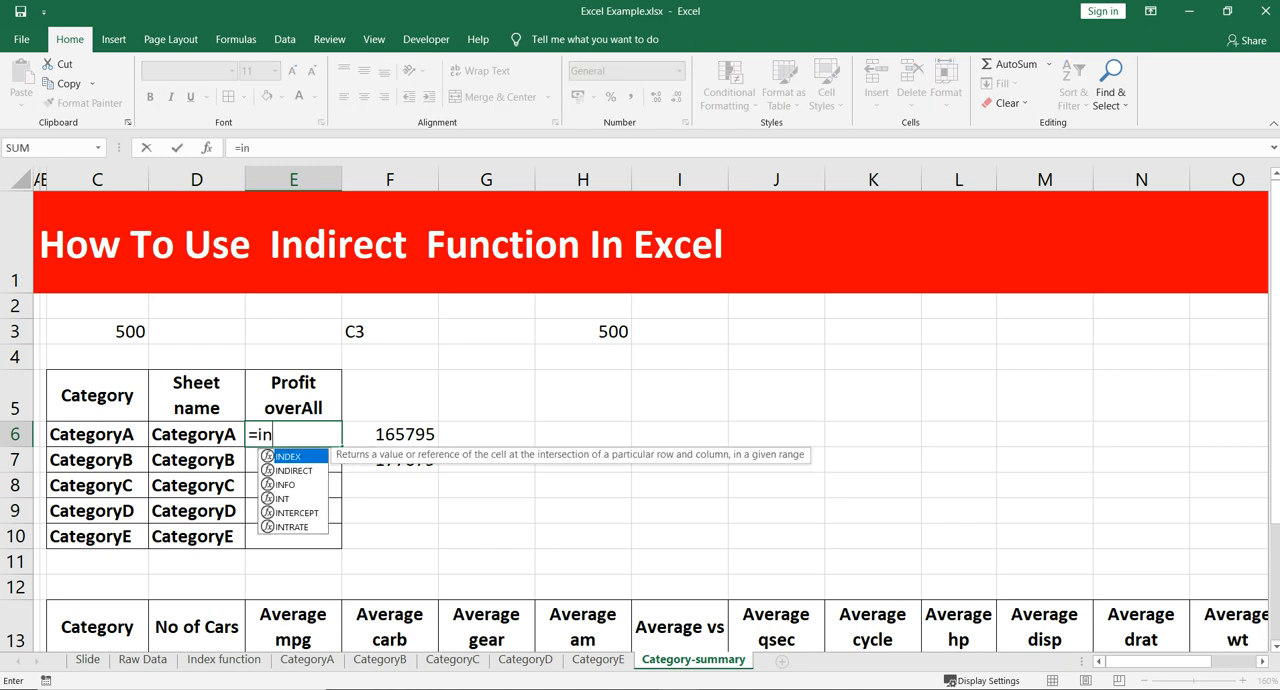
key("Down")
key("Tab")
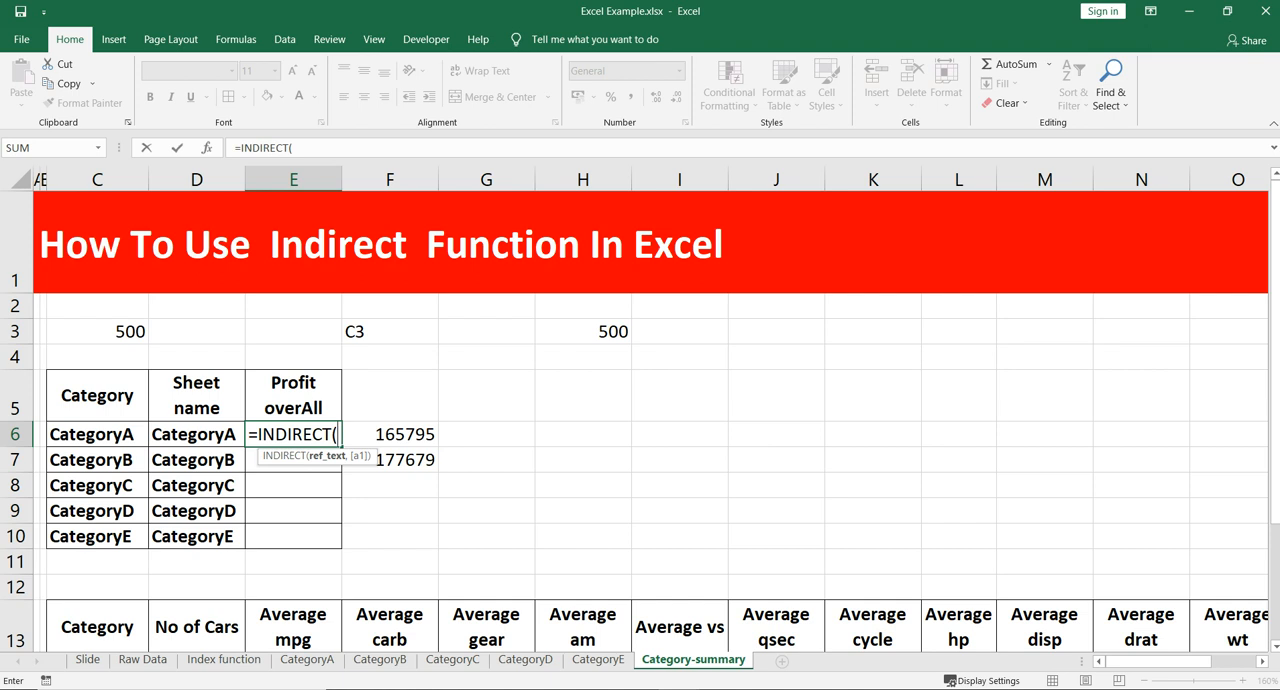
left_click(197, 434)
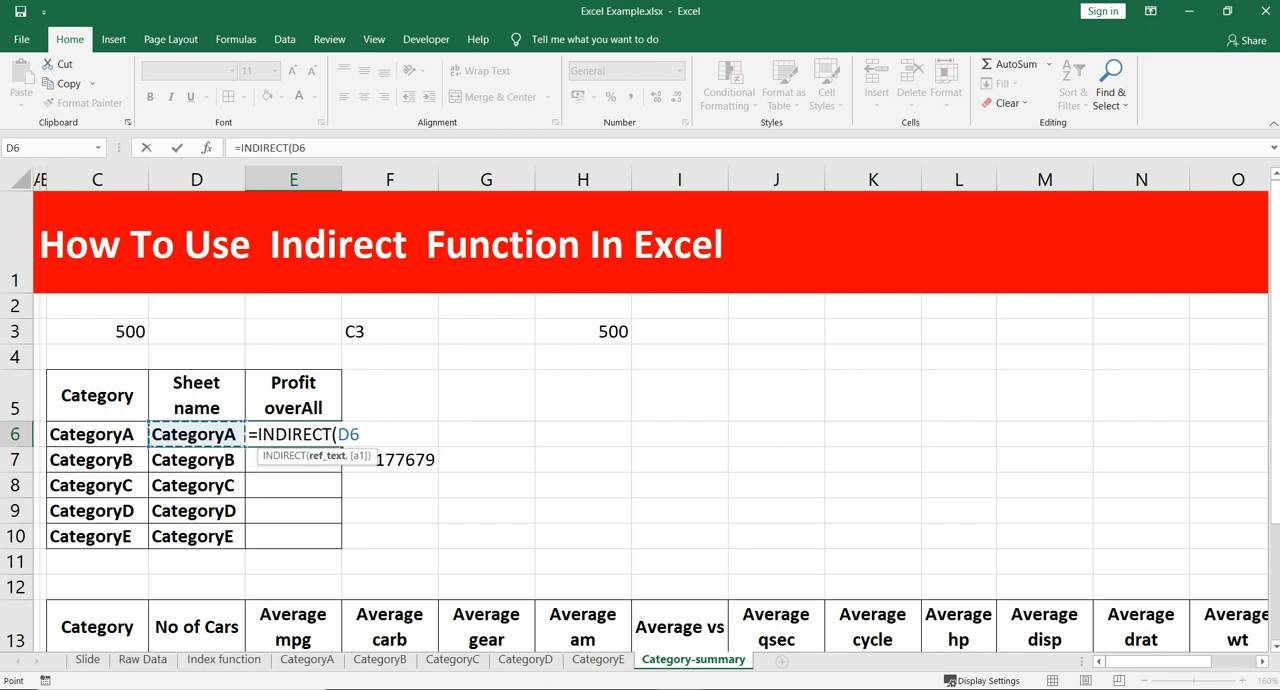
type("&\"!")
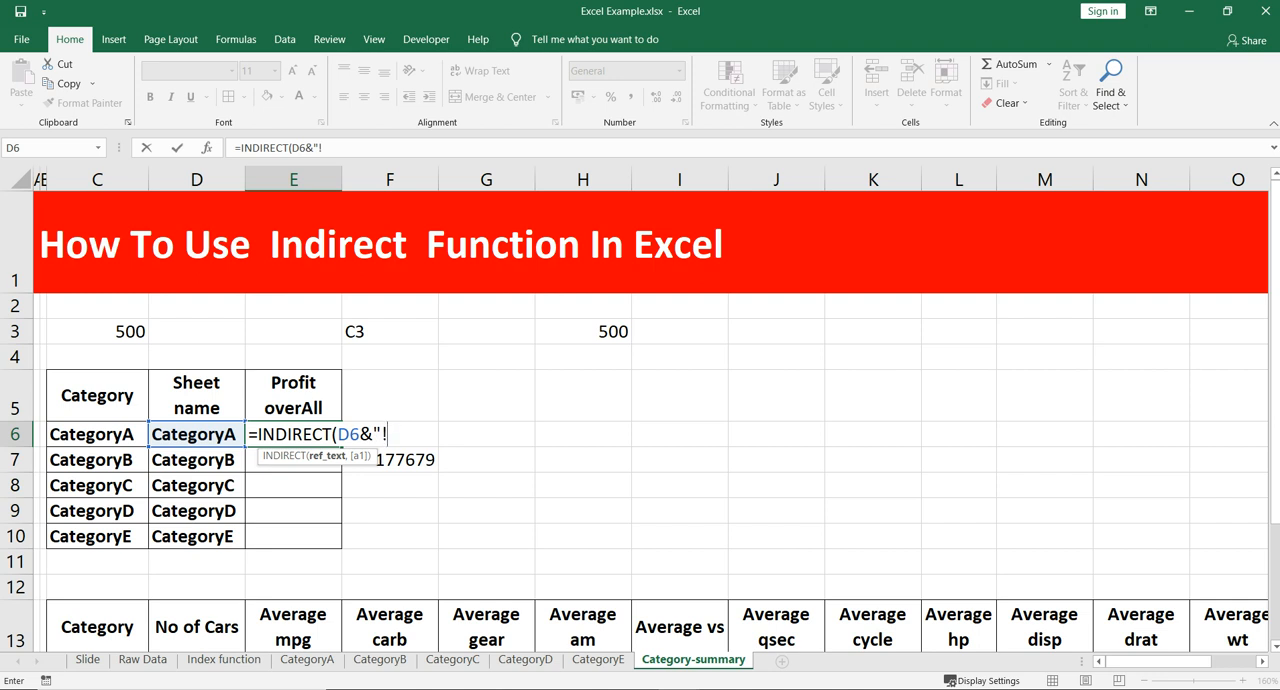
type("A12\")")
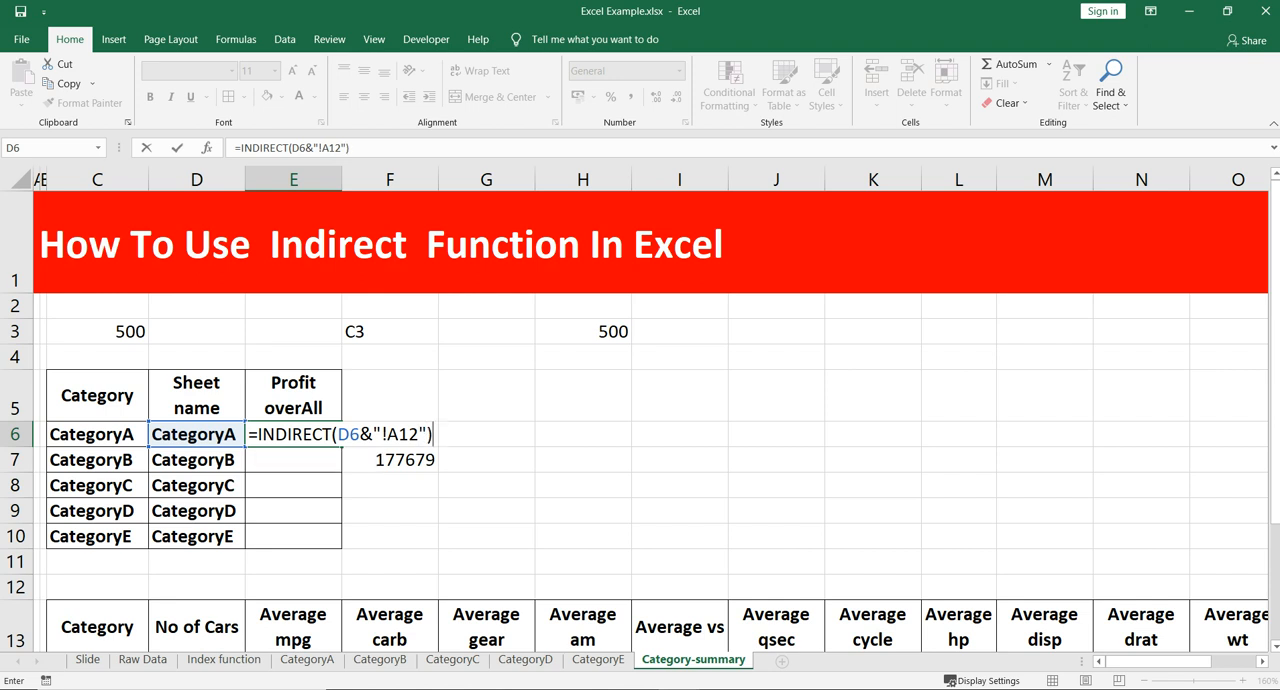
left_click_drag(387, 435, 381, 435)
left_click(409, 435)
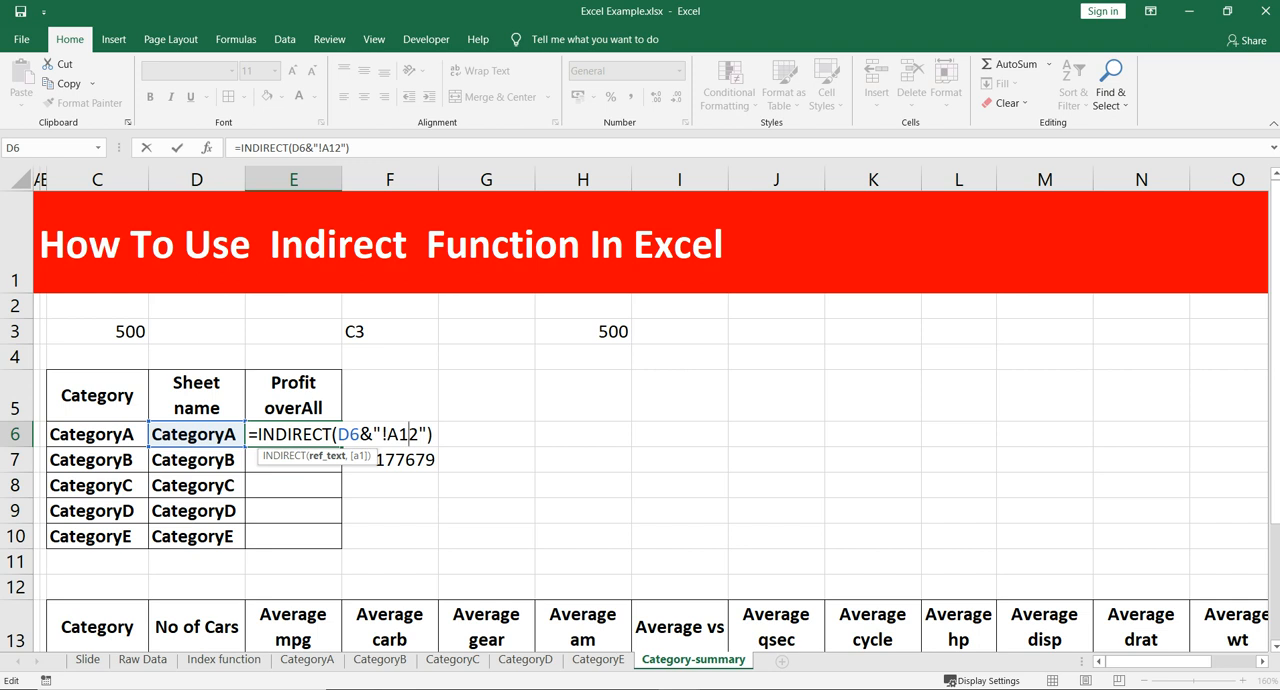
key("Return")
- Compare the INDIRECT formula in E6 with the direct SUM formulas in F6 and F7, examining the CategoryA range reference
left_click(293, 434)
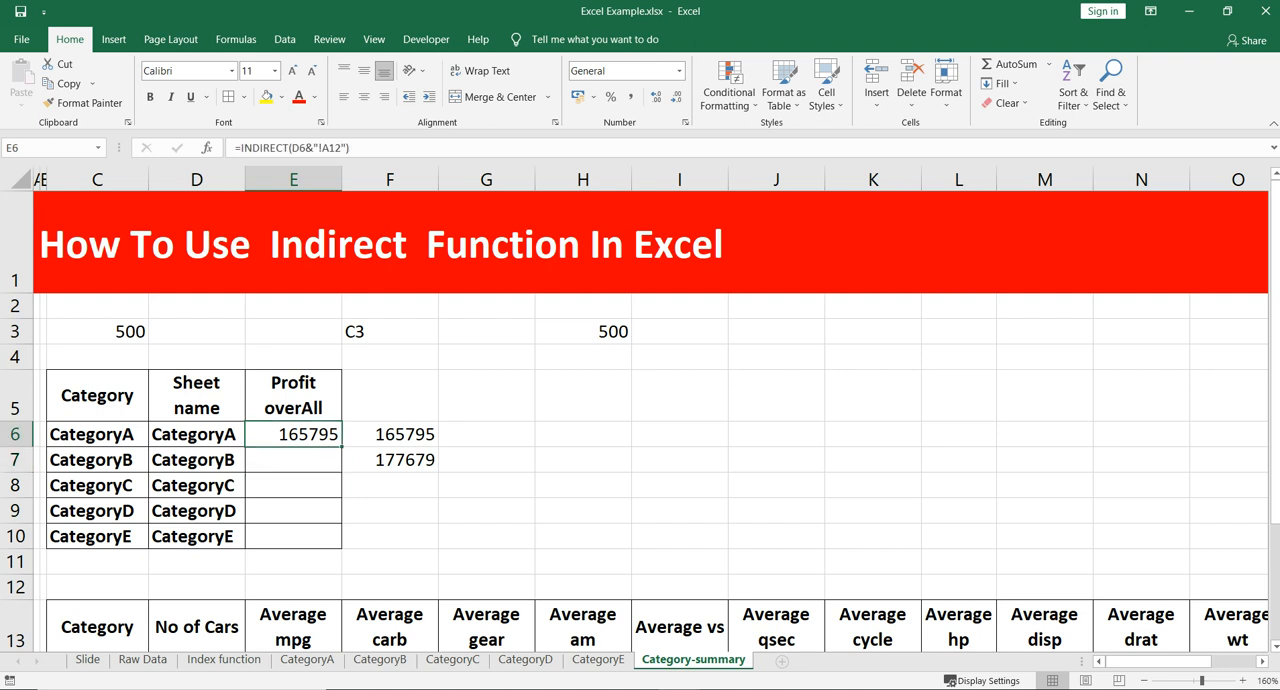
left_click(390, 434)
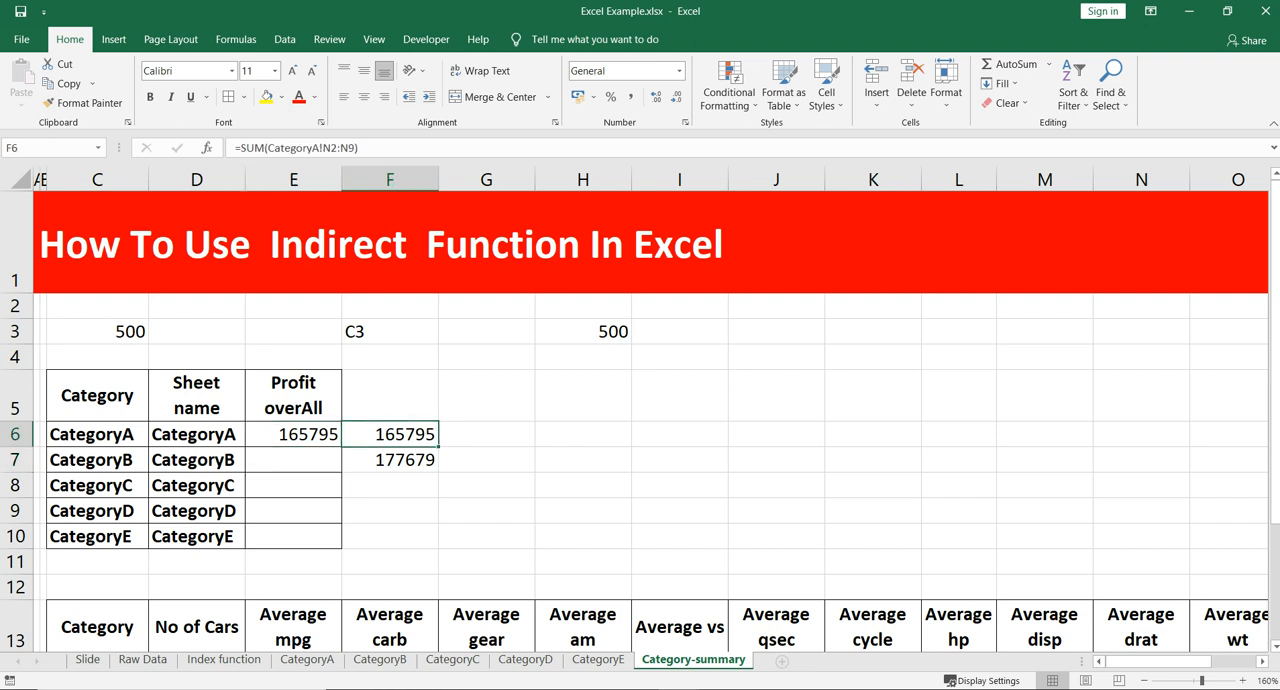
key("F2")
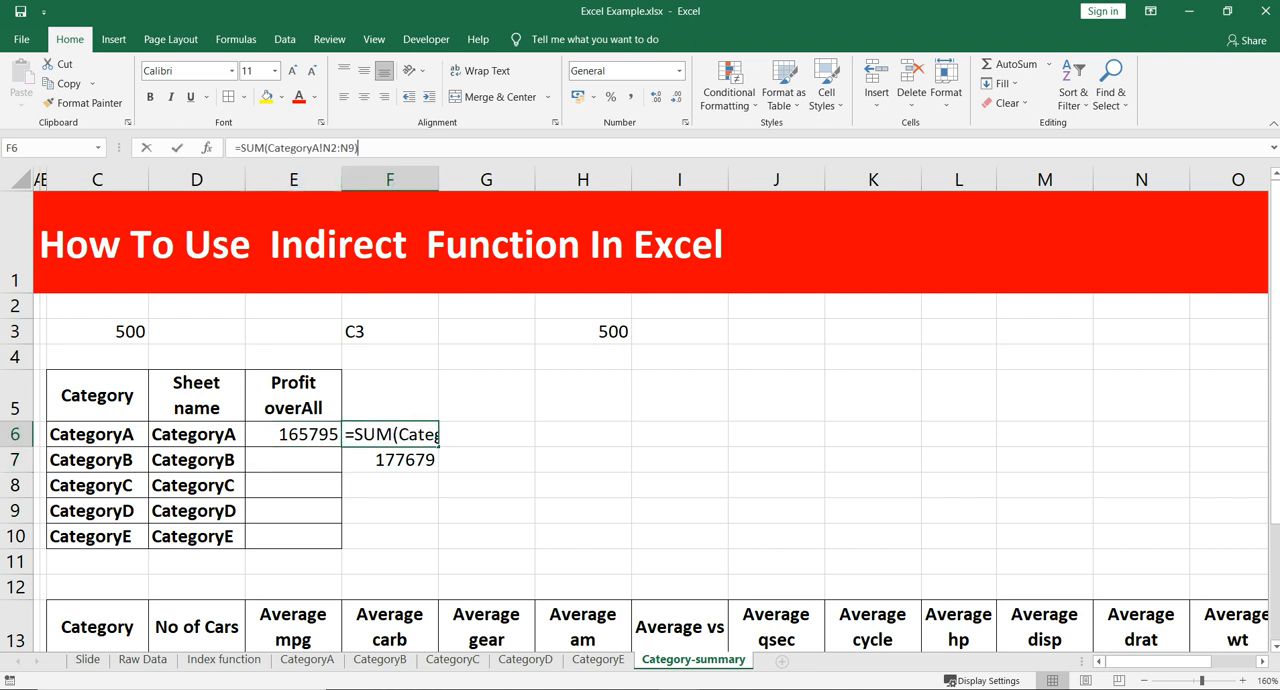
left_click(338, 148)
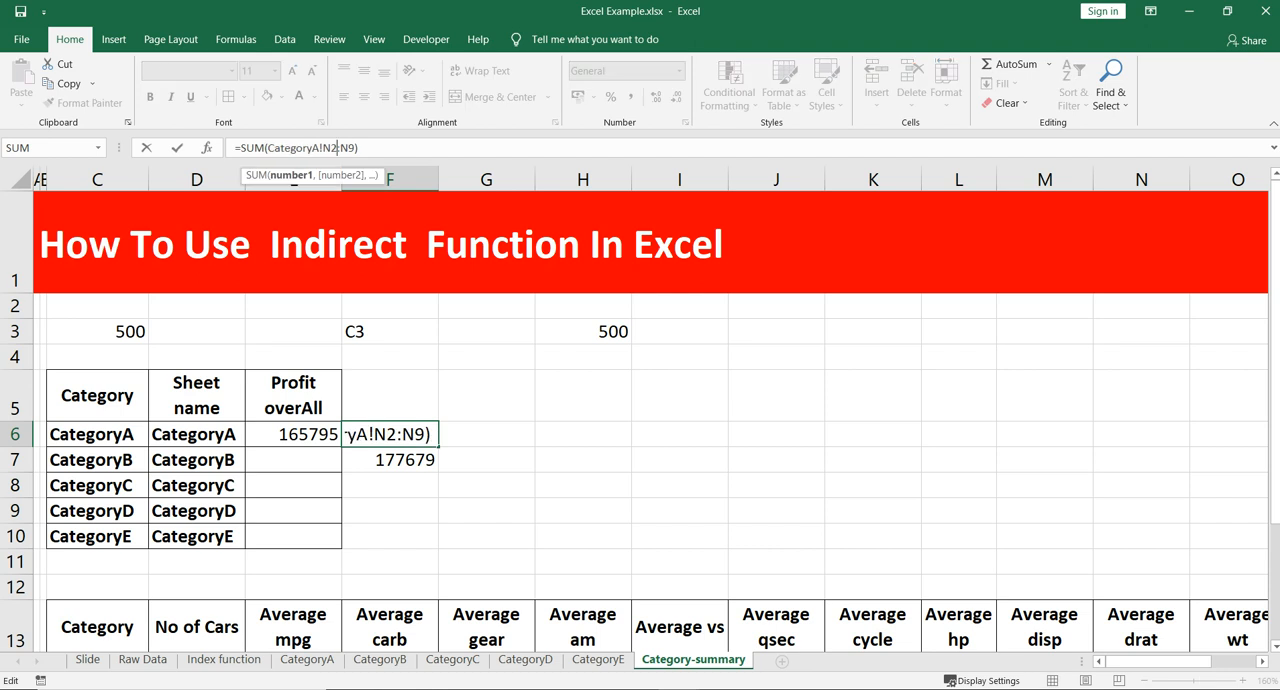
left_click_drag(338, 148, 358, 148)
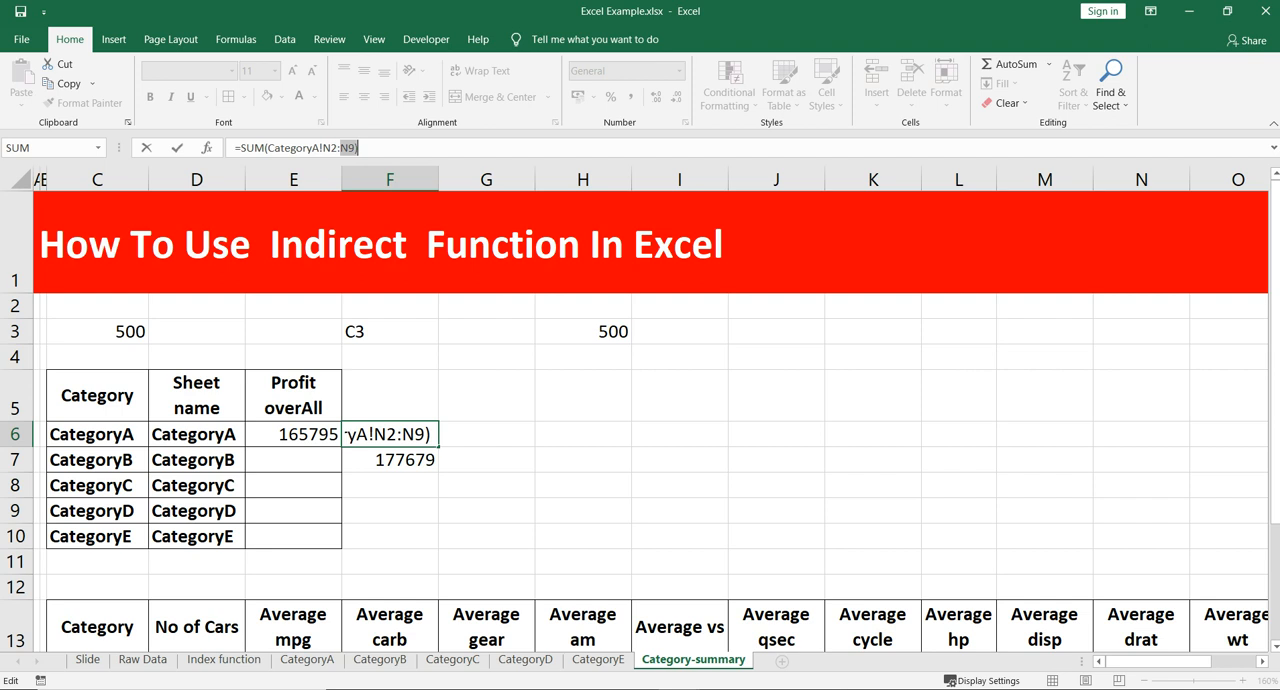
key("Escape")
left_click(293, 434)
left_click(390, 434)
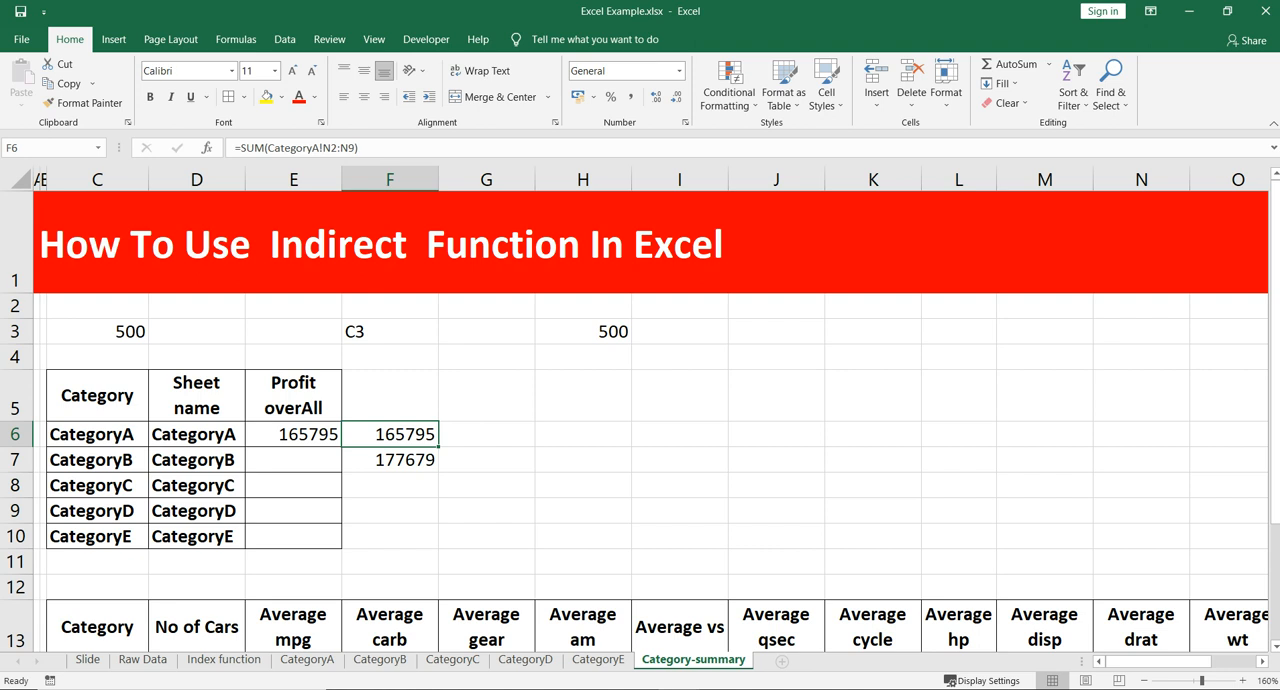
left_click(390, 460)
- Fill the INDIRECT formula from E6 down to E10 and check the filled rows against their sheet names
left_click(293, 434)
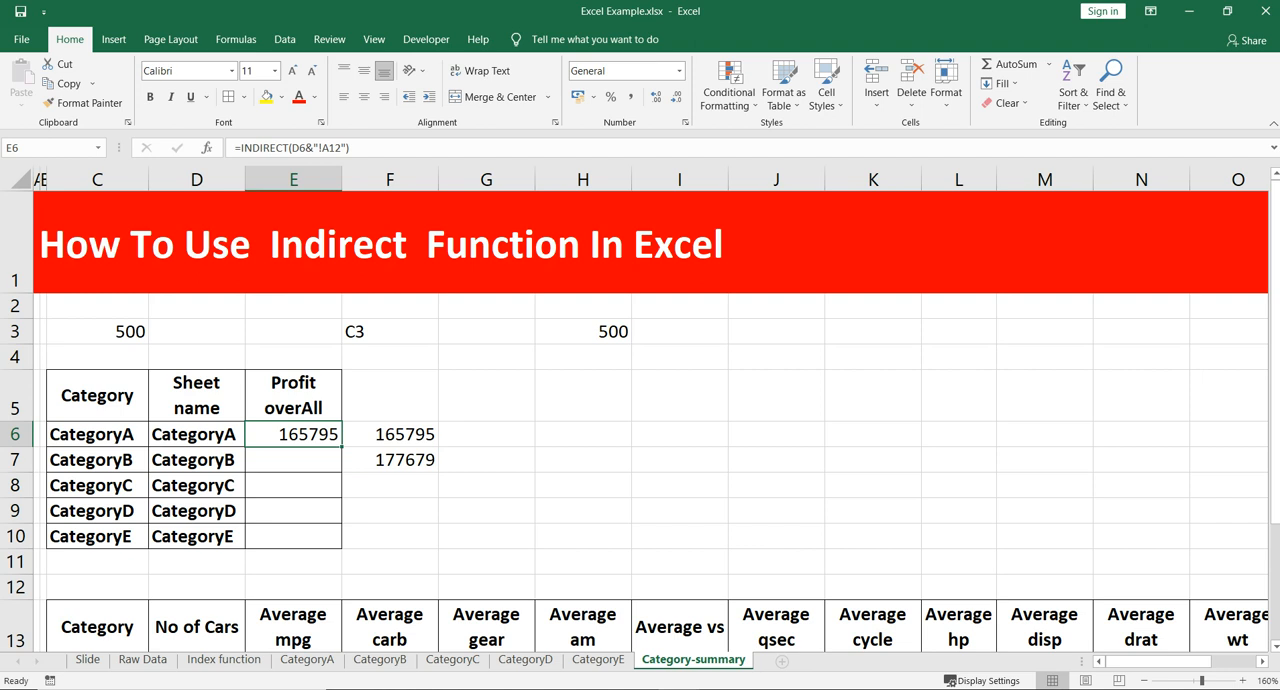
left_click_drag(341, 446, 341, 548)
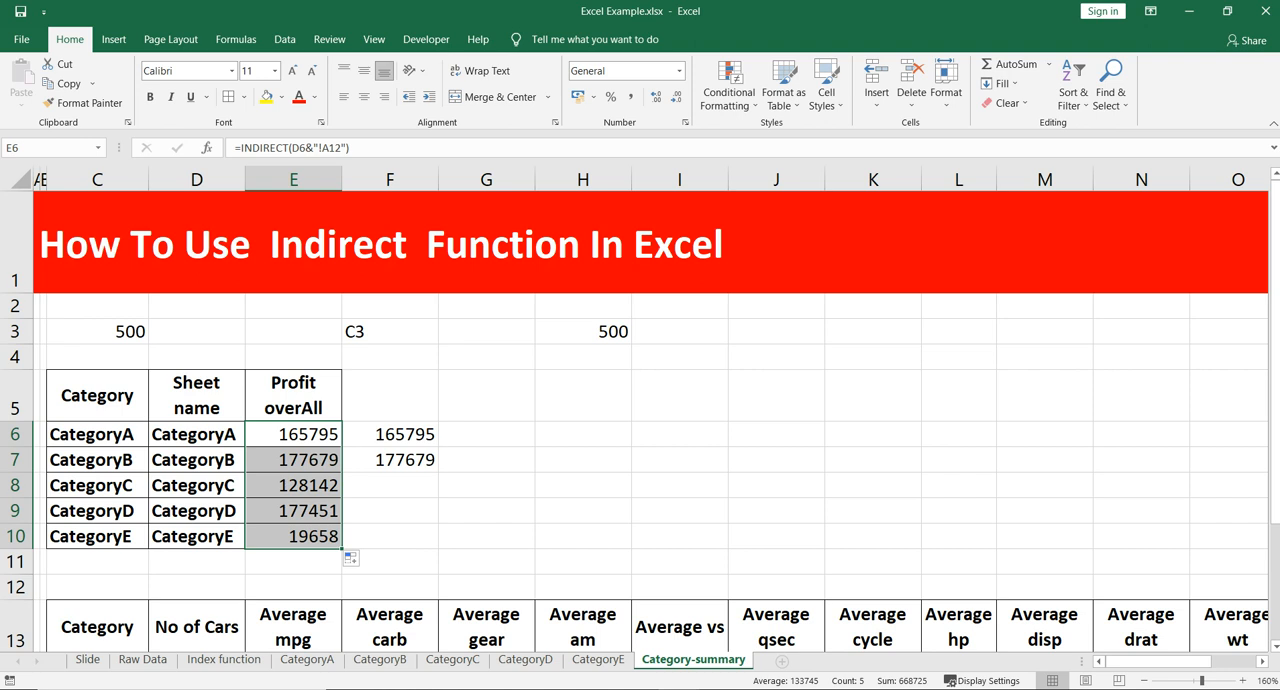
left_click(293, 460)
left_click(197, 460)
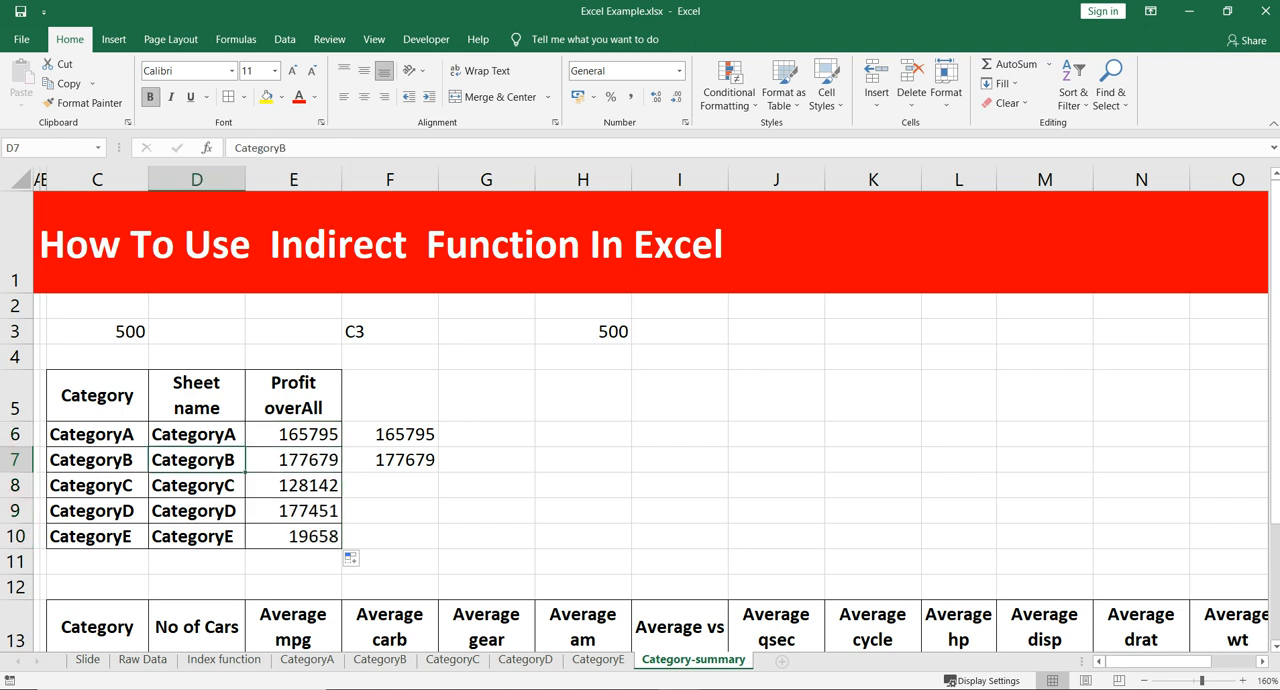
left_click(293, 460)
left_click(197, 486)
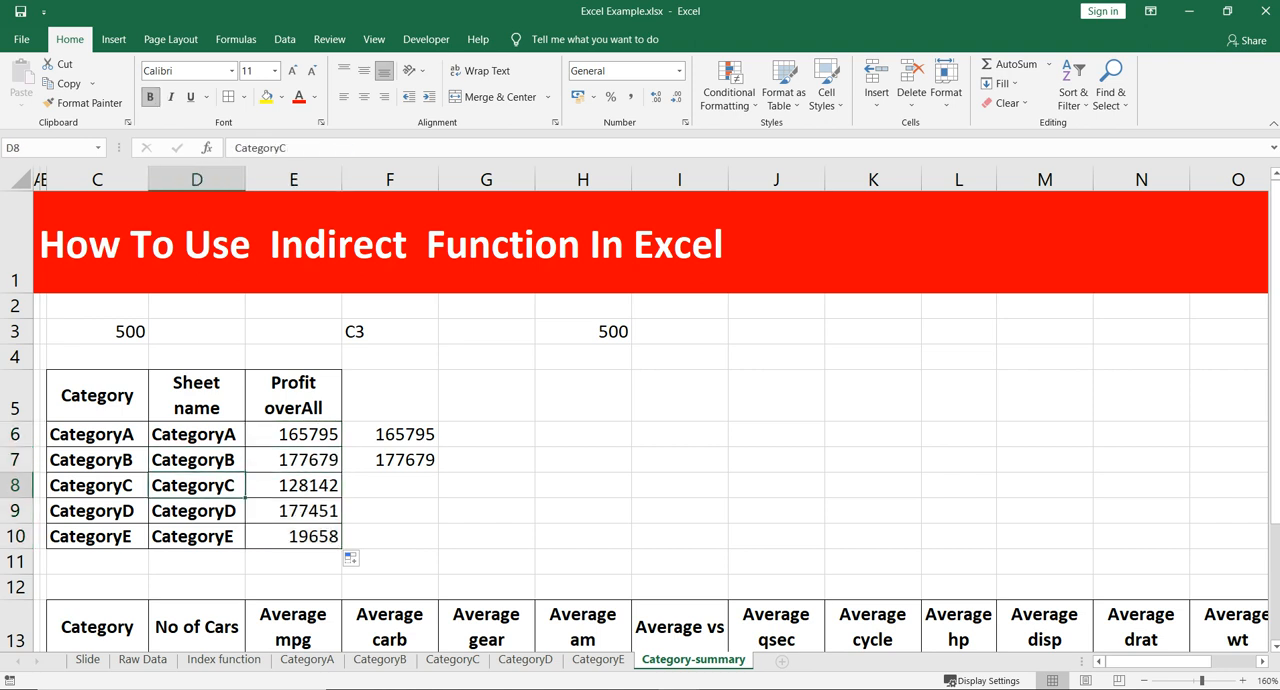
left_click(197, 511)
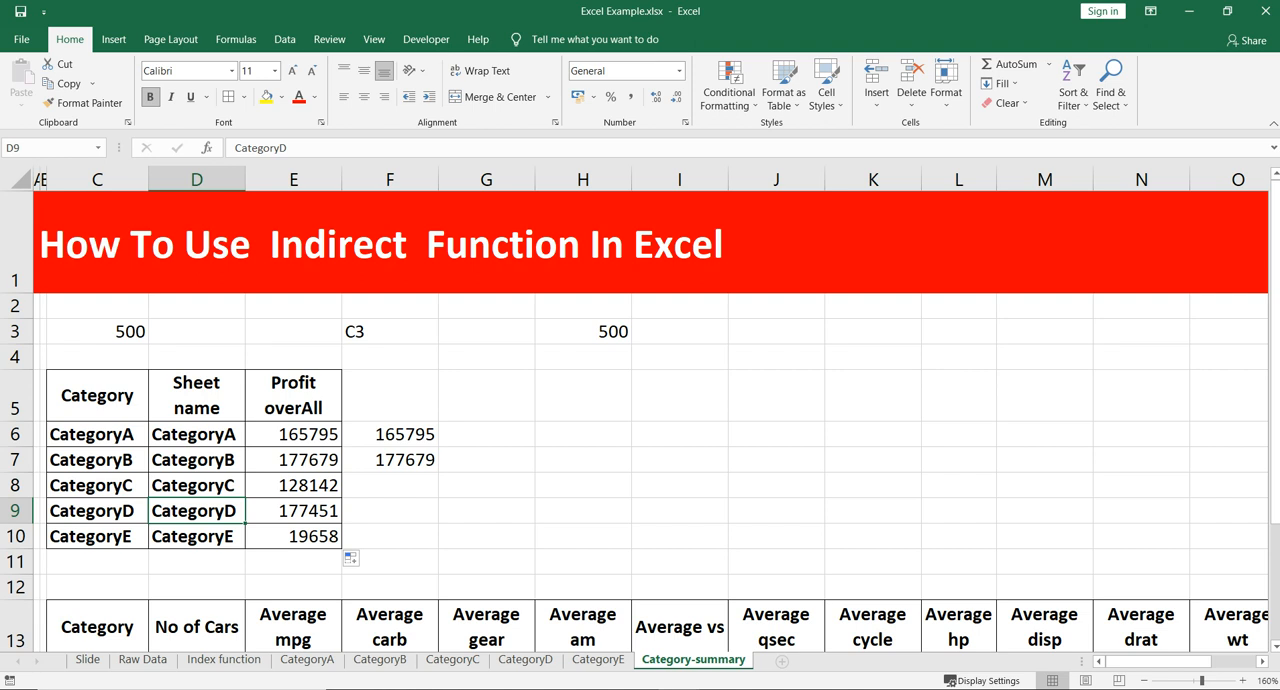
left_click(197, 537)
left_click(293, 537)
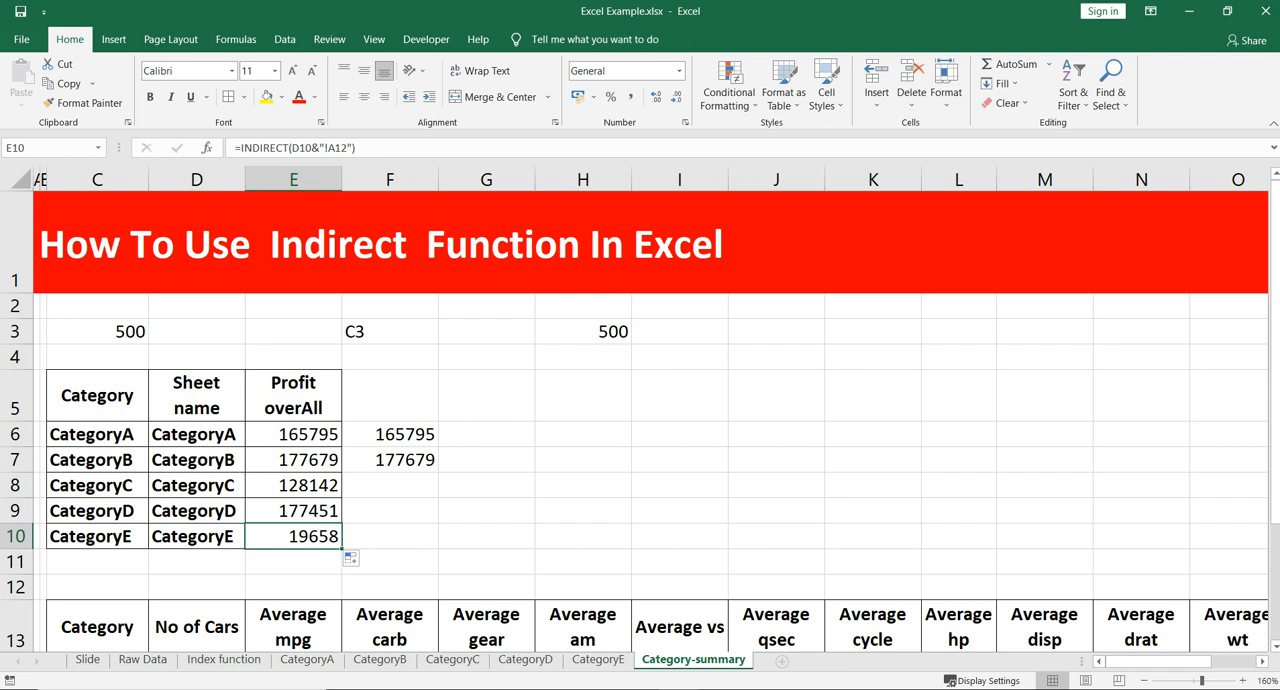
- Examine the averages table starting at row 13 and the matching mpg to wt columns on the CategoryA sheet
scroll(640, 420, "down", 2)
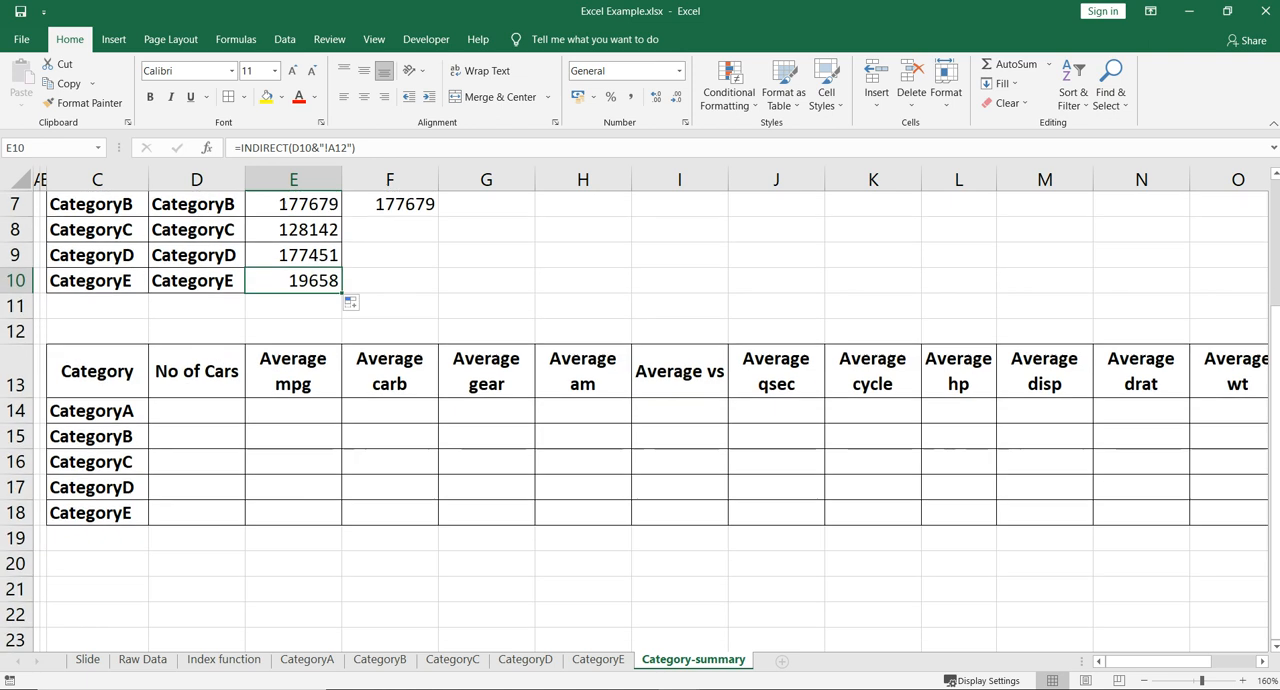
left_click(97, 411)
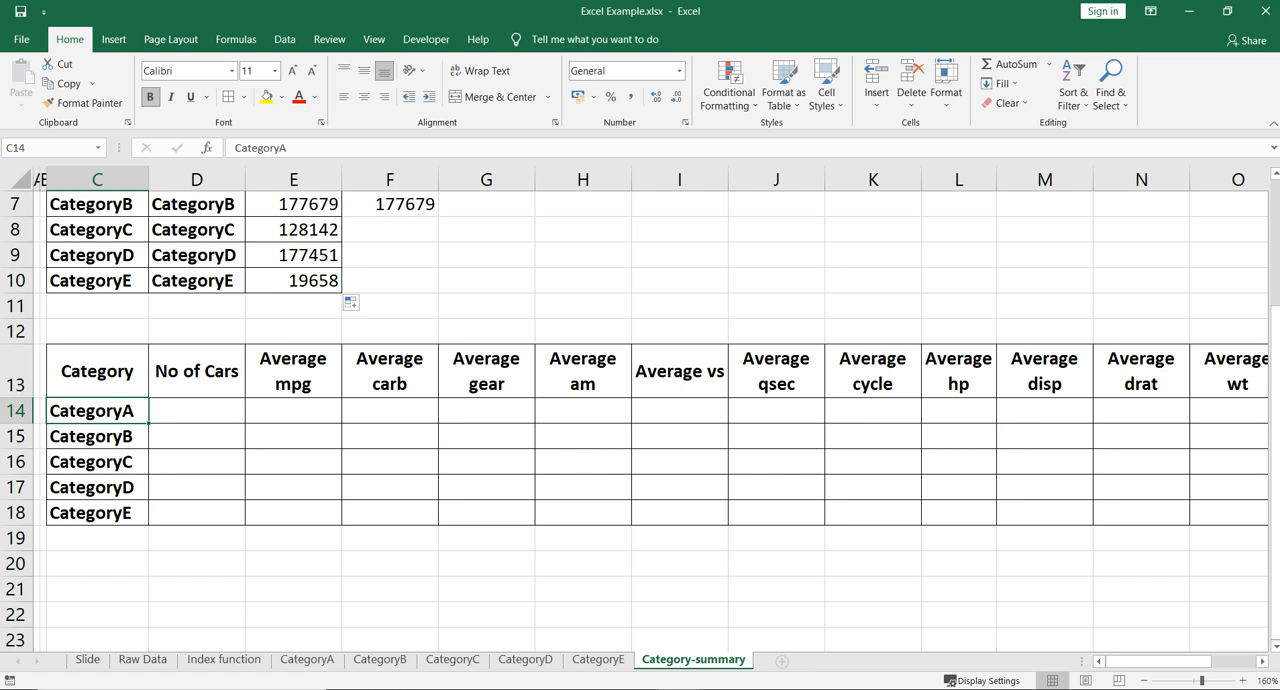
left_click(486, 371)
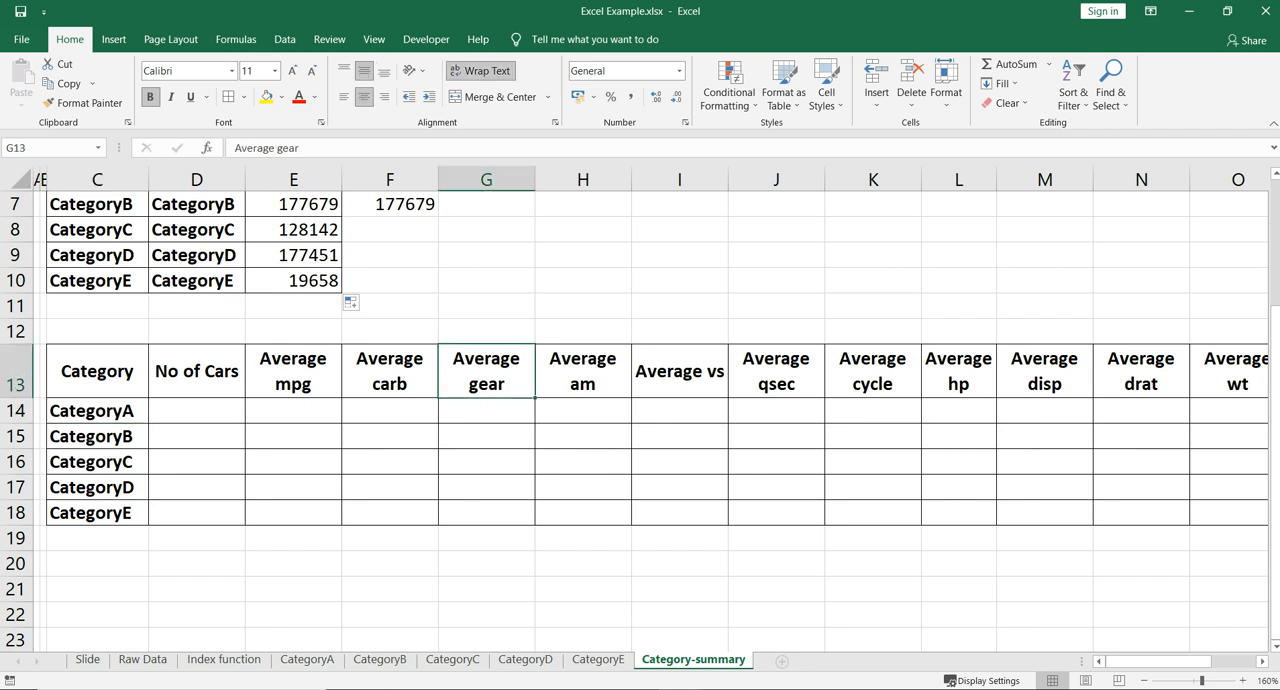
left_click(307, 660)
left_click(309, 249)
scroll(309, 249, "left", 3)
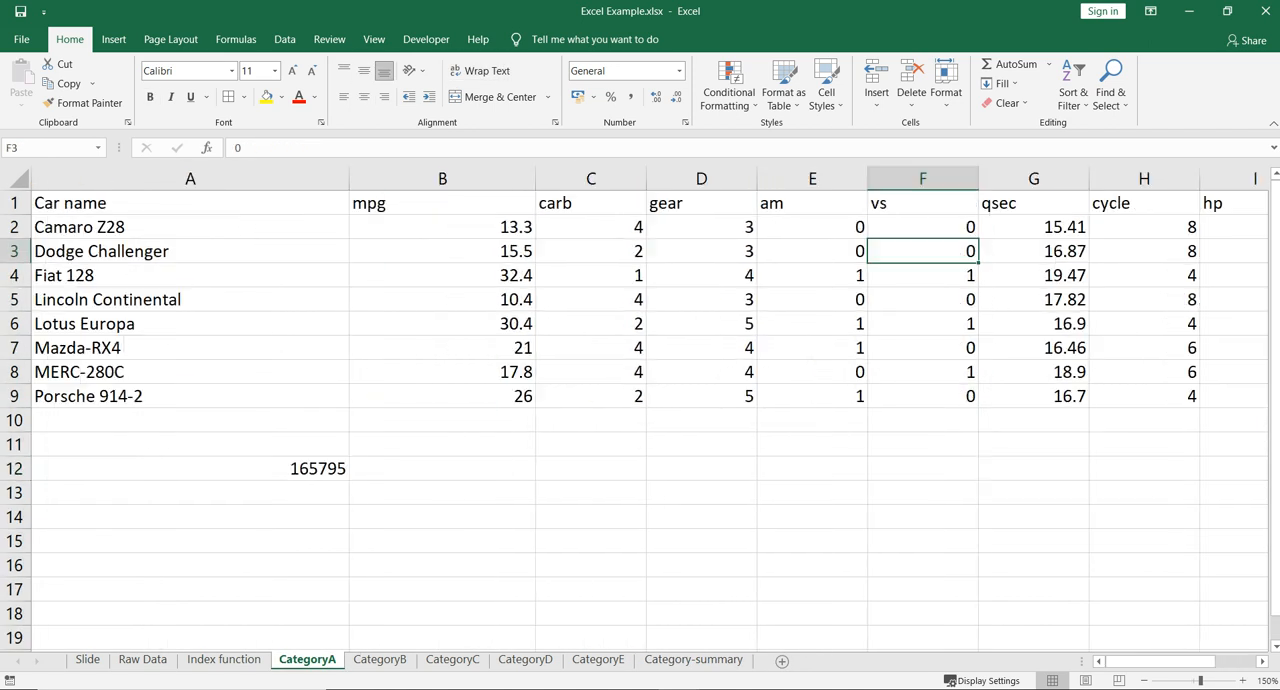
left_click(442, 227)
left_click_drag(442, 203, 858, 210)
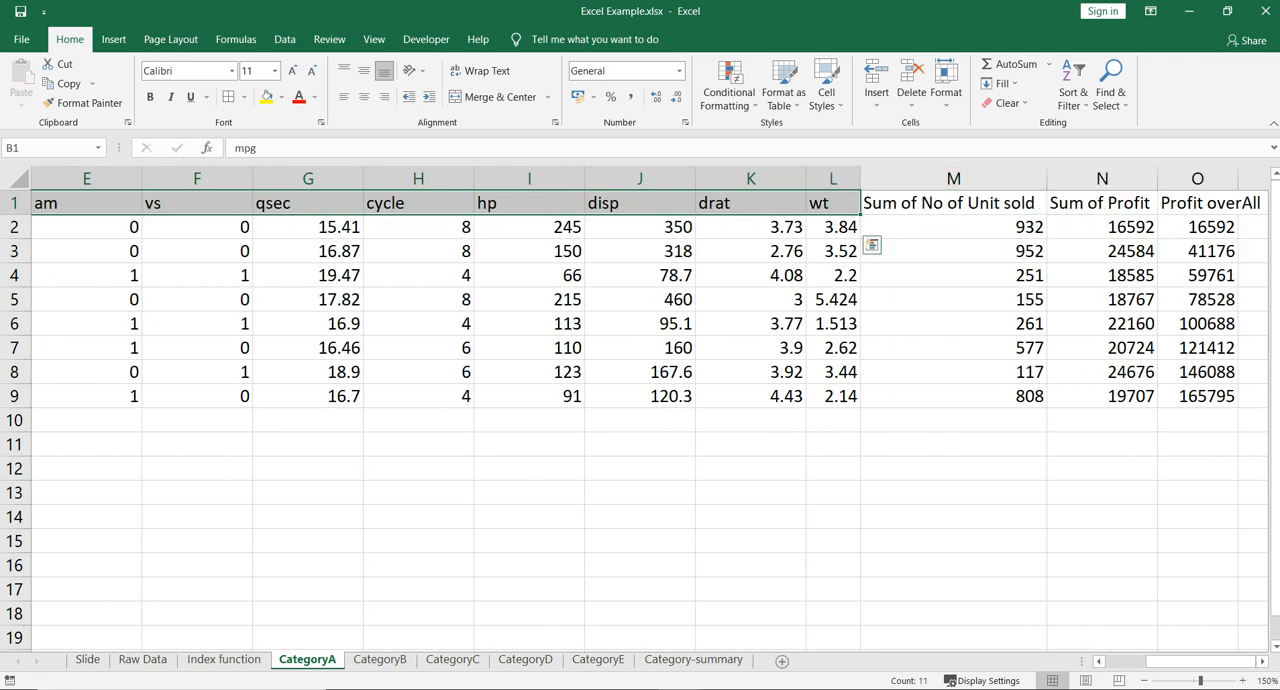
left_click_drag(1200, 662, 1158, 662)
left_click(693, 659)
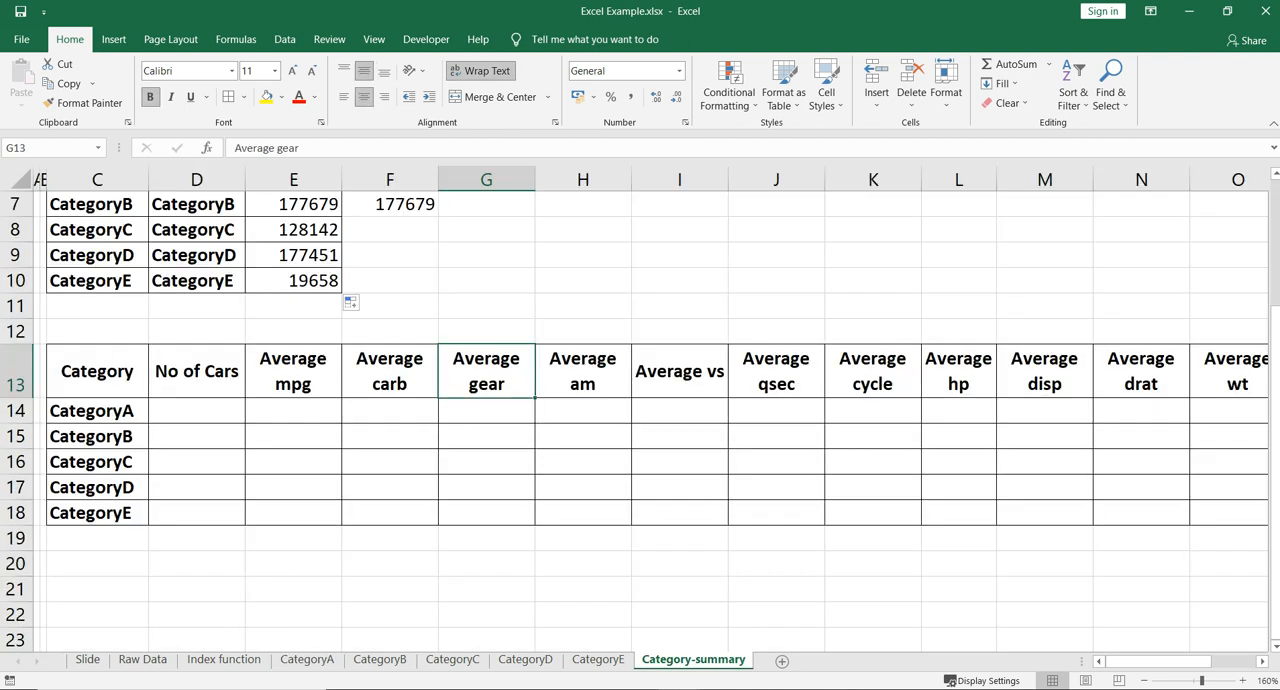
left_click(293, 411)
left_click(390, 436)
left_click(487, 436)
left_click(487, 411)
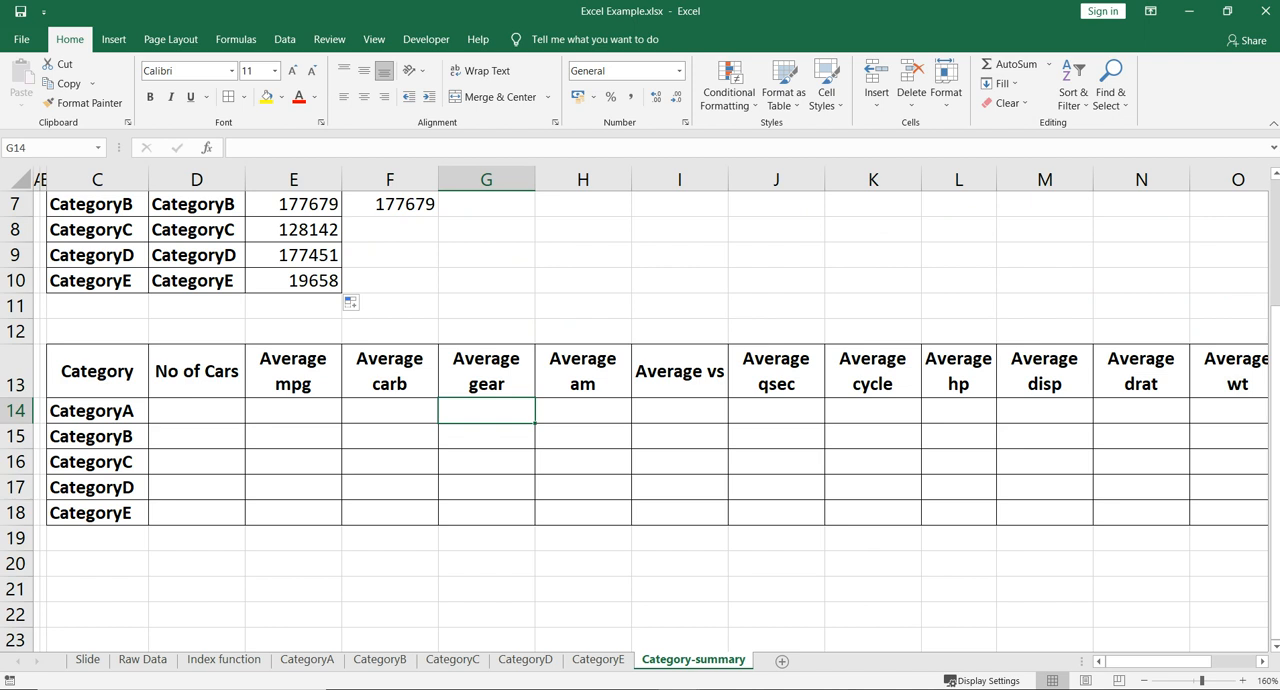
left_click(293, 411)
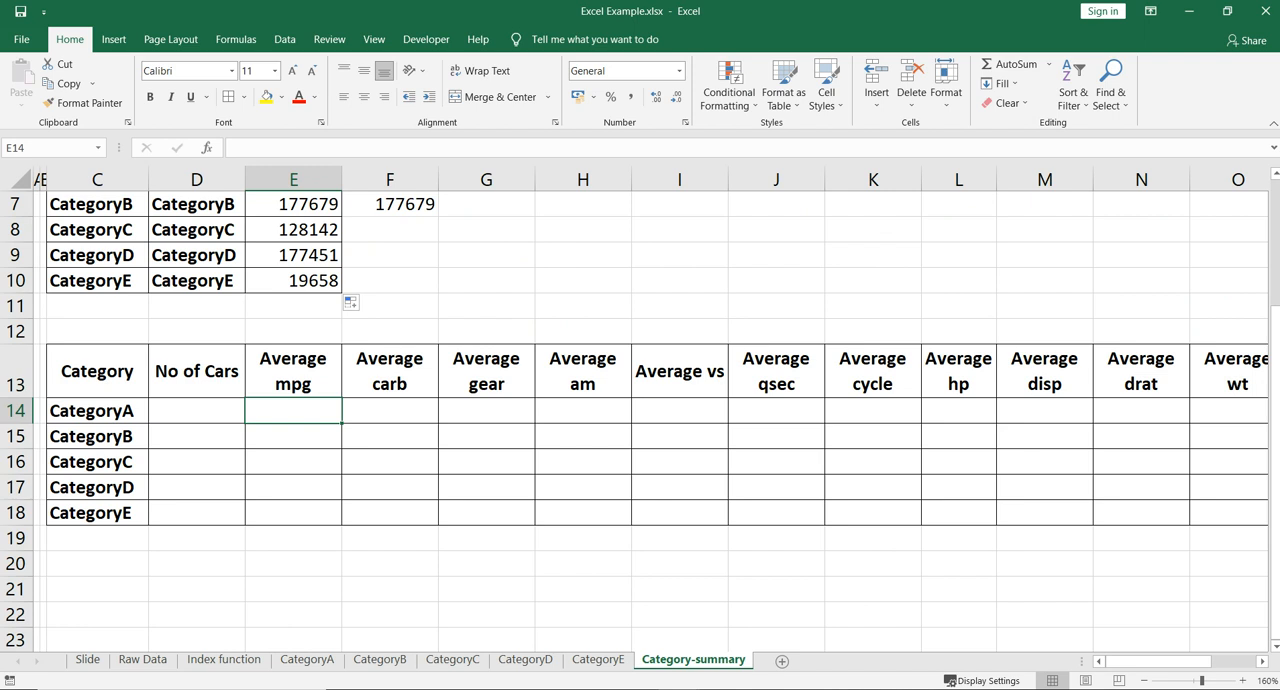
- Enter =COUNTA(INDIRECT(C14&"!A:A")) in cell D14 as the number of cars for CategoryA
left_click(197, 411)
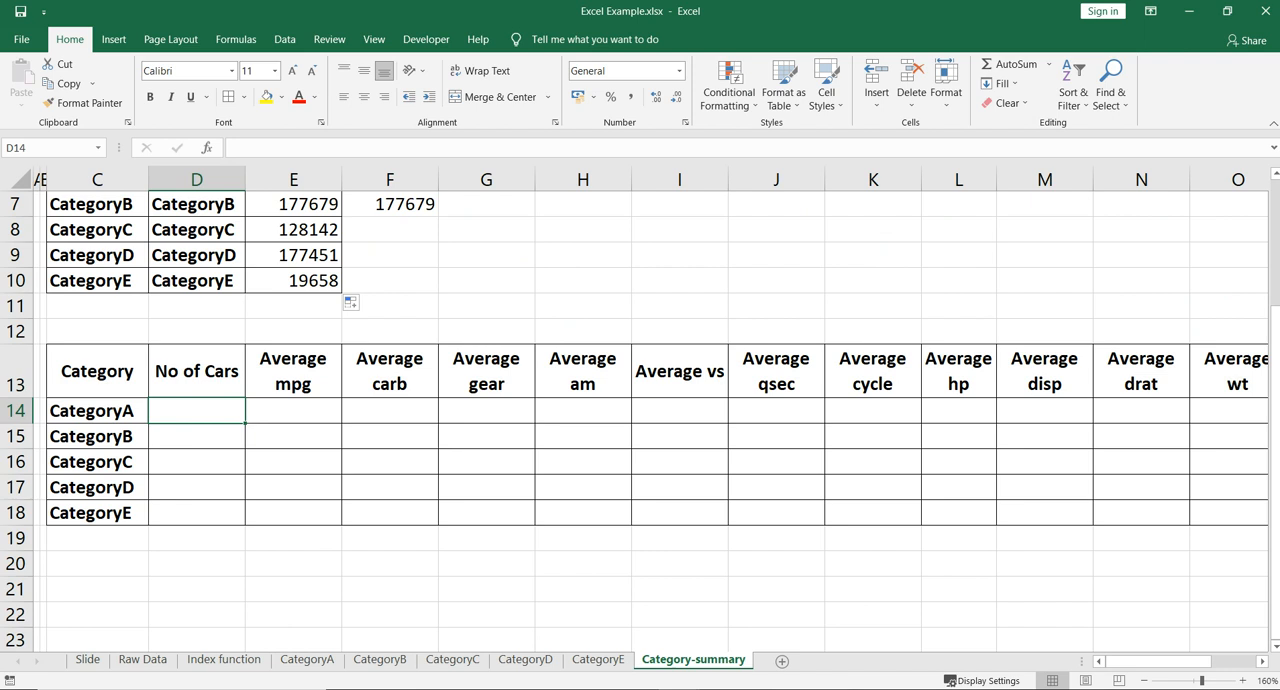
type("=Coun")
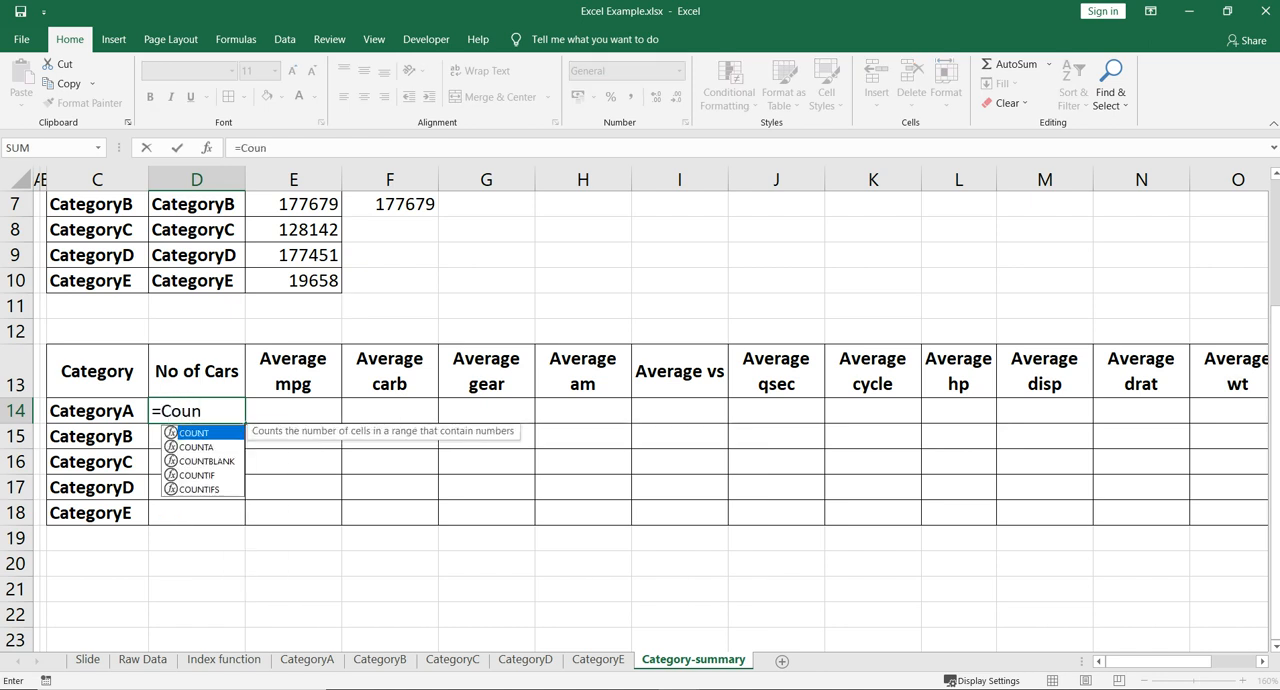
key("Down")
key("Tab")
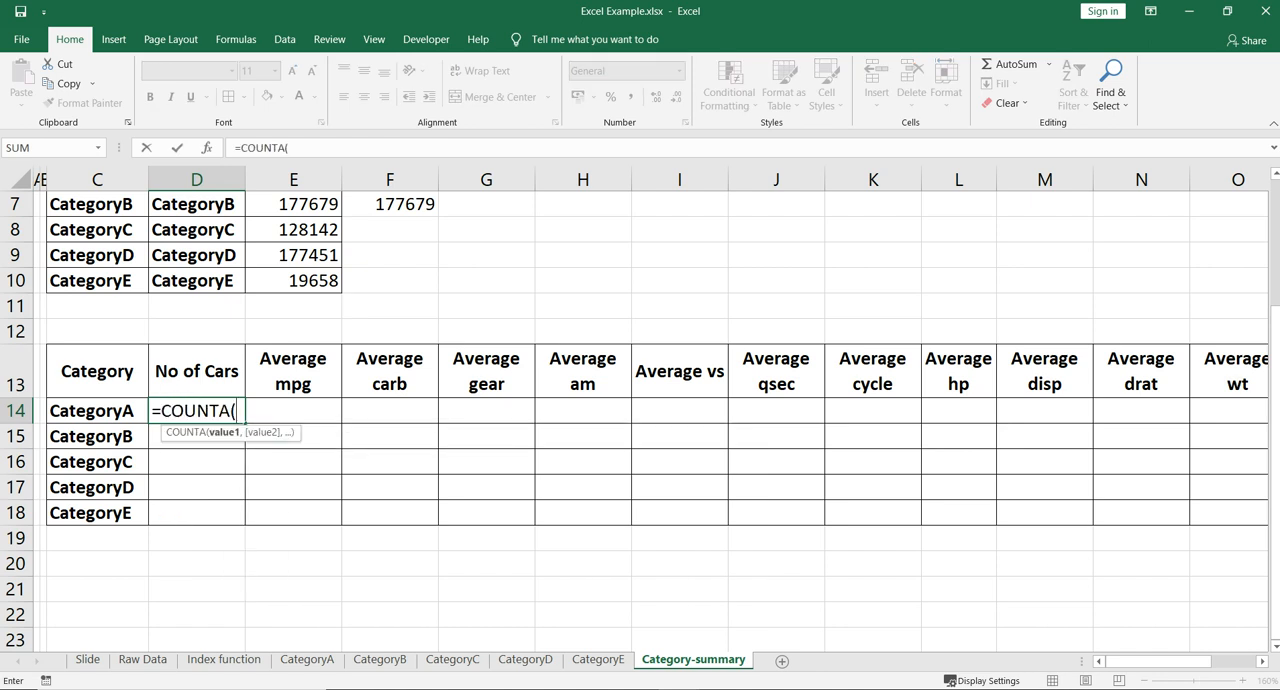
type("in")
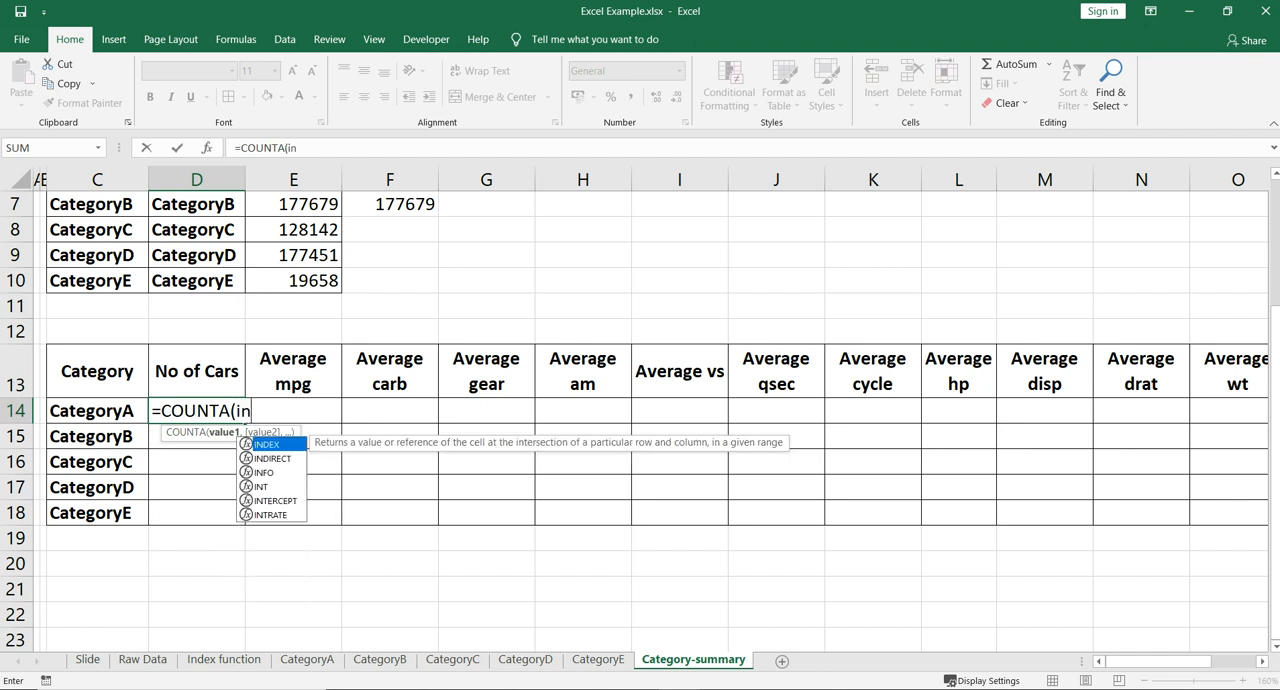
key("Down")
key("Tab")
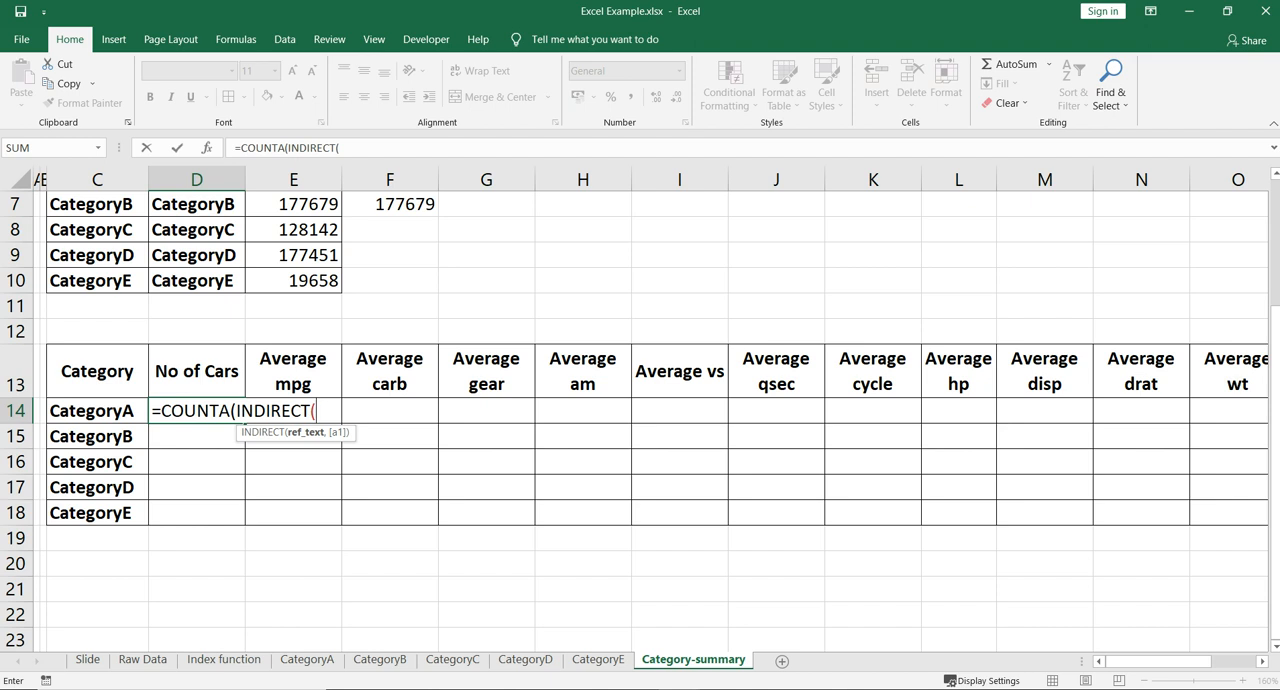
key("Left")
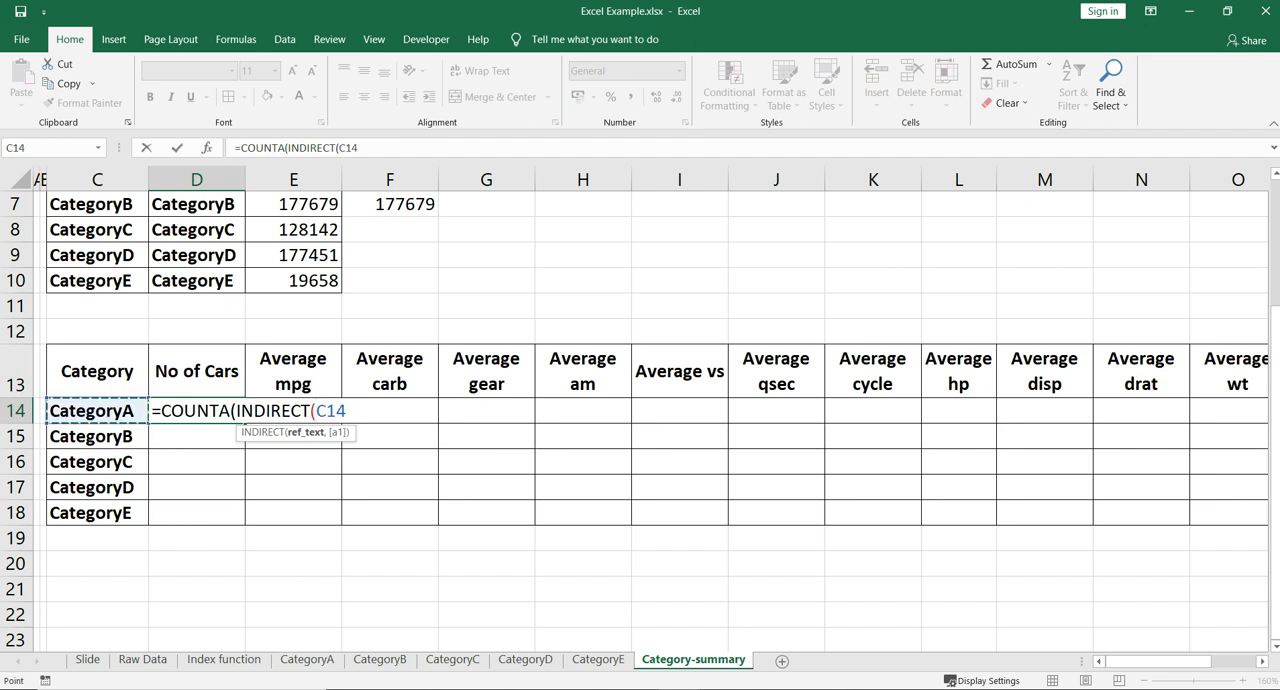
type("&\"!")
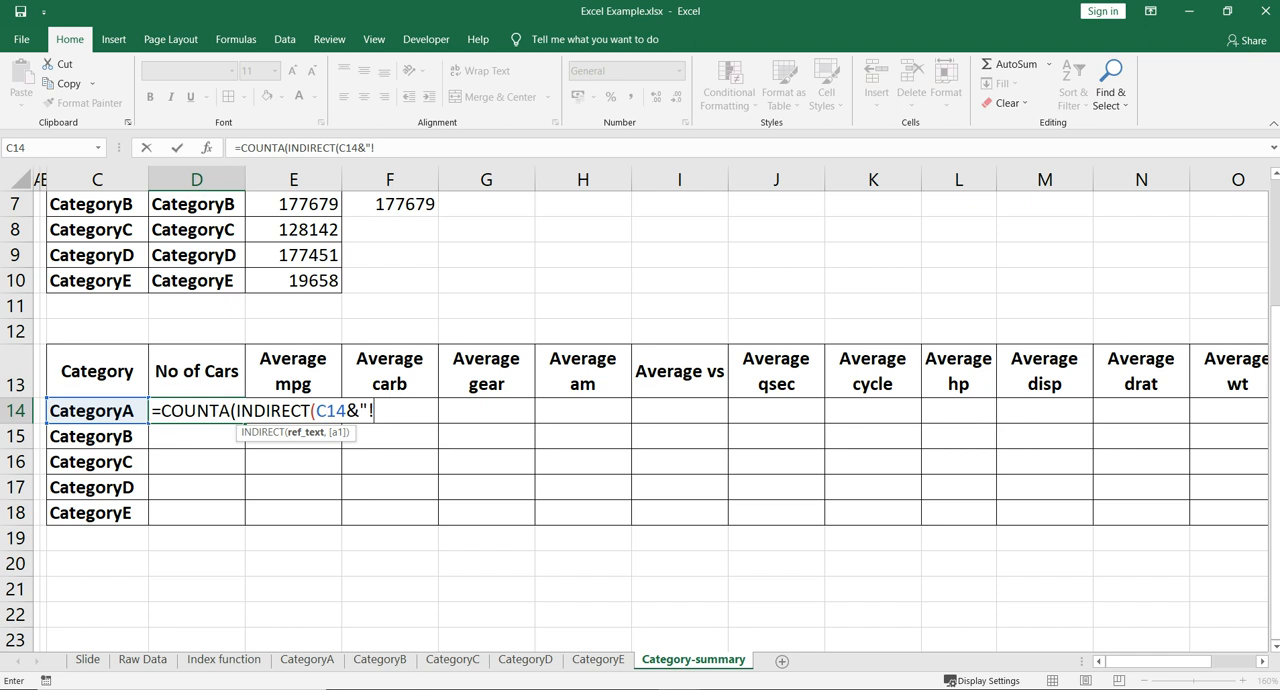
type("A:A\")")
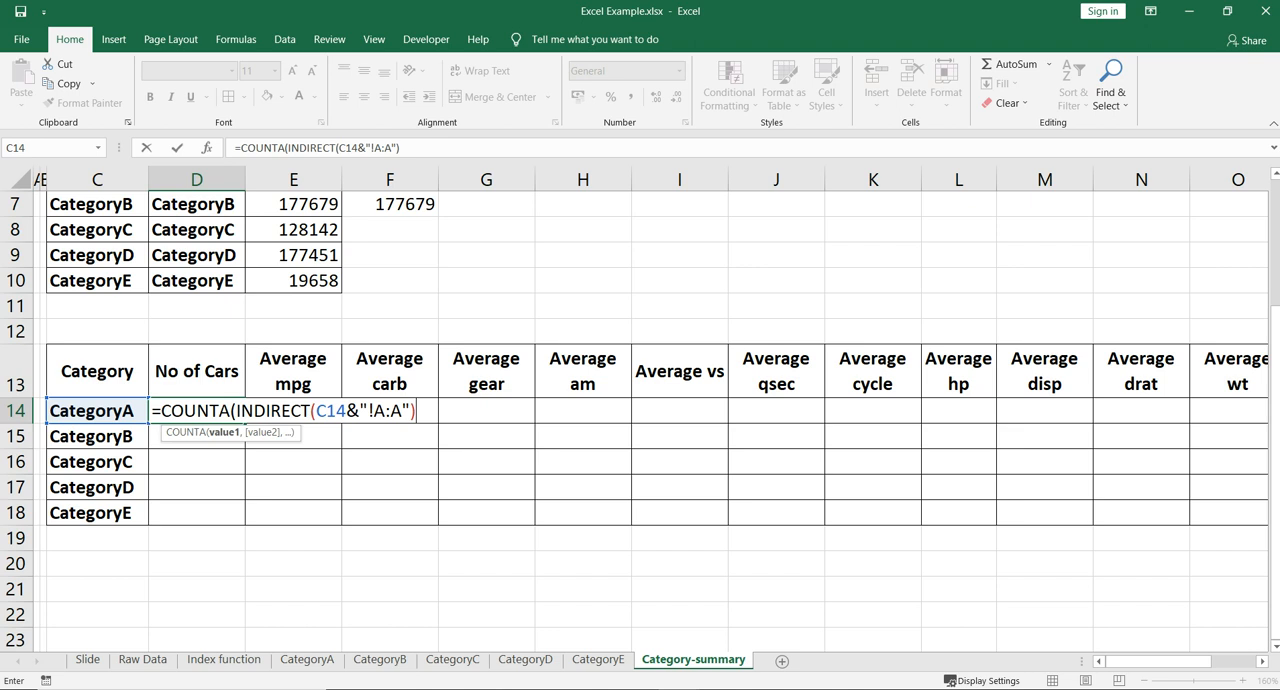
type(")")
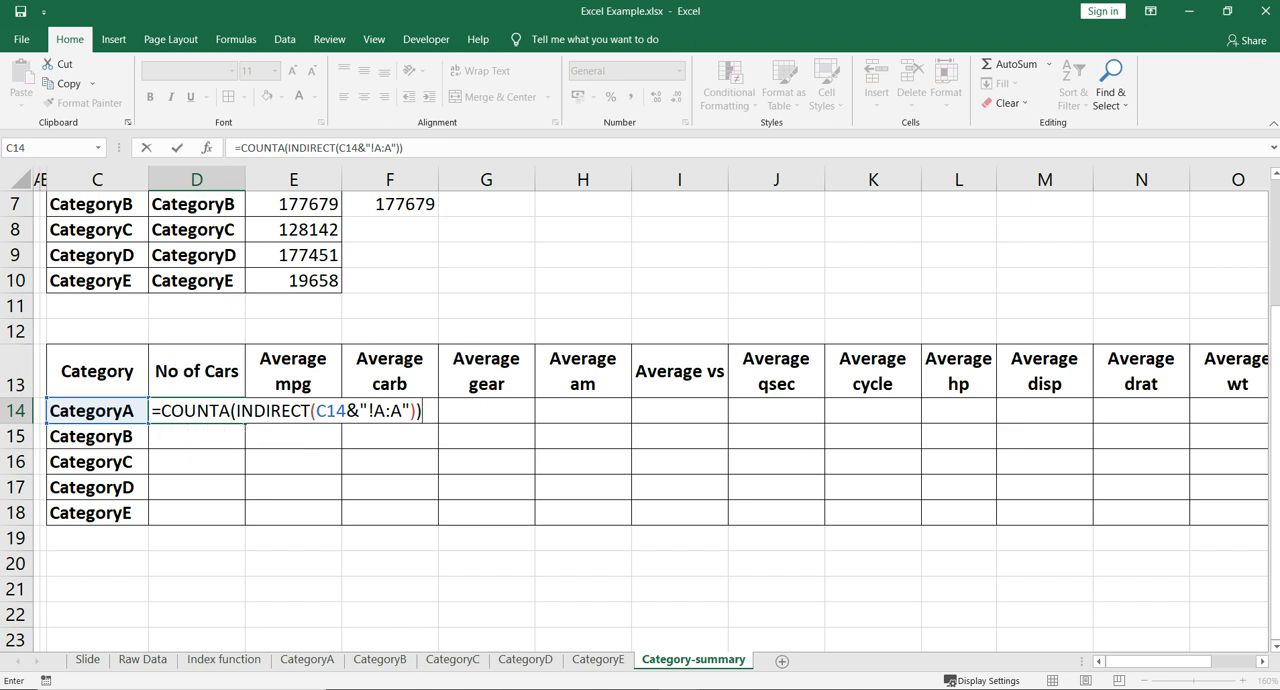
key("Return")
- Compare the CategoryA car count in D14 with the car names in A2:A9 on the CategoryA sheet
left_click(97, 411)
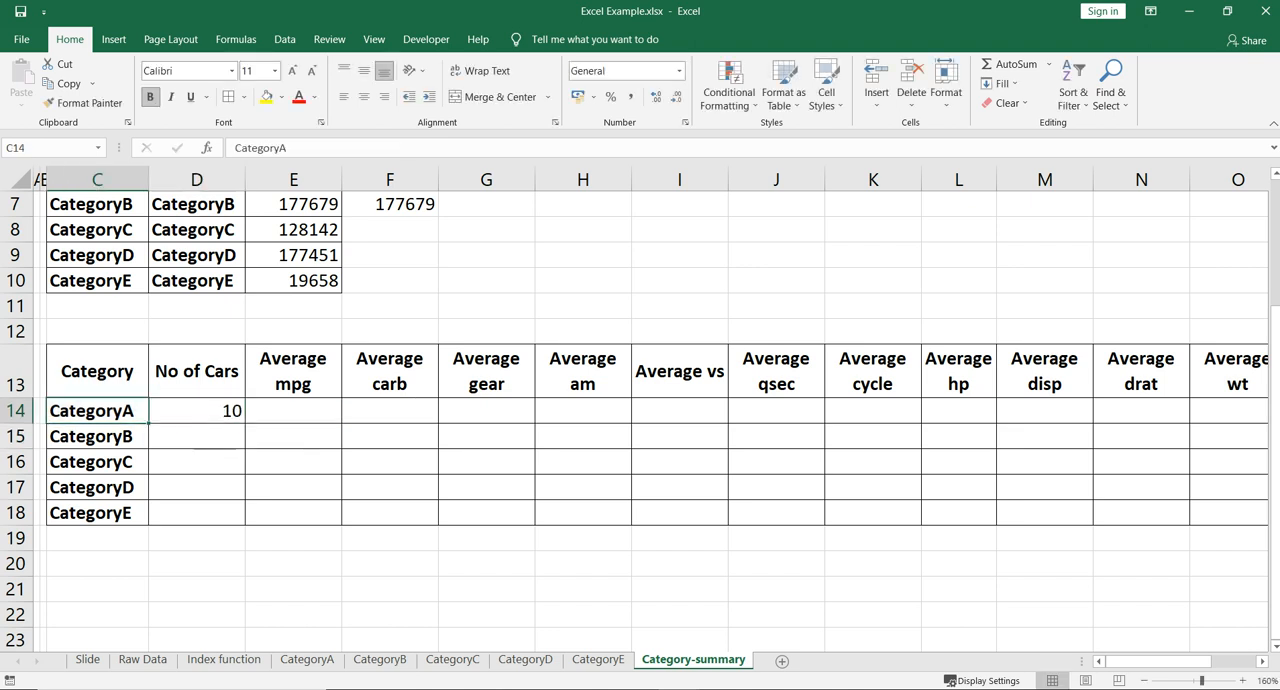
left_click(197, 411)
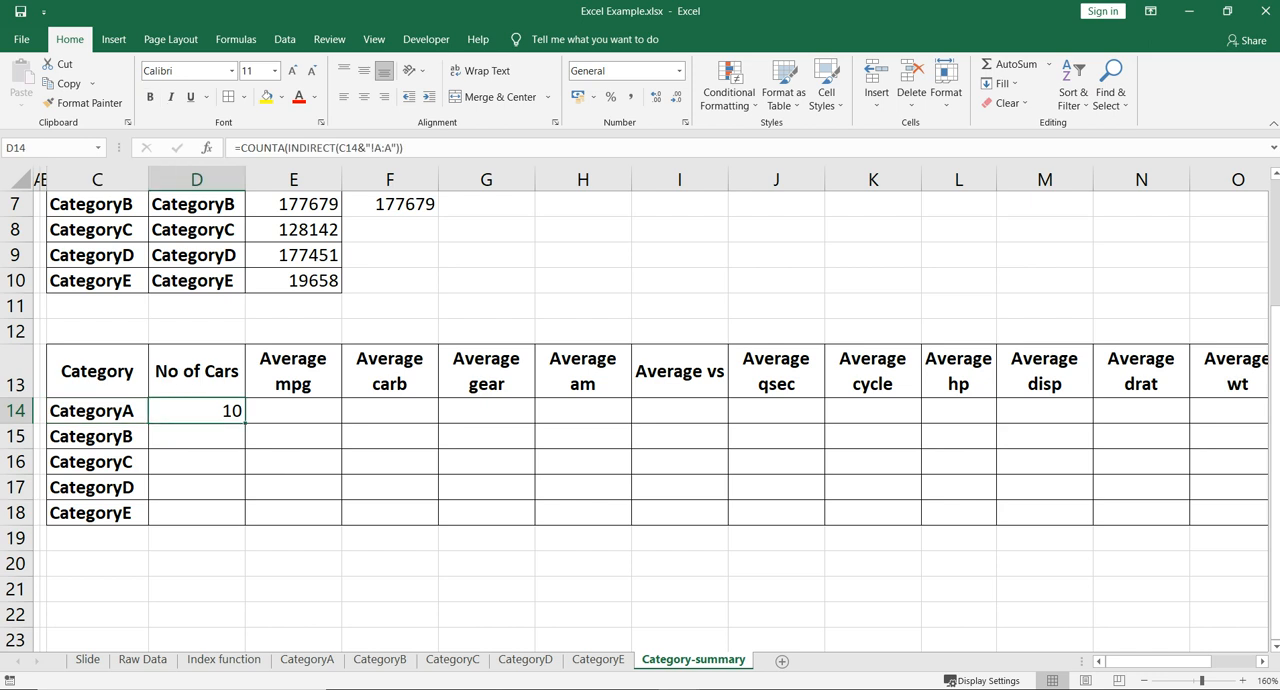
left_click(307, 659)
left_click_drag(178, 227, 178, 396)
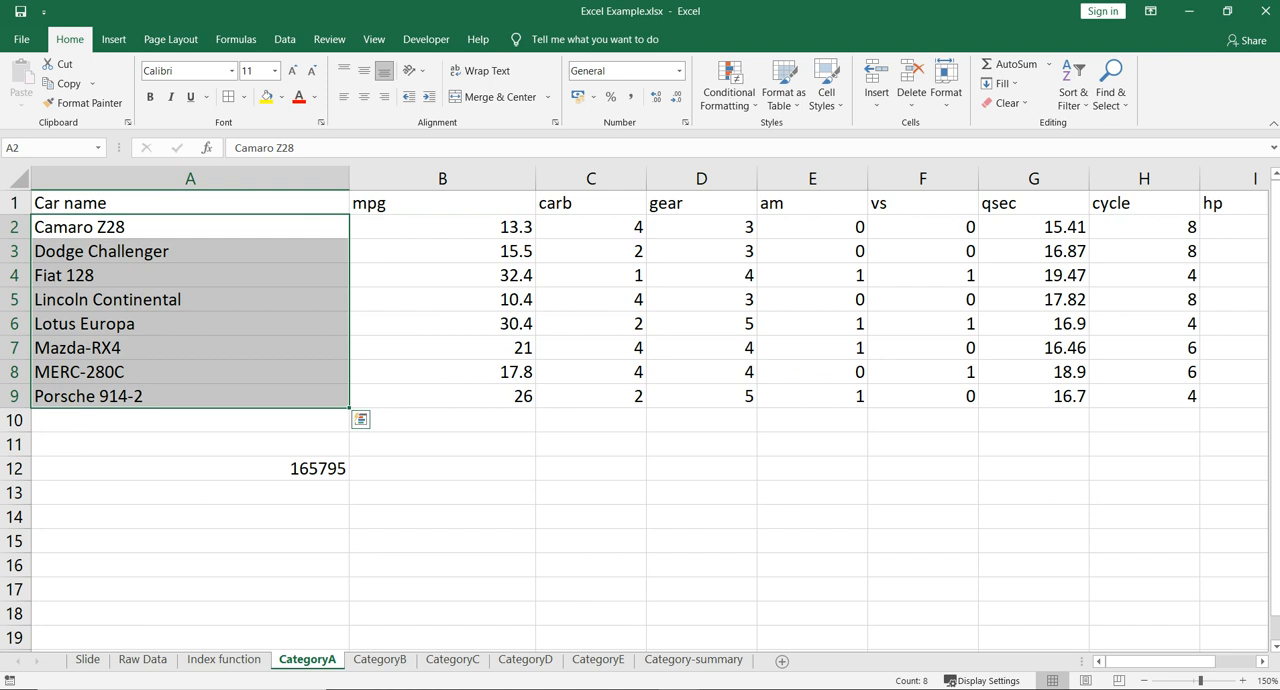
left_click_drag(178, 227, 178, 396)
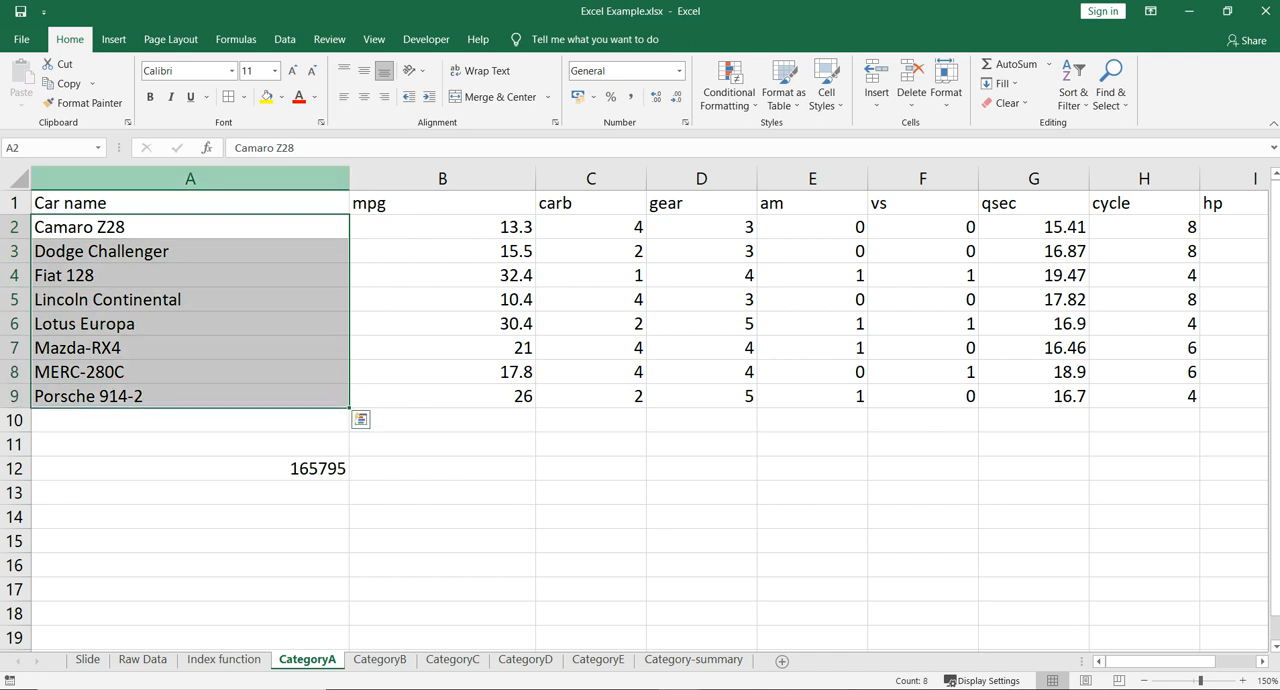
left_click(15, 203)
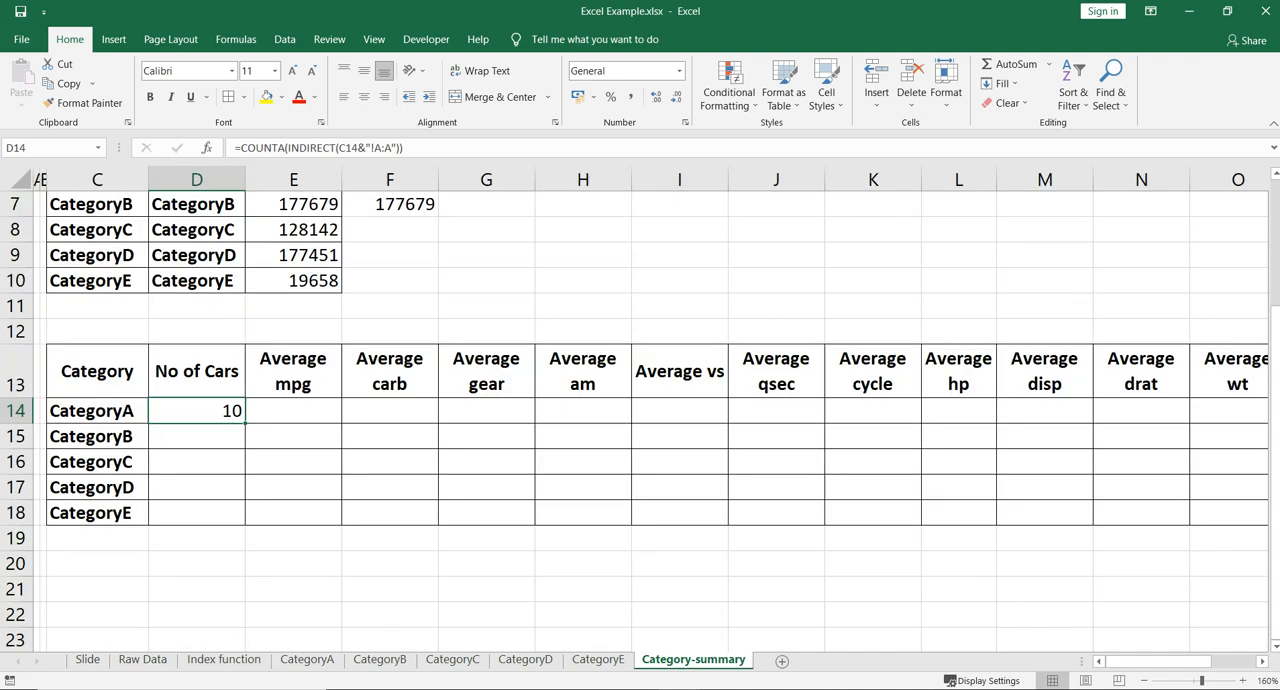
- Examine the non-car entries in column A of the CategoryA sheet: the header in row 1 and the profit sum in A12
left_click(293, 255)
scroll(293, 255, "up", 2)
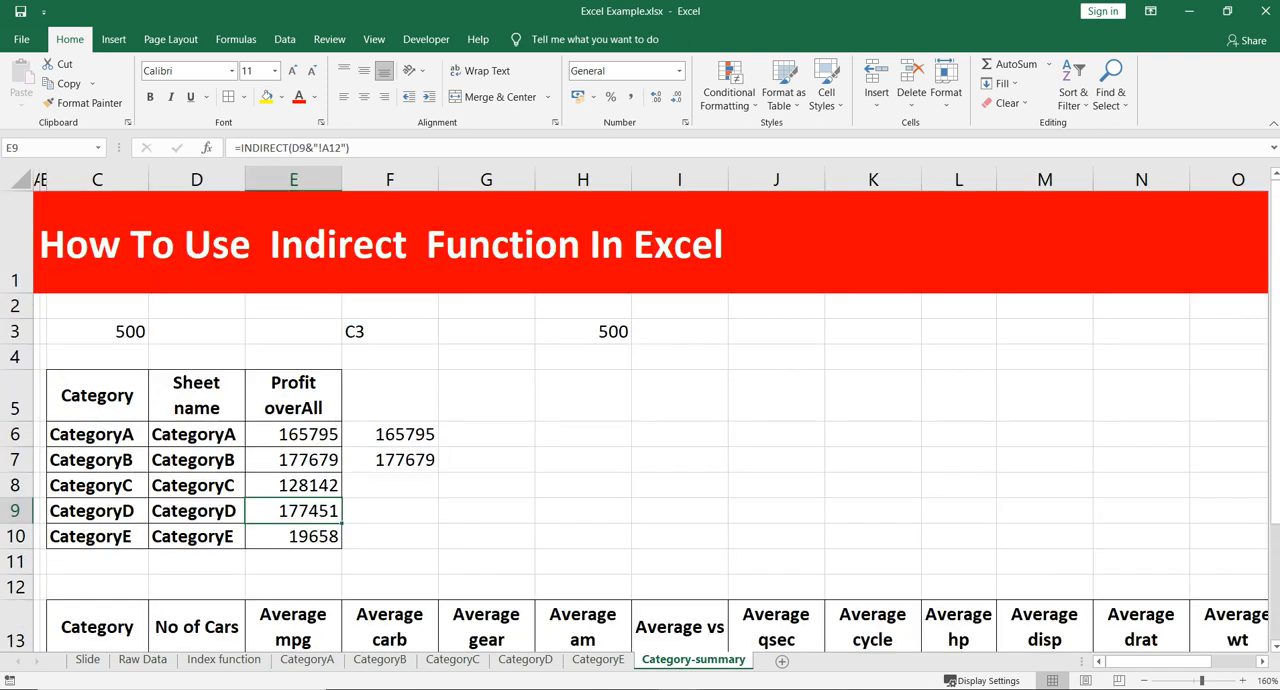
left_click(307, 660)
left_click(190, 469)
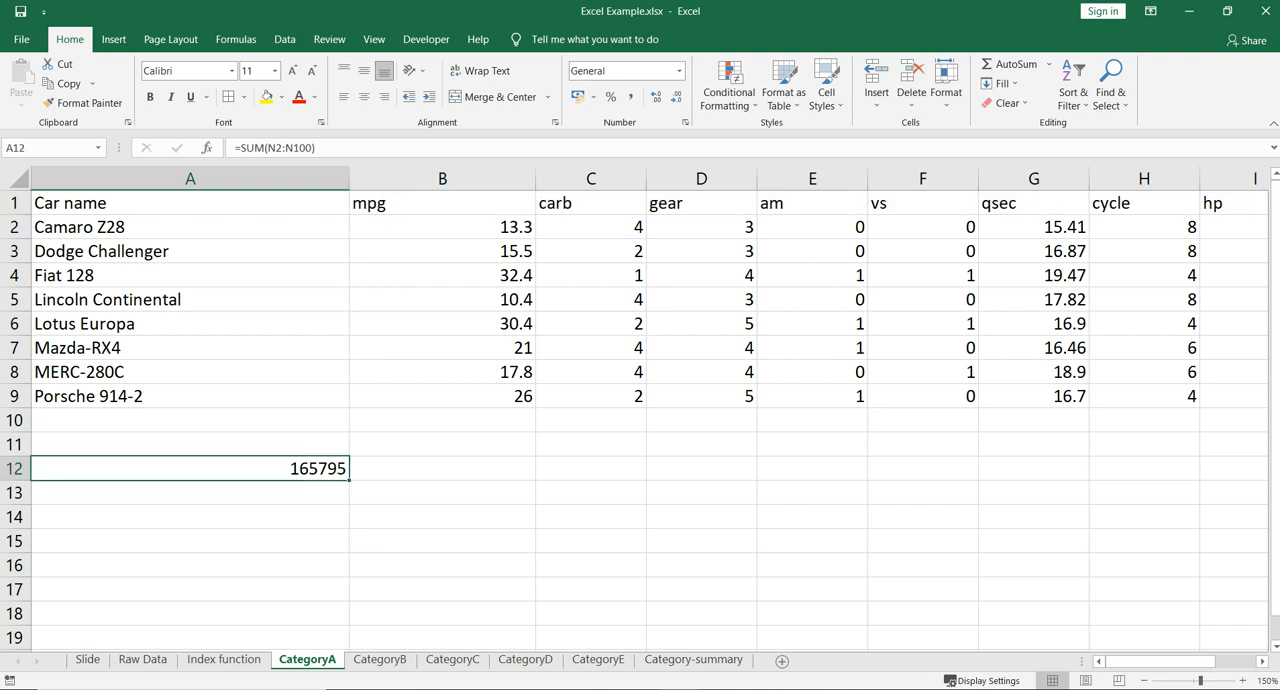
left_click(190, 179)
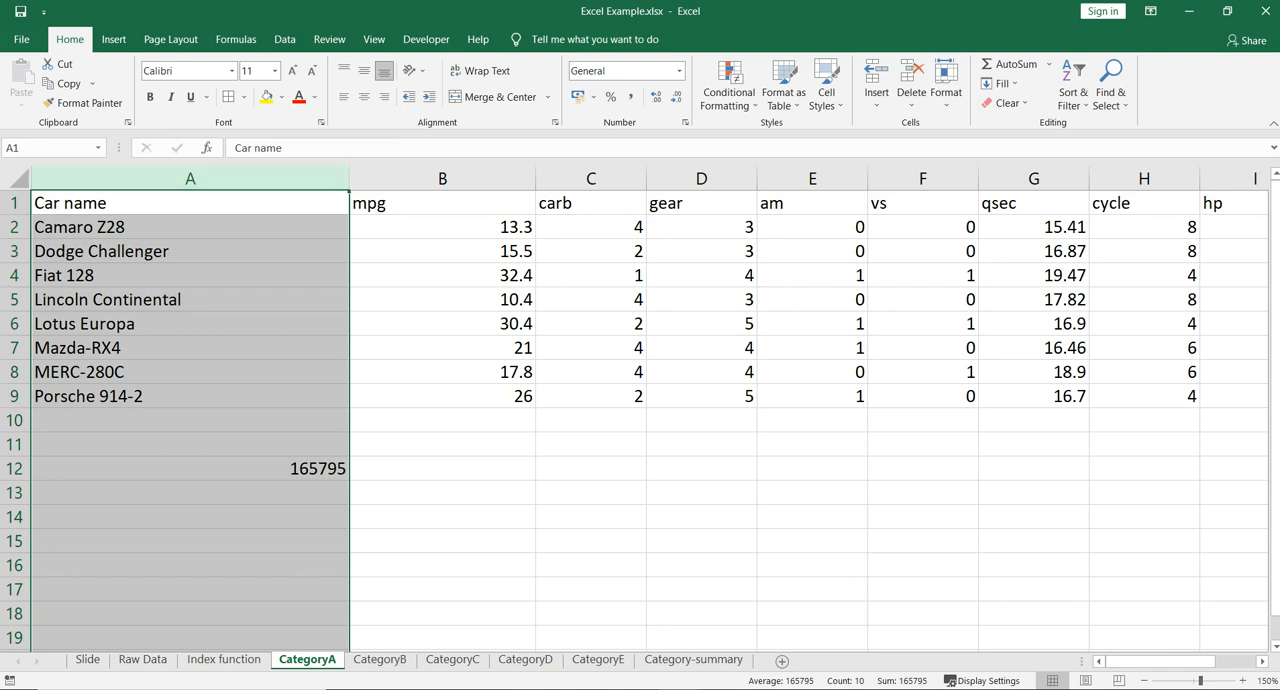
left_click(15, 203)
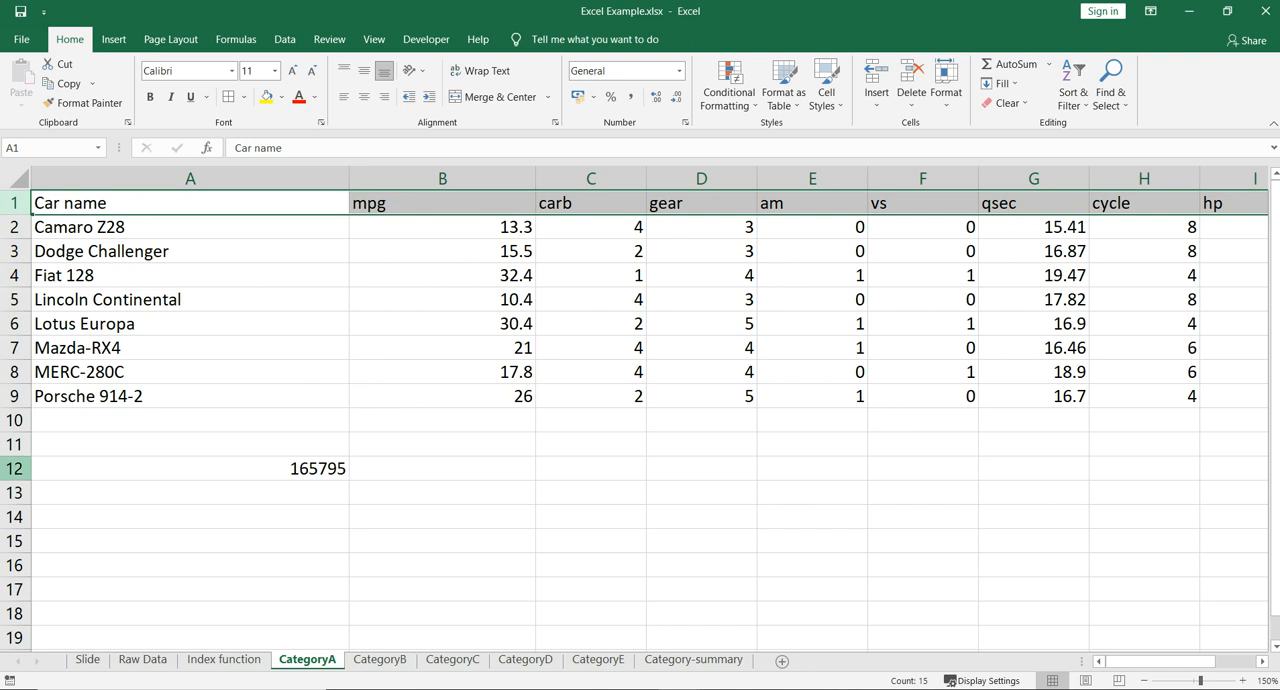
left_click(15, 469, "ctrl")
left_click(190, 469)
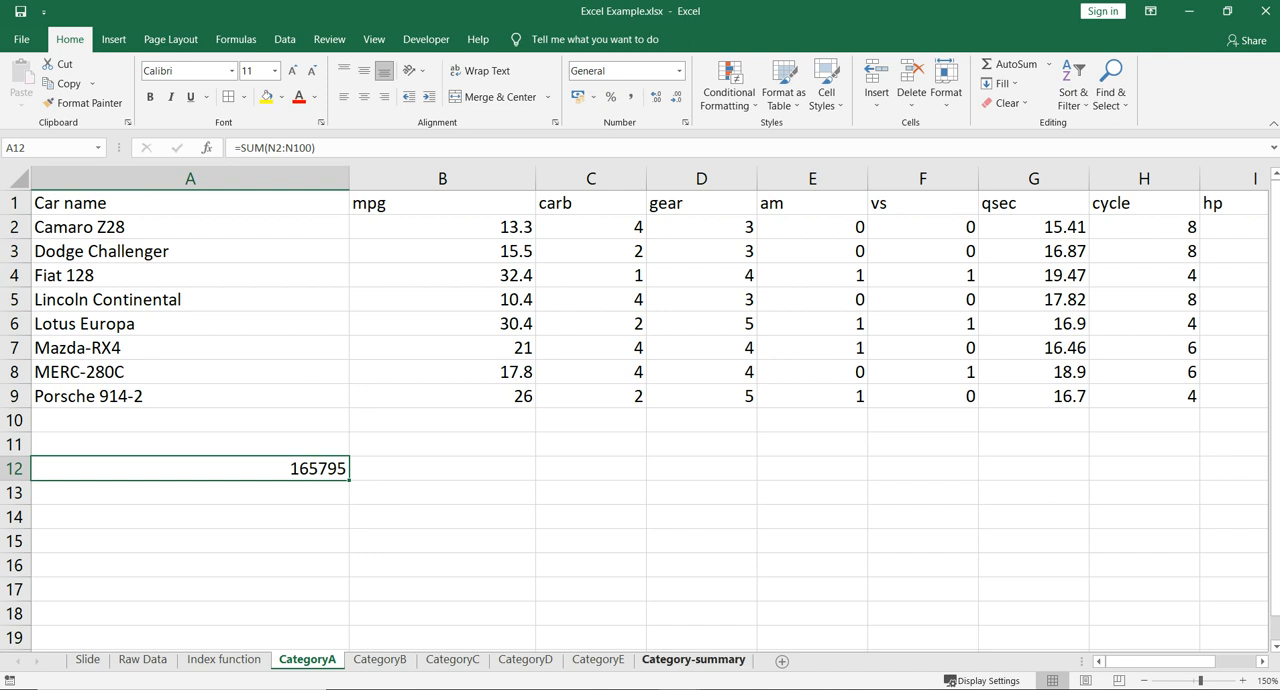
- Append -2 to the COUNTA formula in D14 of Category-summary and fill it down to D18
left_click(693, 659)
scroll(640, 420, "down", 2)
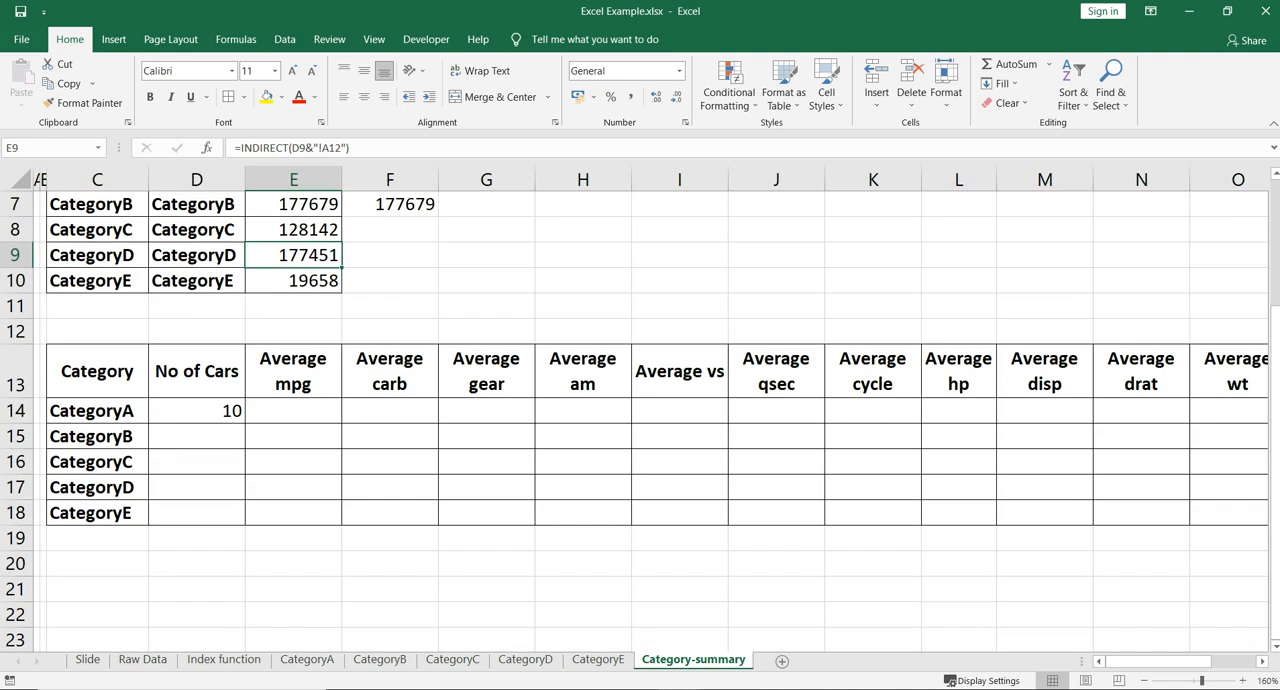
left_click(197, 411)
key("F2")
type("-2")
key("Return")
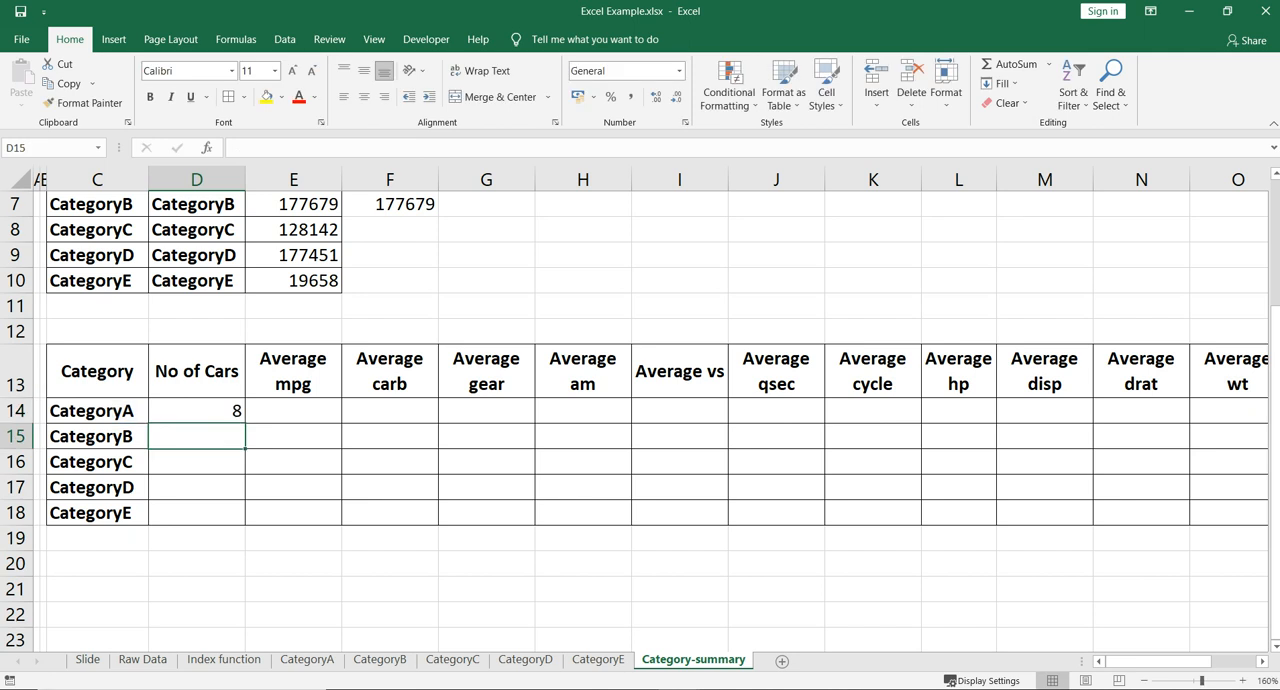
left_click(197, 411)
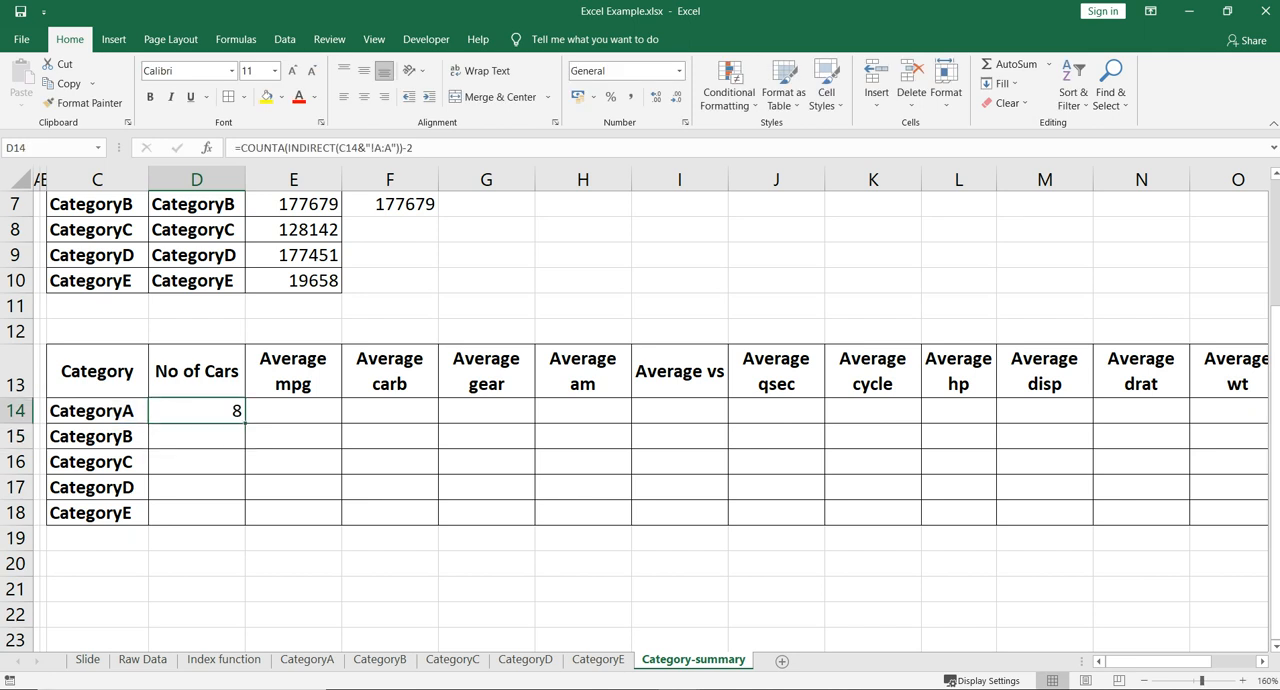
left_click_drag(245, 423, 242, 520)
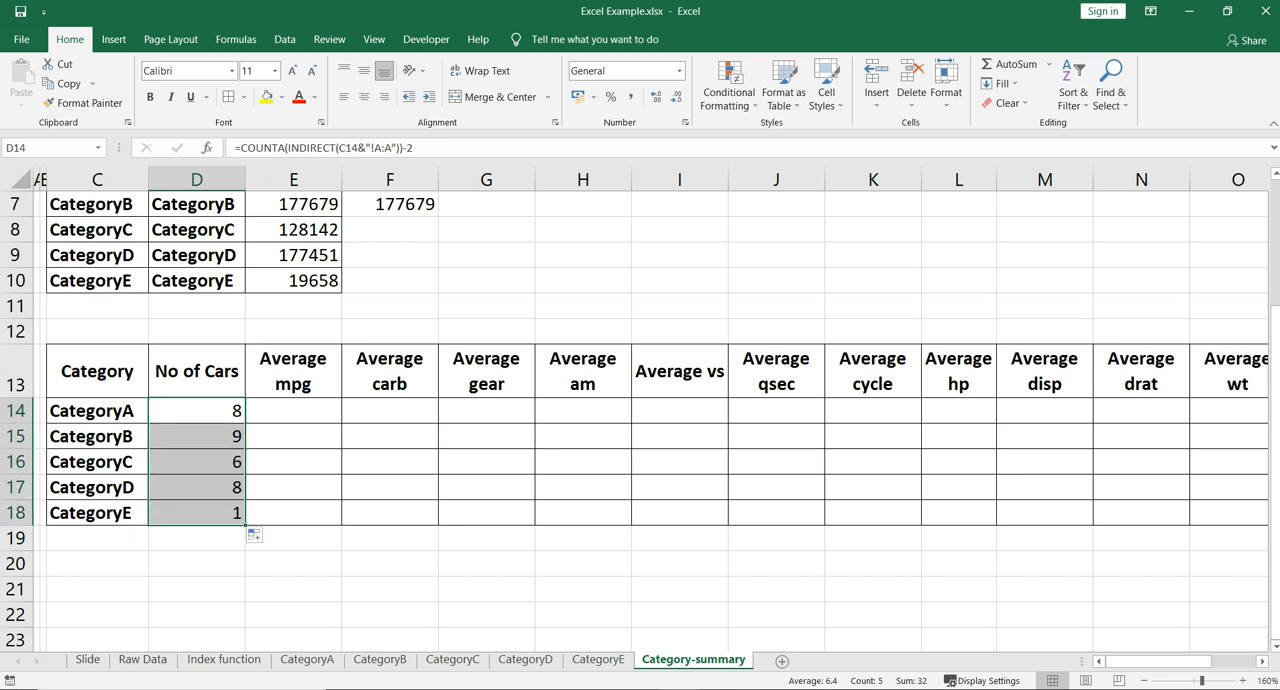
- Check the filled No of Cars formulas in D15:D17 against the category names in C15:C17
left_click(97, 437)
left_click(197, 437)
left_click(56, 436)
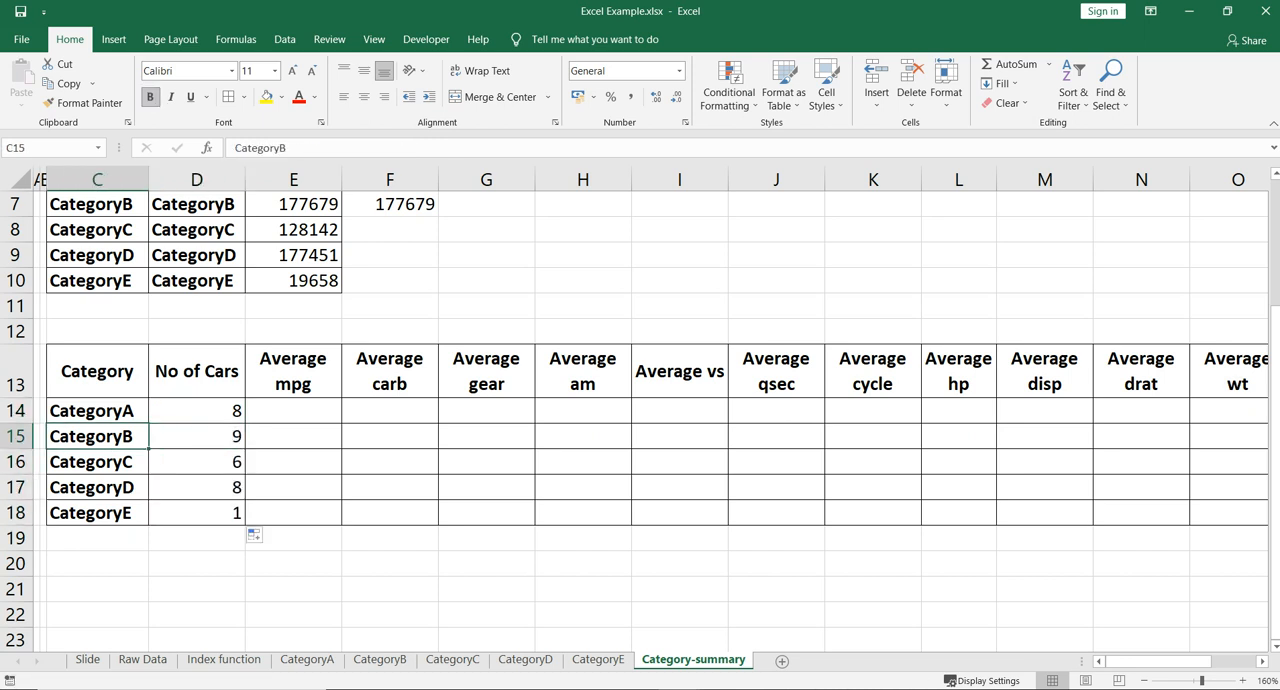
left_click(197, 462)
left_click(97, 462)
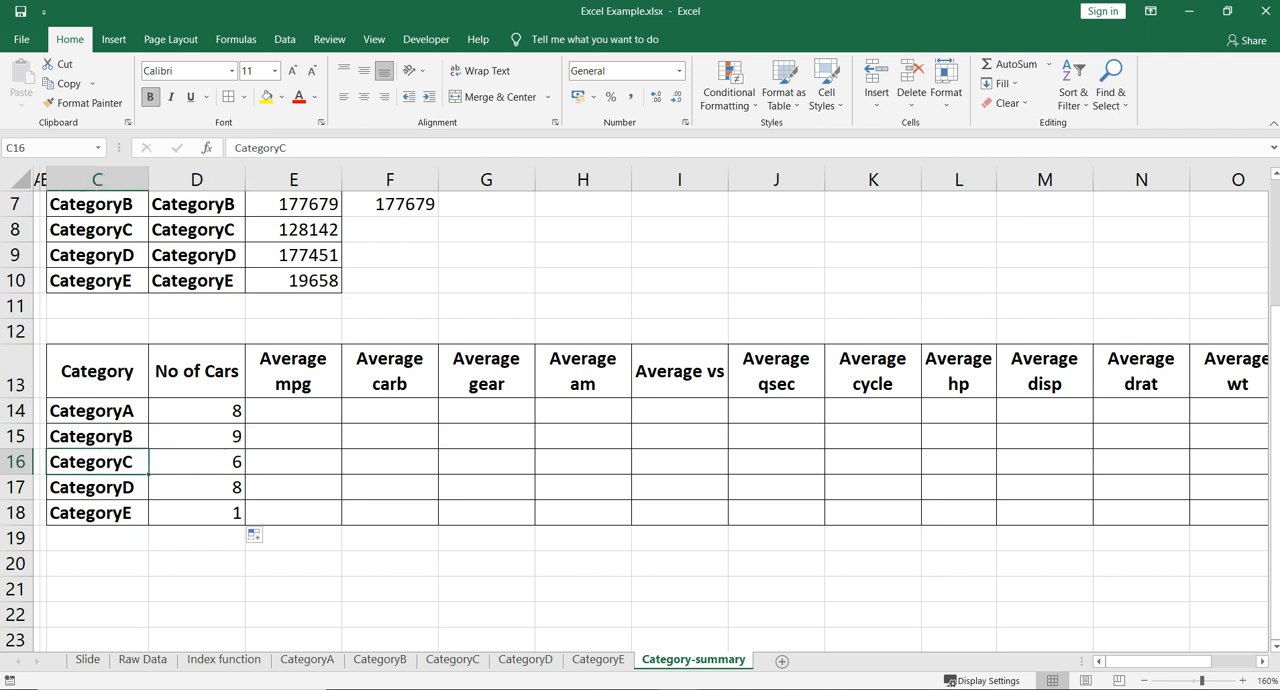
left_click(197, 487)
left_click(97, 487)
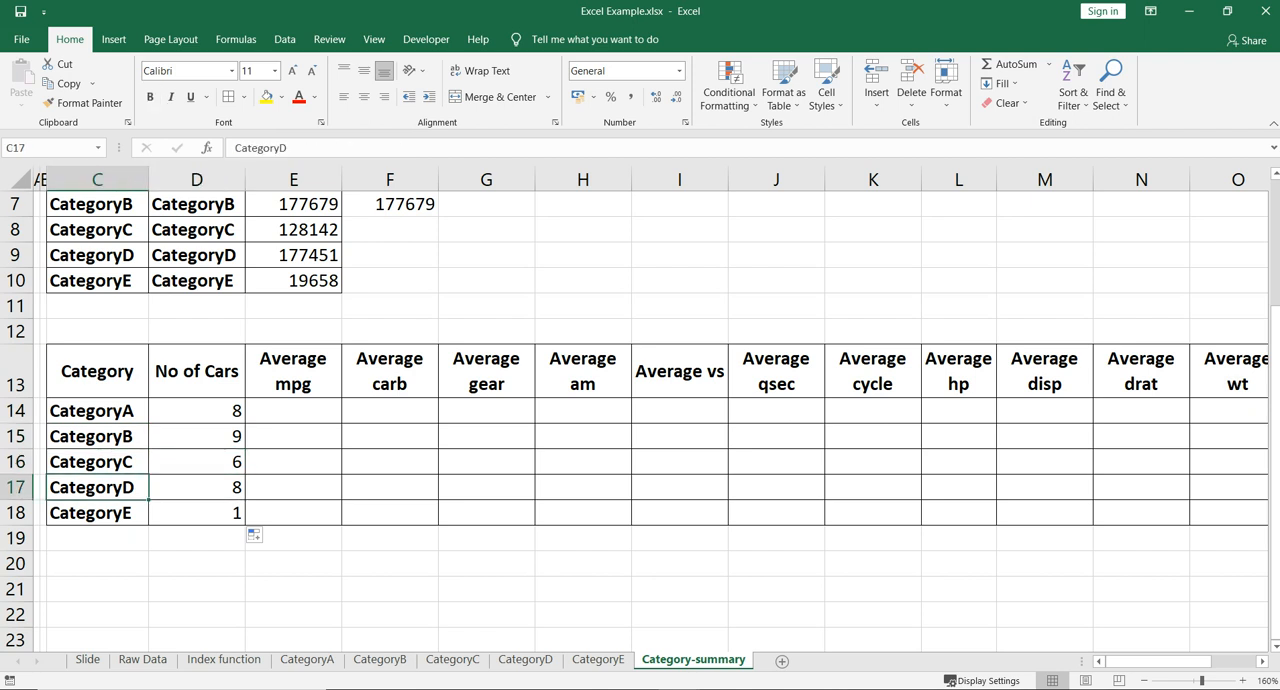
left_click(97, 462)
left_click(97, 487)
left_click(97, 462)
left_click(197, 462)
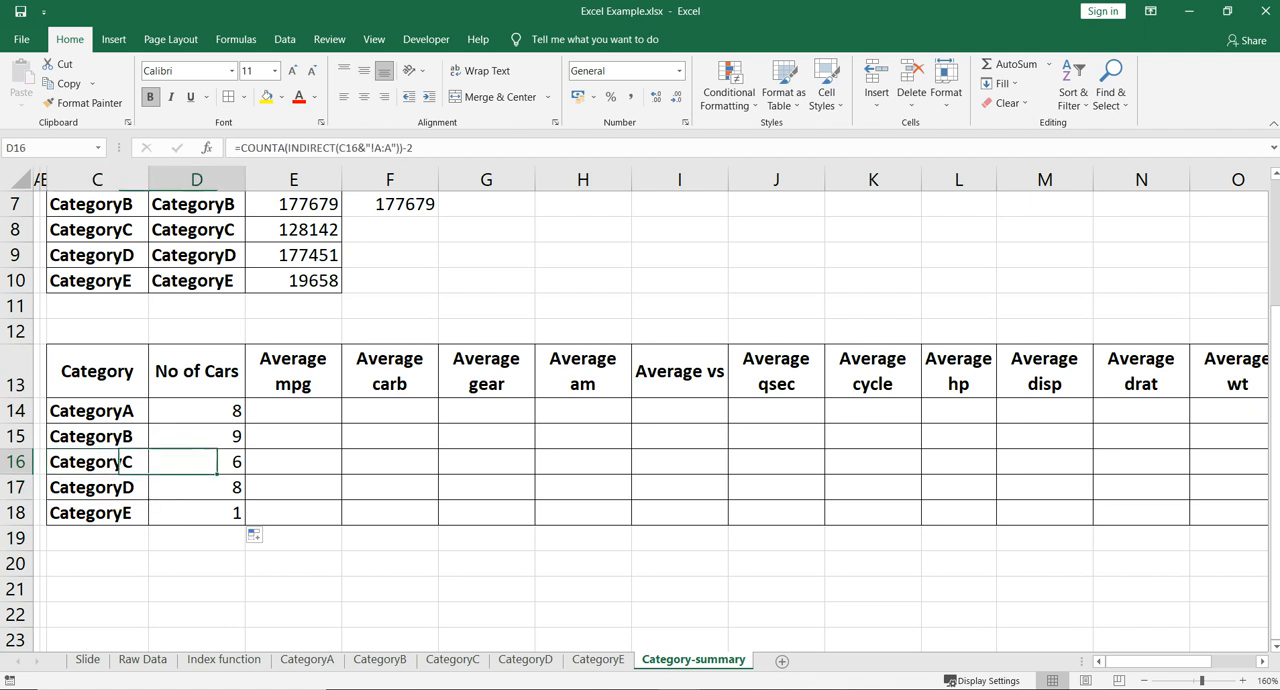
left_click(97, 462)
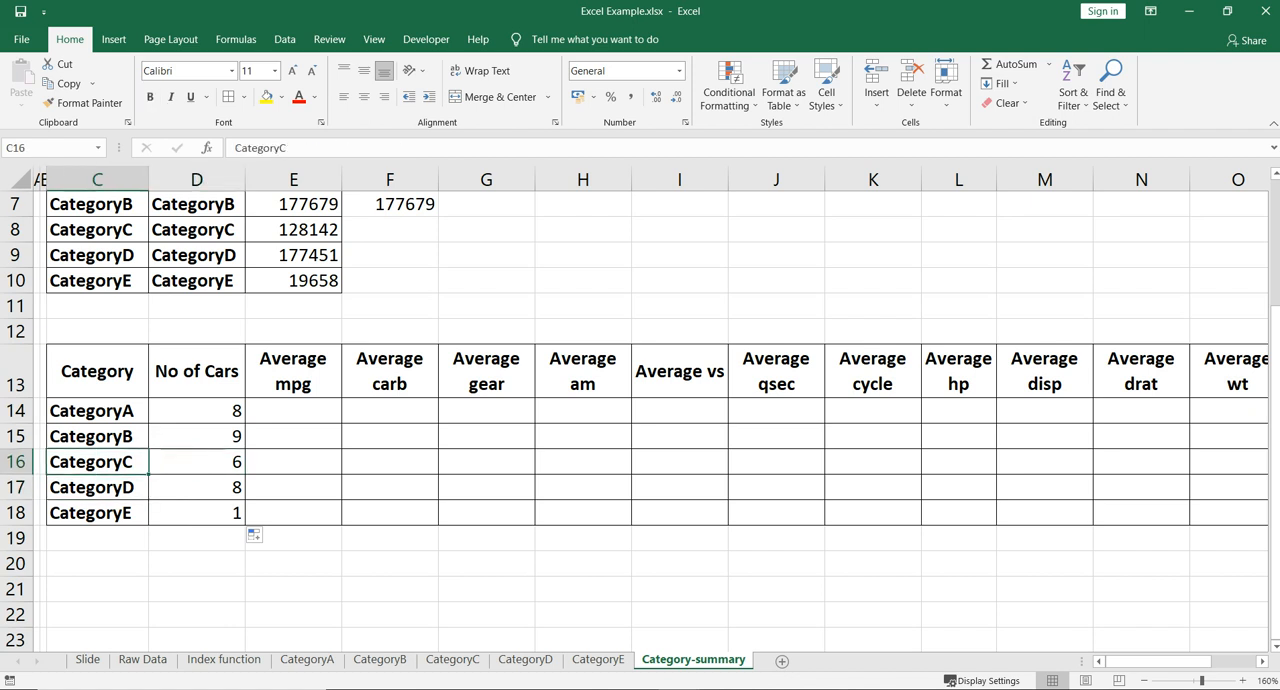
left_click(197, 487)
left_click(97, 487)
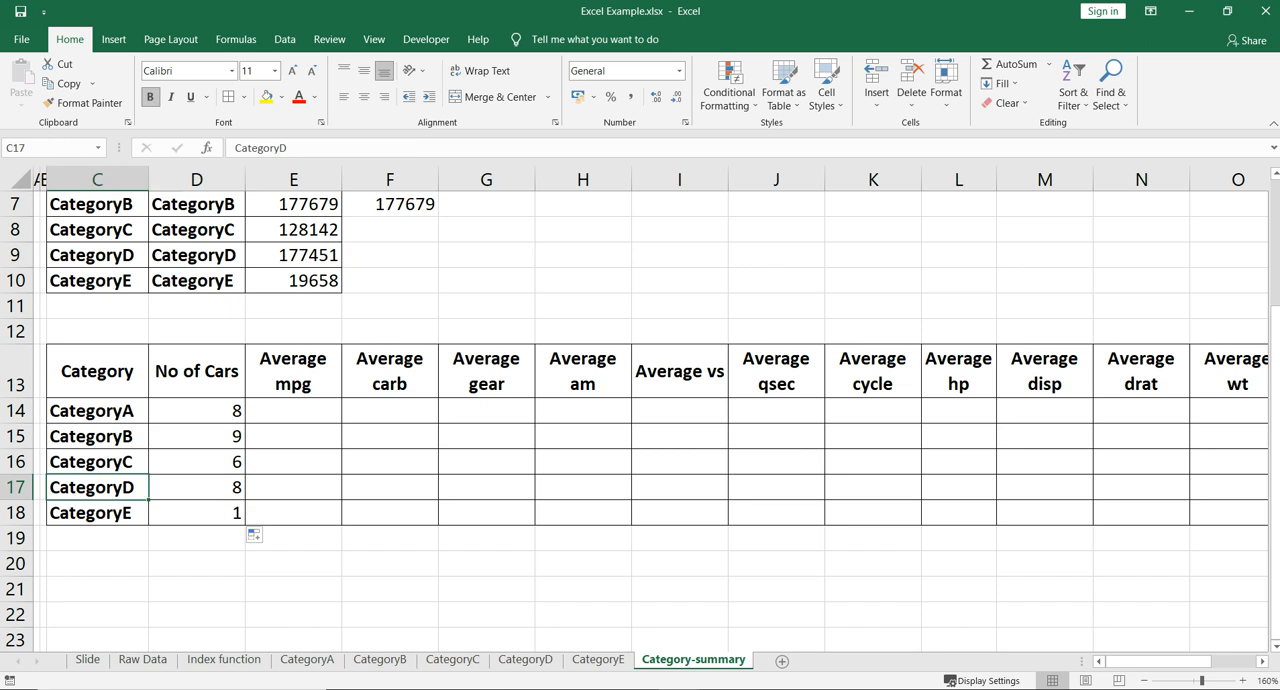
- Verify the CategoryC car count by selecting the car names in A2:A7 on the CategoryC sheet
left_click(452, 659)
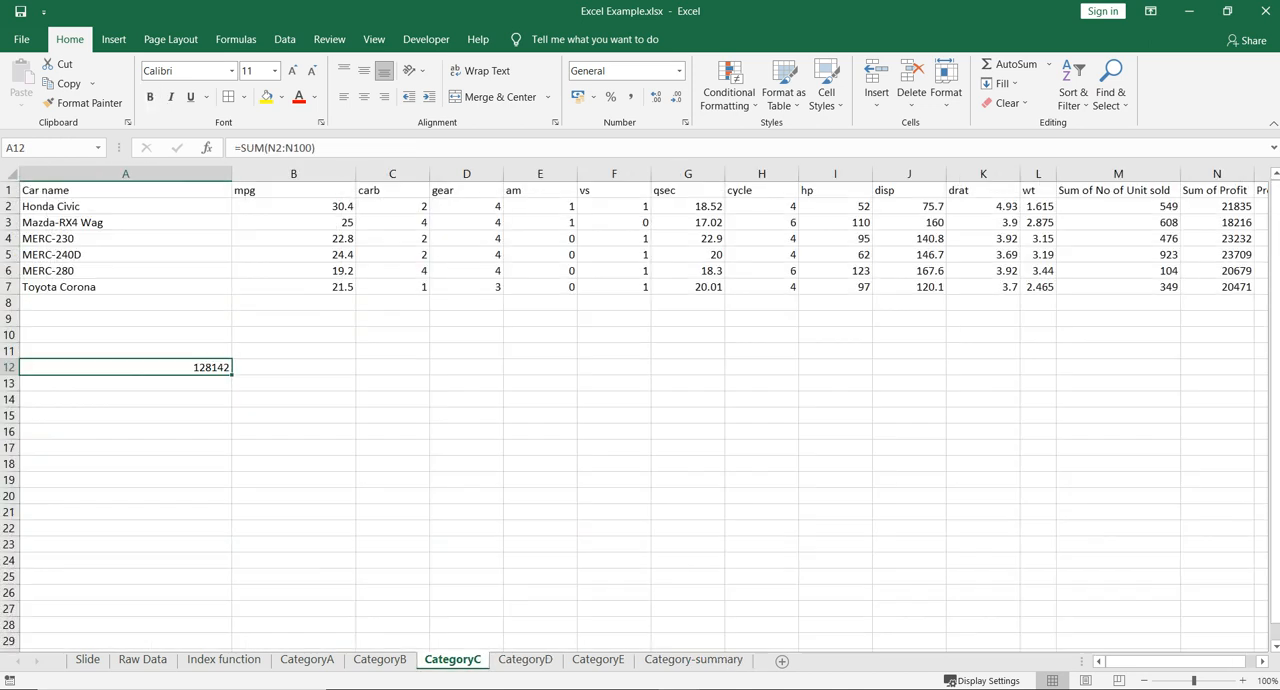
left_click(1243, 681)
left_click(1243, 681)
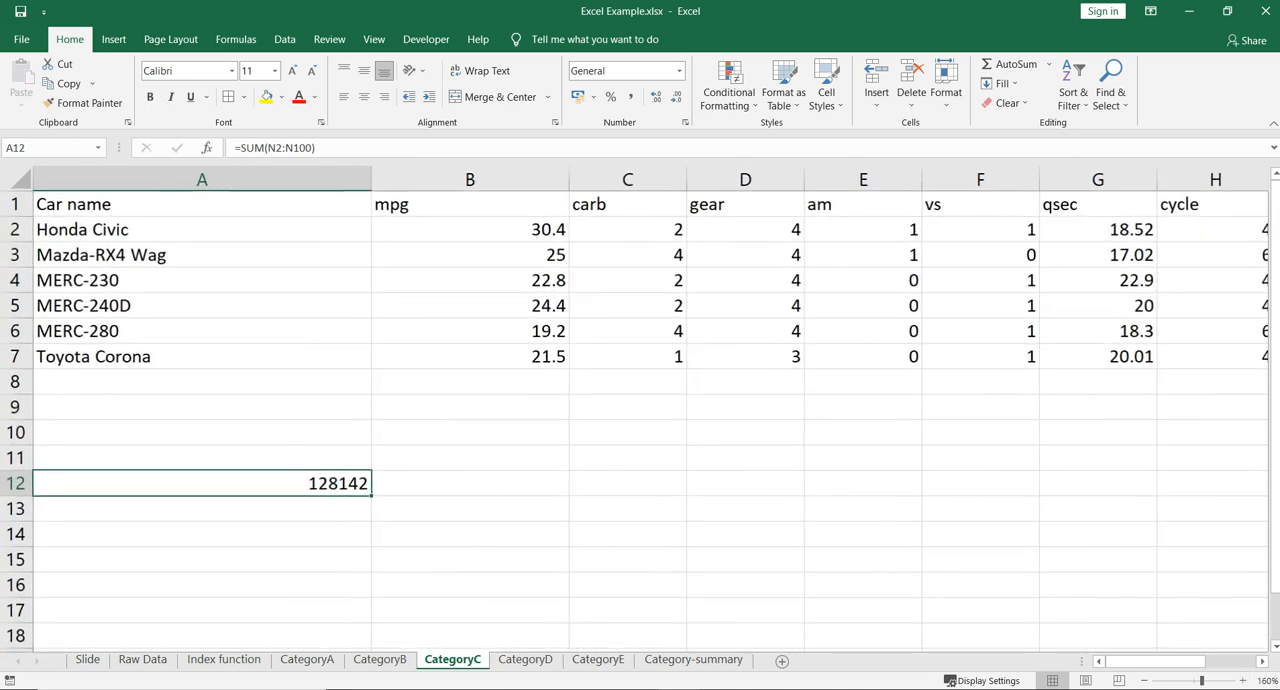
left_click(202, 230)
left_click_drag(202, 230, 202, 357)
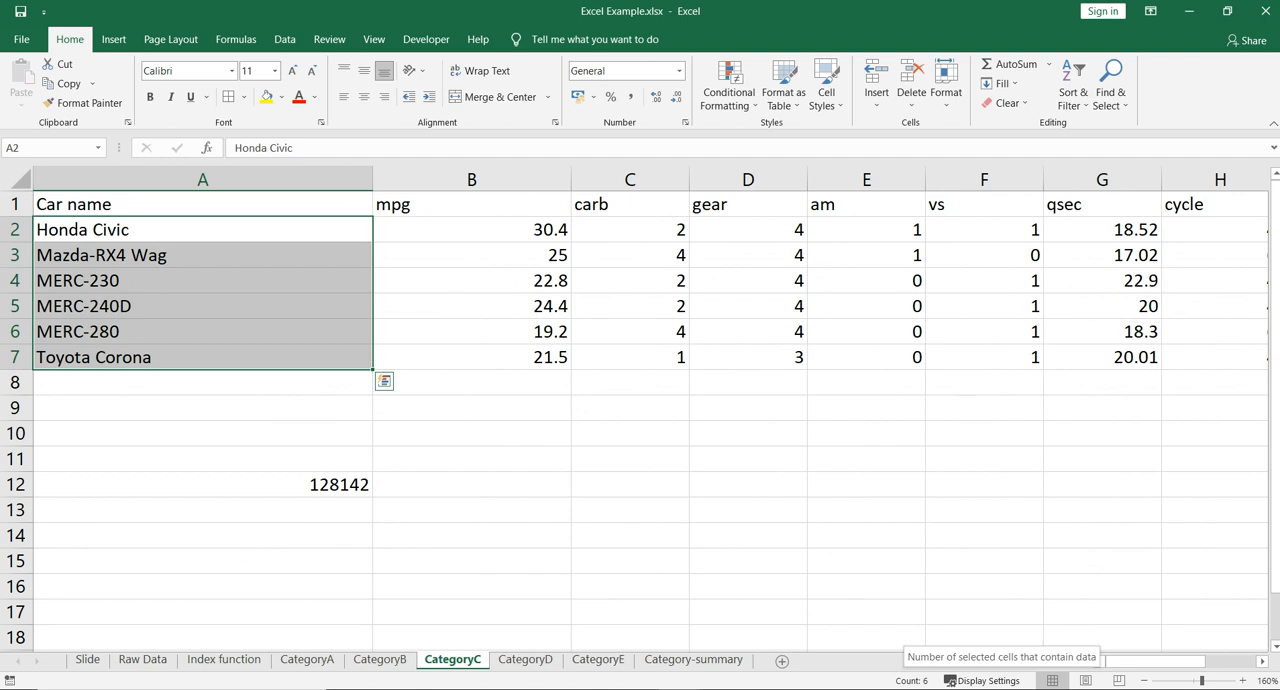
- Verify the CategoryD car count by selecting A2:A9 on the CategoryD sheet, and return to Category-summary
left_click(525, 659)
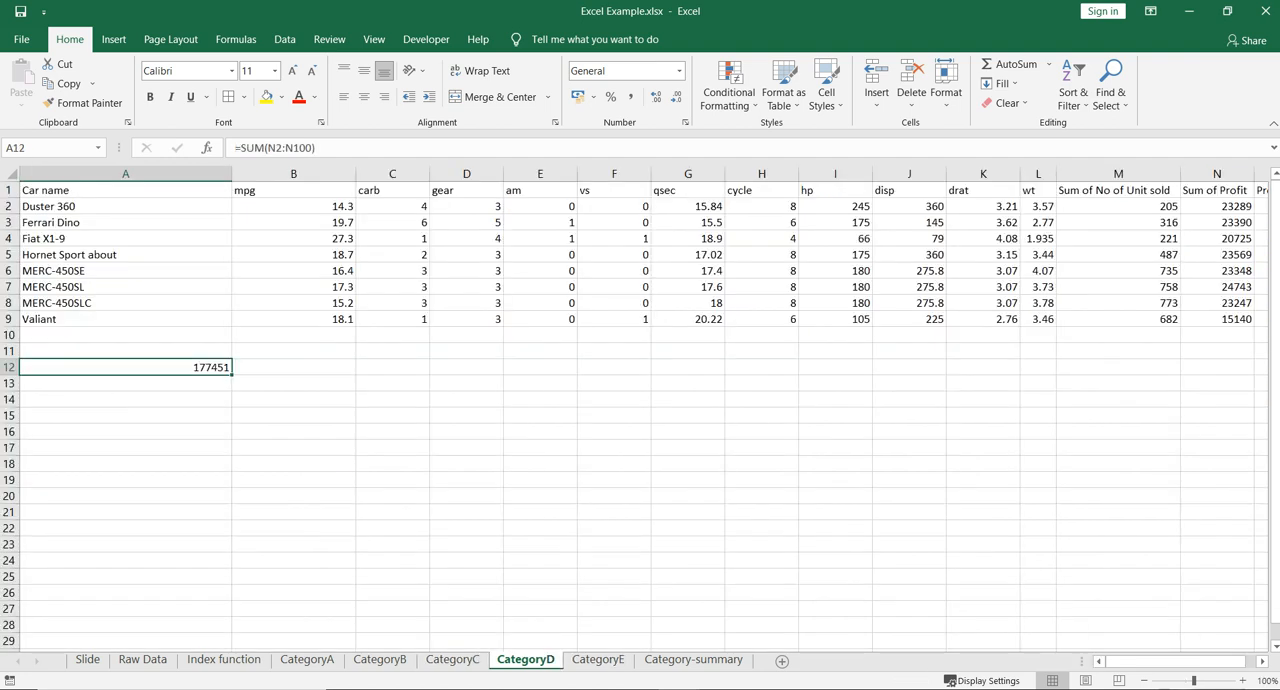
left_click(1243, 681)
left_click(1243, 681)
left_click(1243, 681)
left_click(1243, 681)
left_click(1243, 681)
left_click(1243, 681)
left_click(1243, 681)
left_click_drag(215, 235, 215, 428)
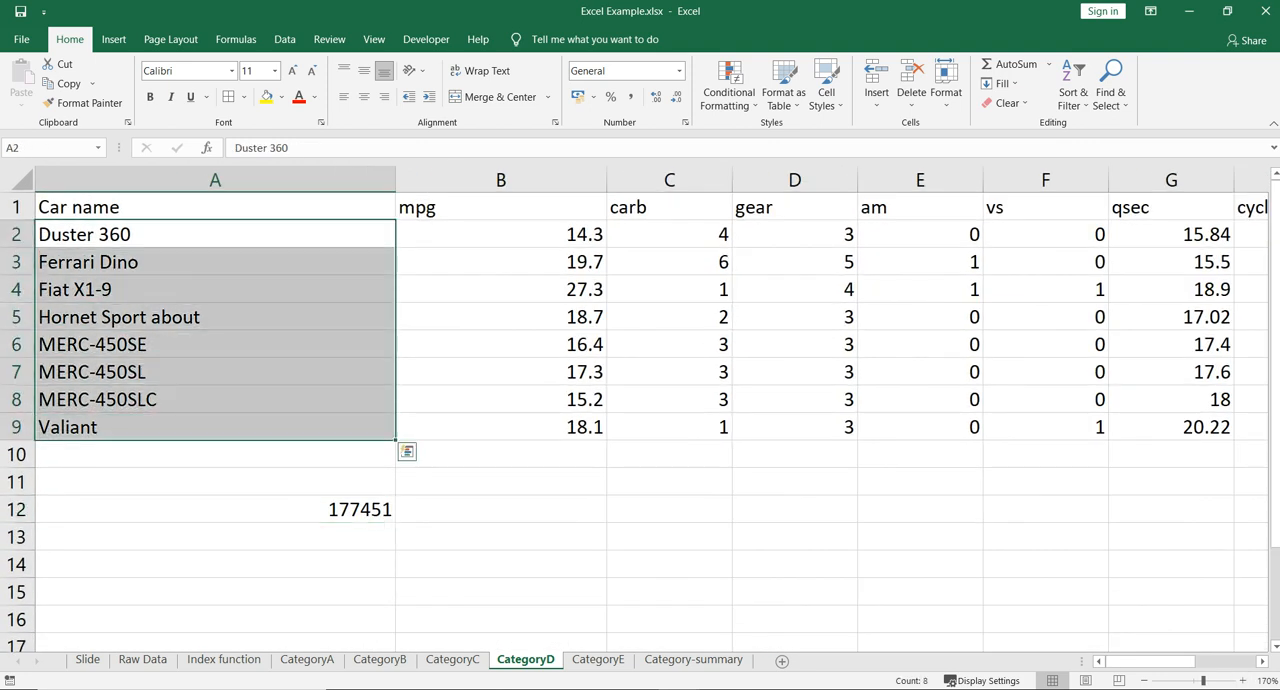
left_click(693, 659)
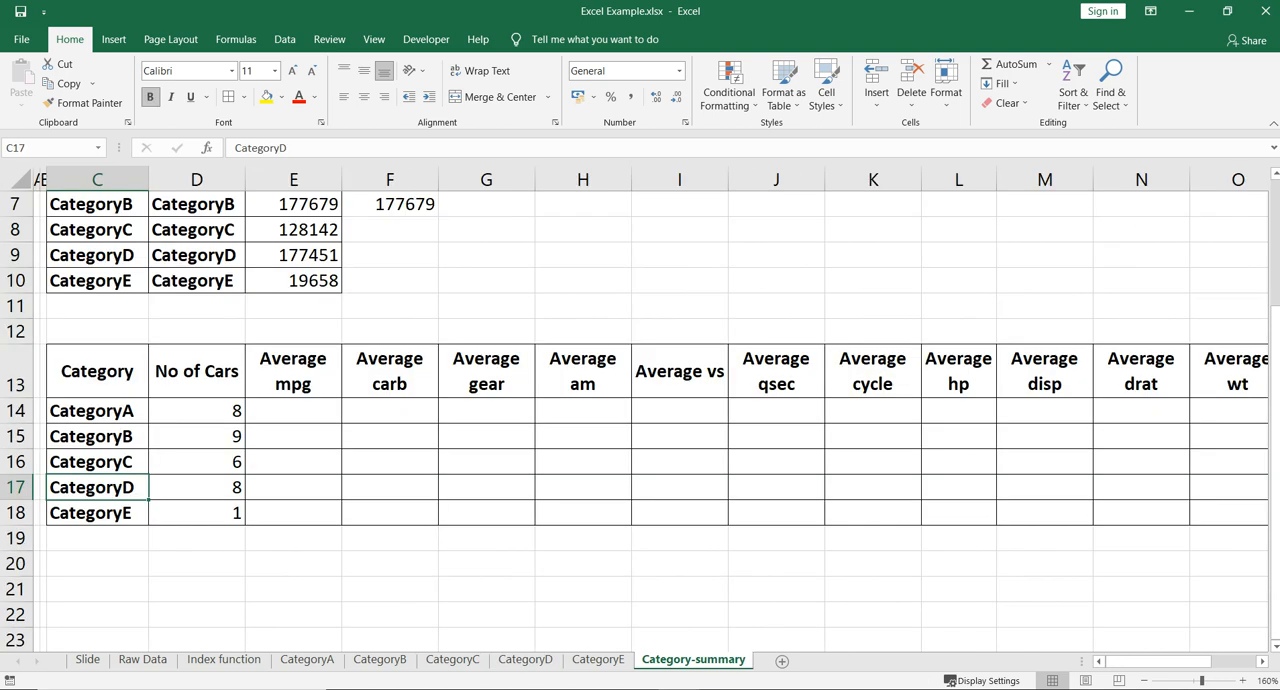
- Check the No of Cars formulas in D14:D17 on Category-summary once more
left_click(197, 462)
left_click(197, 411)
left_click(197, 436)
left_click(197, 462)
left_click(197, 487)
left_click(197, 411)
- Enter =AVERAGE(INDIRECT(C14&"!B:B")) in E14 to get CategoryA's average mpg
left_click(293, 411)
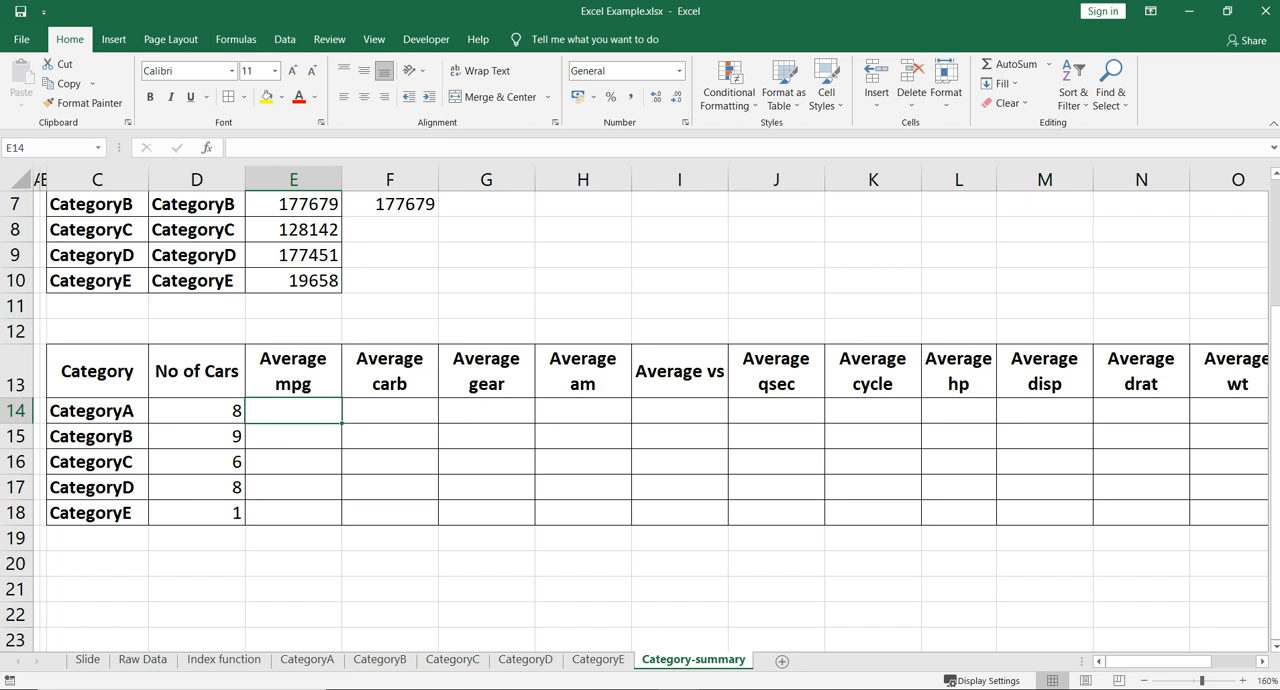
type("=Aver")
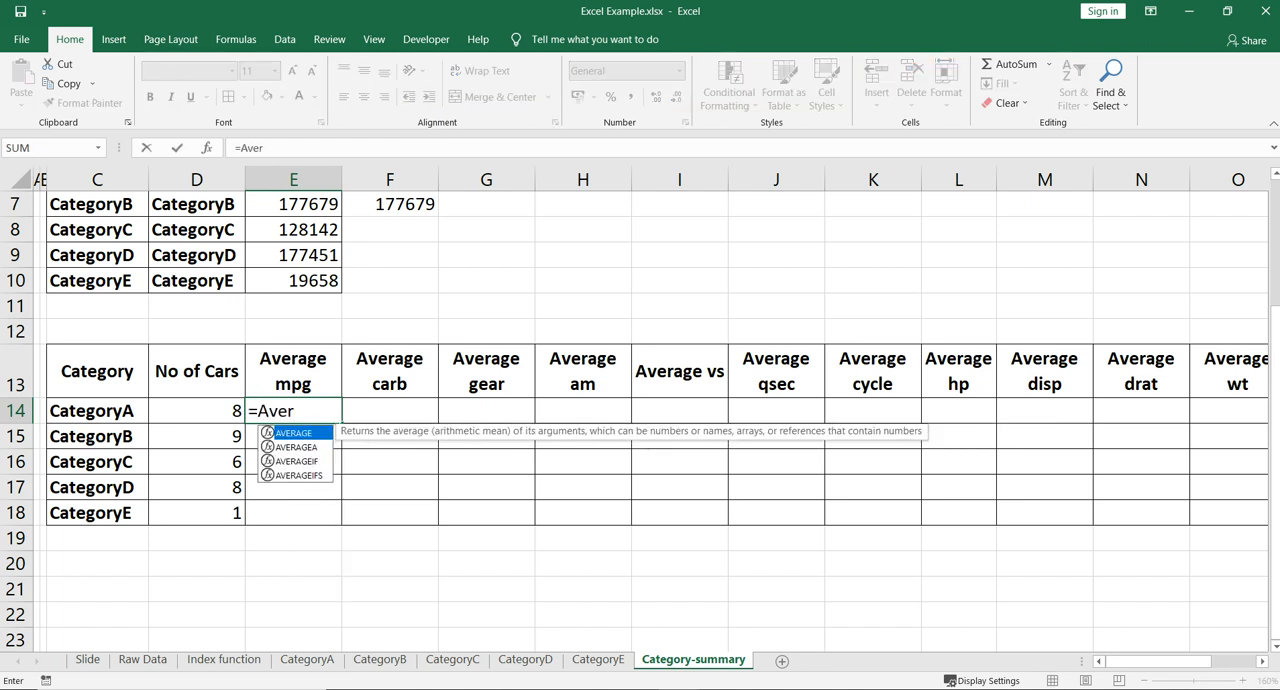
key("Tab")
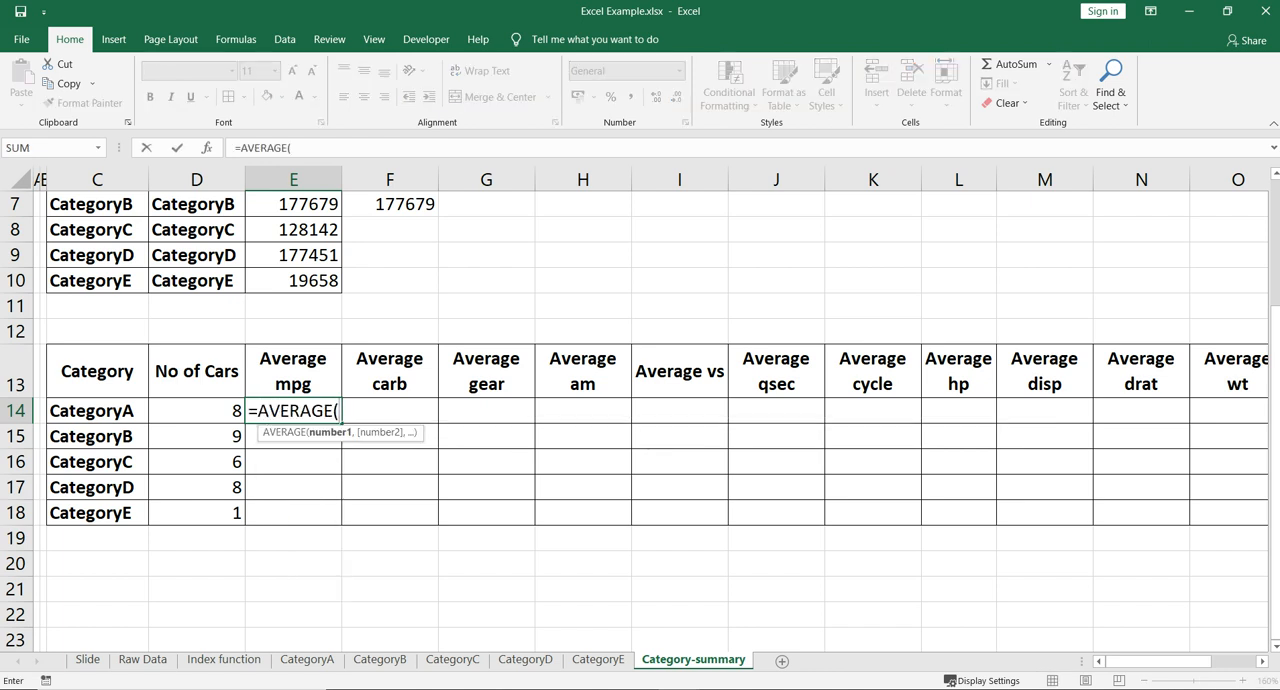
type("in")
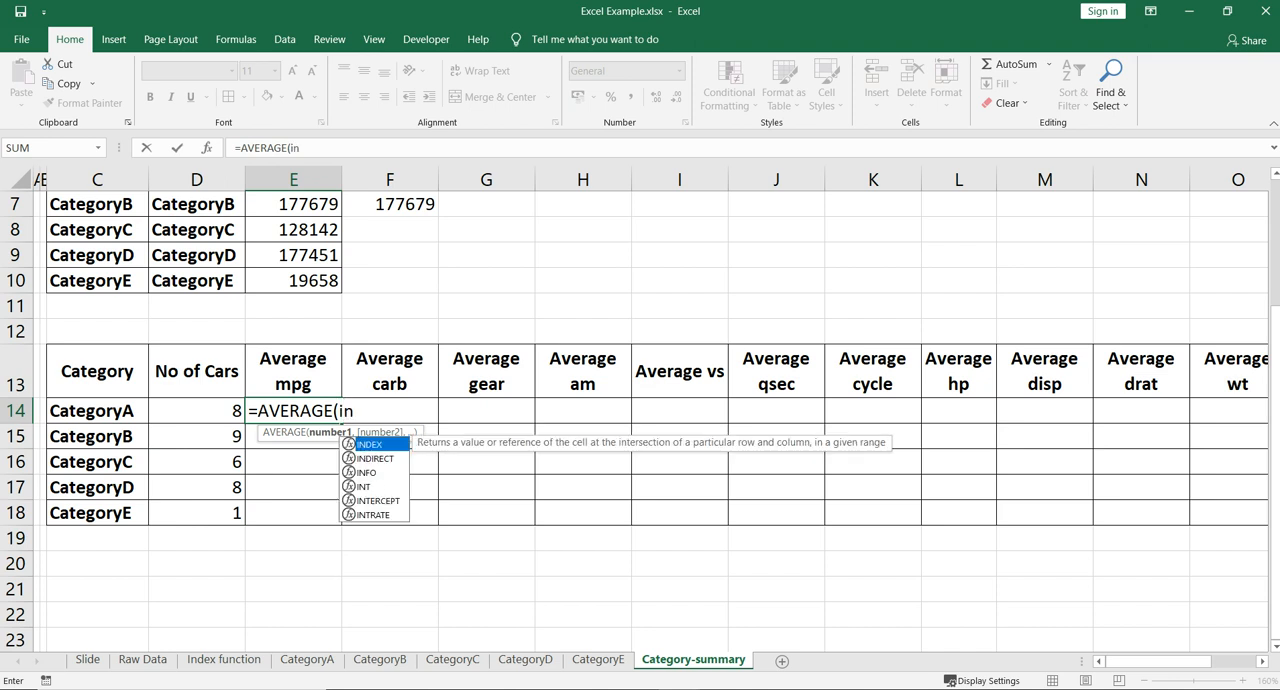
key("Down")
key("Tab")
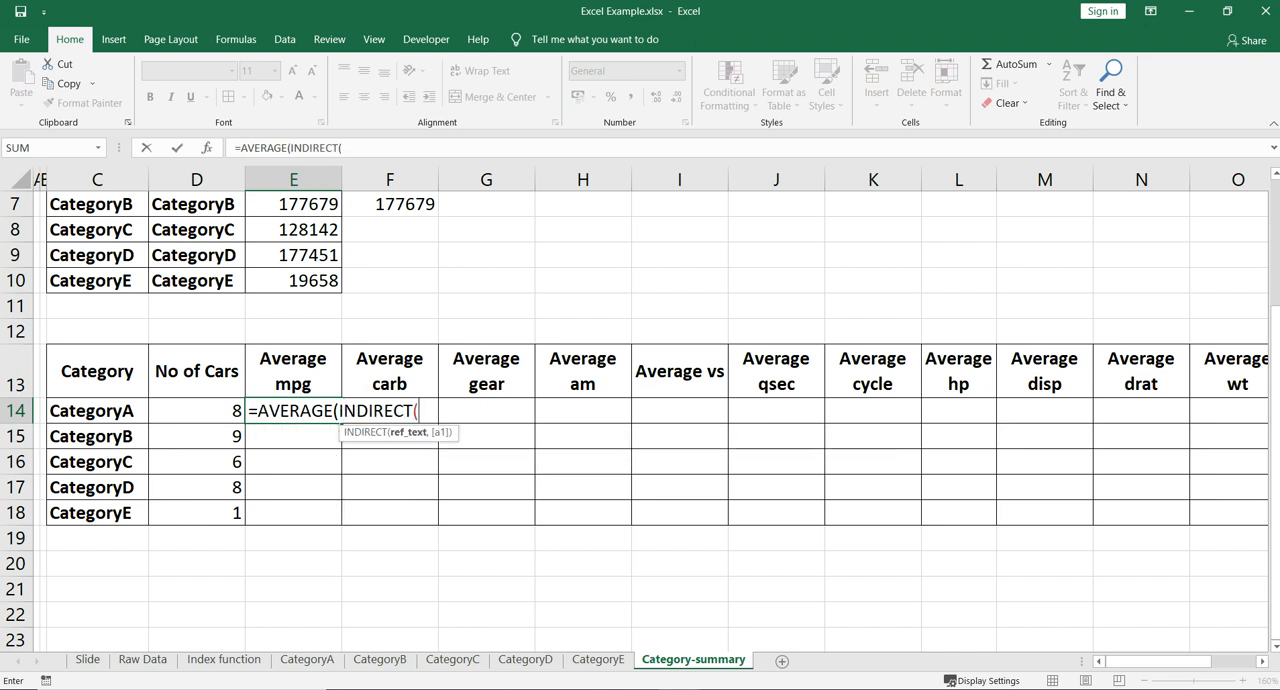
left_click(97, 411)
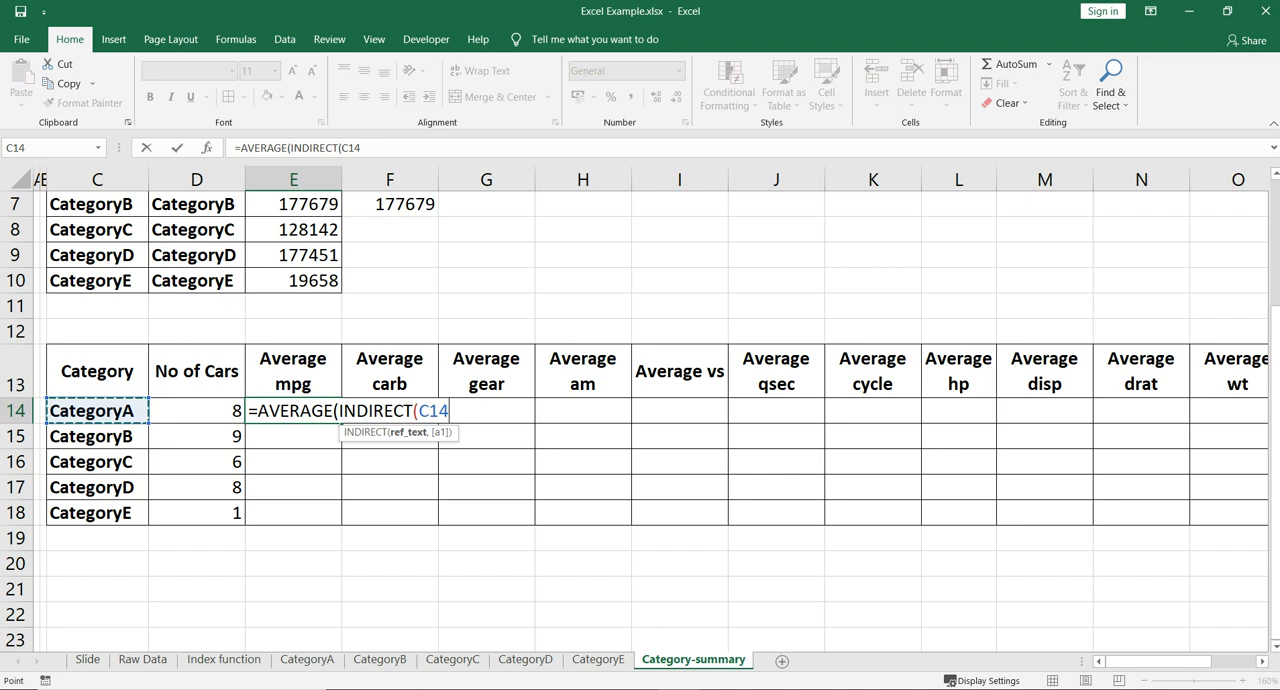
type("&")
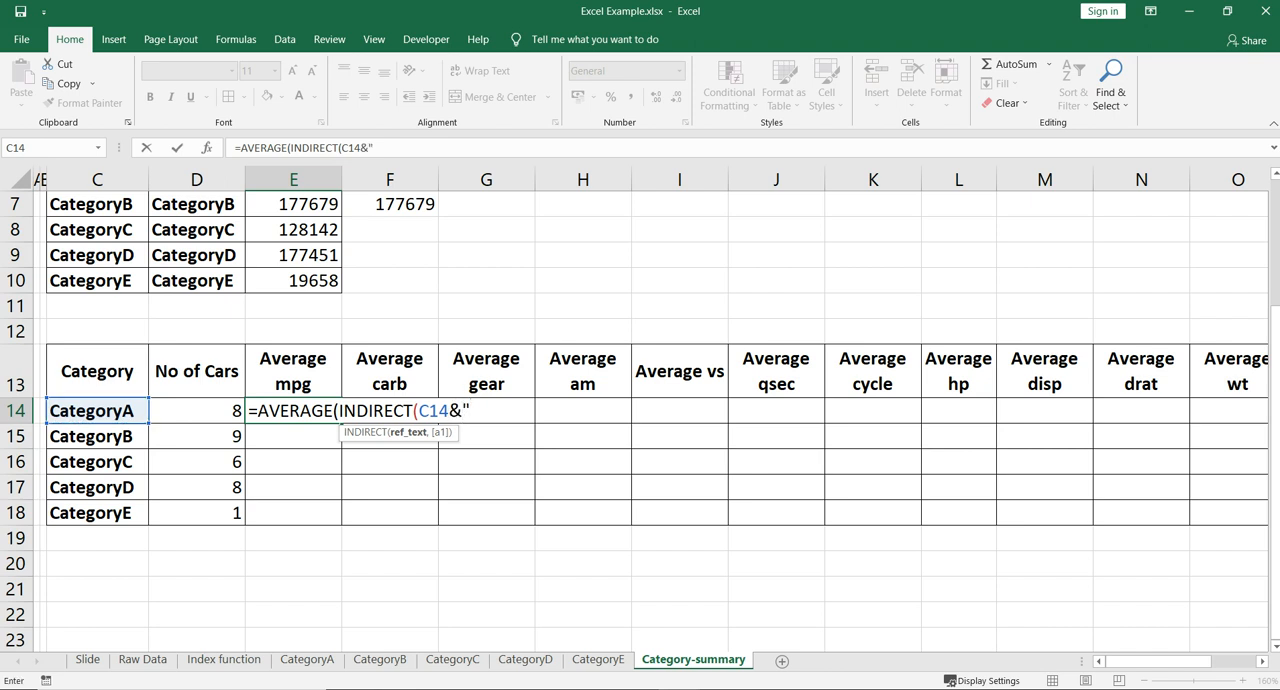
type("\"!B:B\"))")
key("Return")
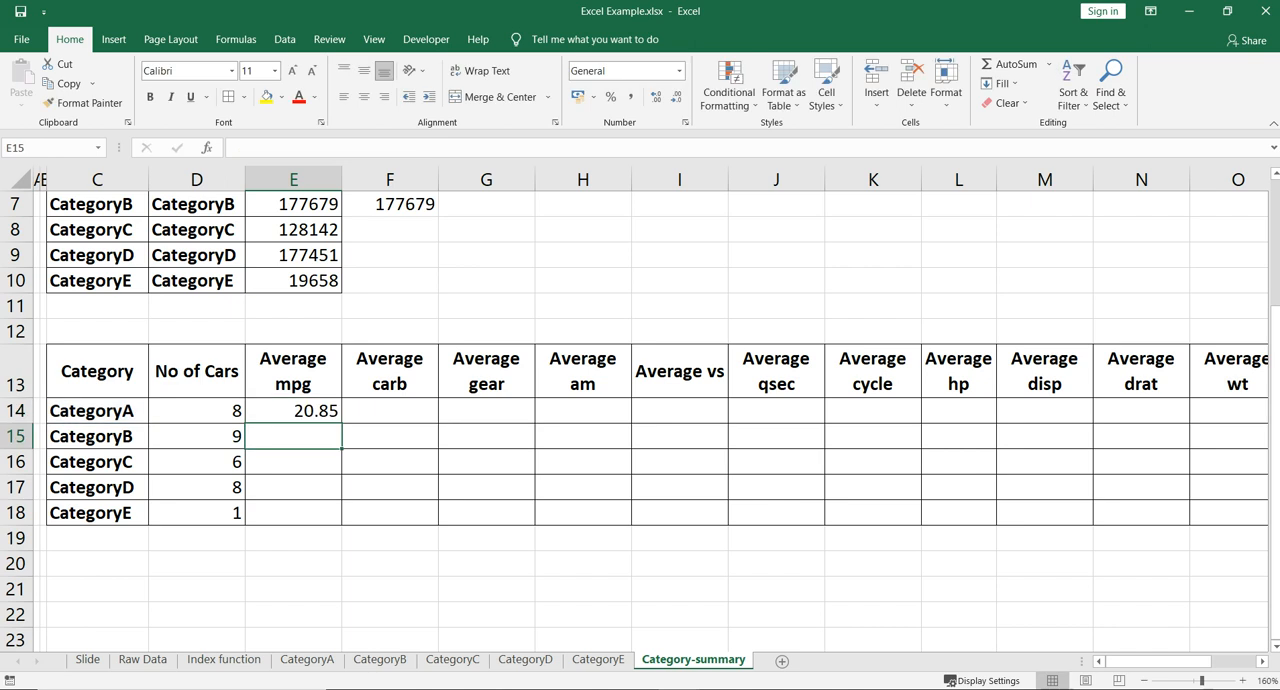
- Copy the text of the Average mpg formula in E14 into the Average carb cell F14
left_click(293, 411)
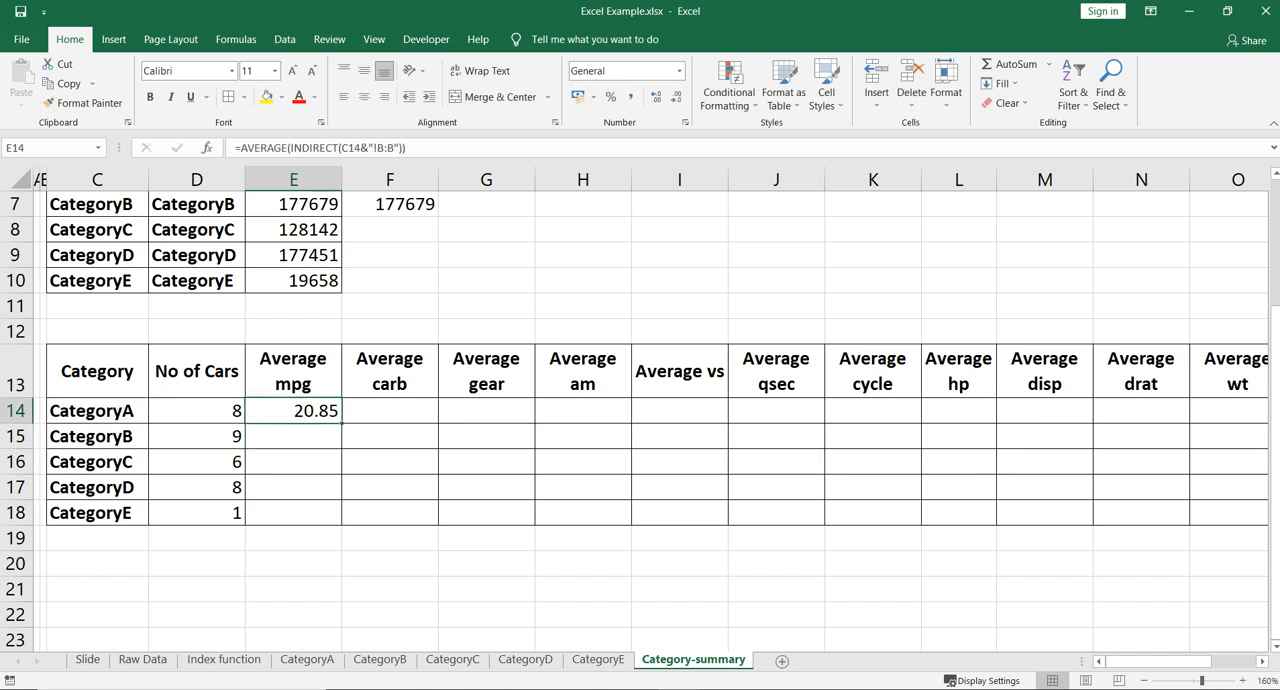
left_click_drag(410, 148, 234, 148)
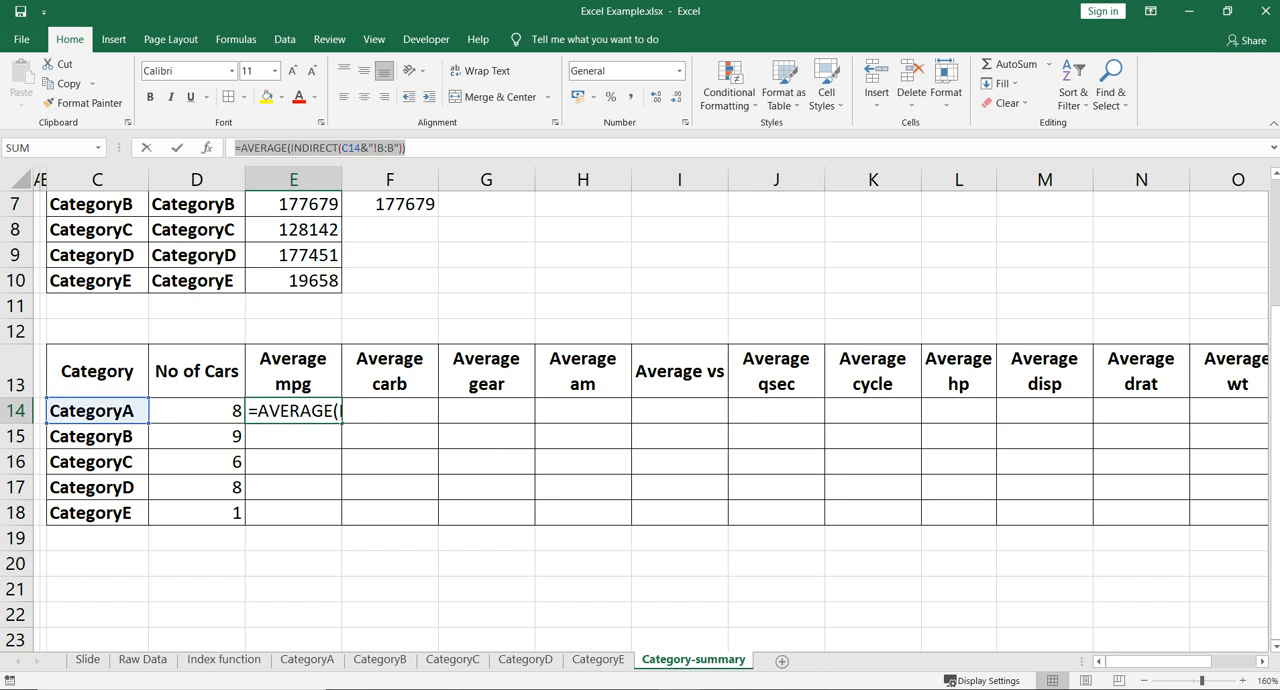
key("ctrl+c")
key("Tab")
key("F2")
key("ctrl+v")
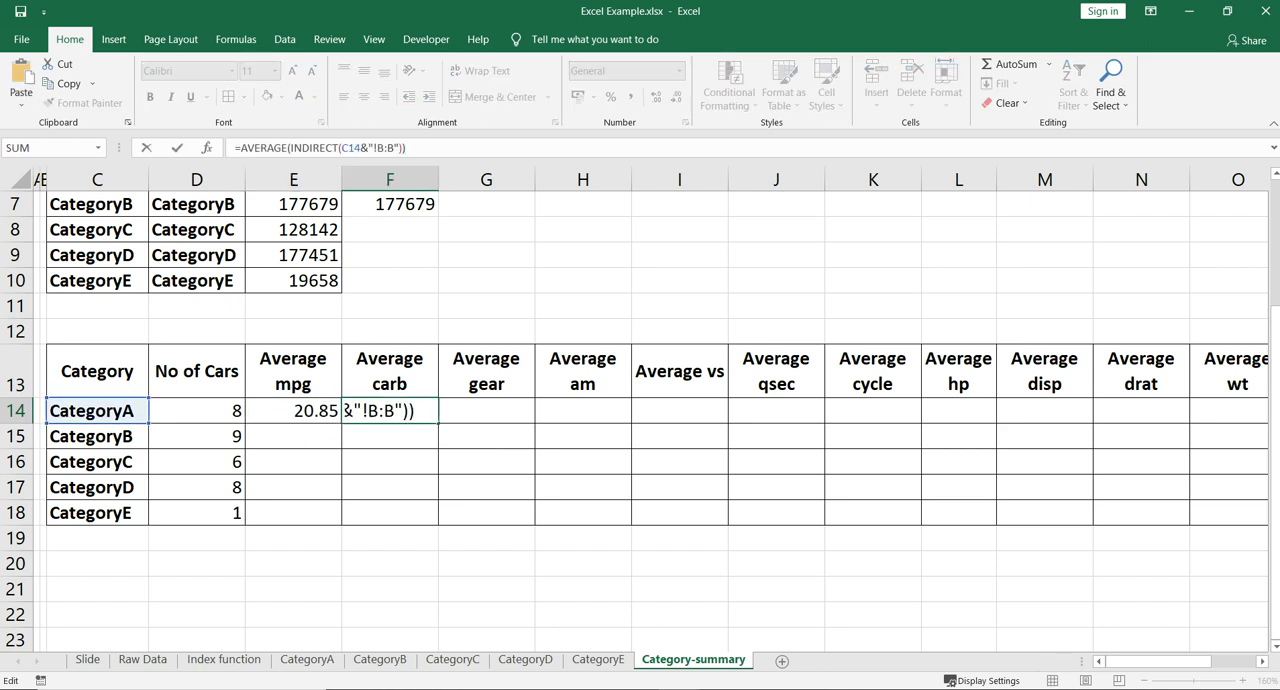
- Change the column reference inside F14's INDIRECT to C:C and commit the Average carb formula
left_click(384, 148)
key("BackSpace")
type("C")
key("Right")
key("Right")
key("BackSpace")
type("C")
key("Tab")
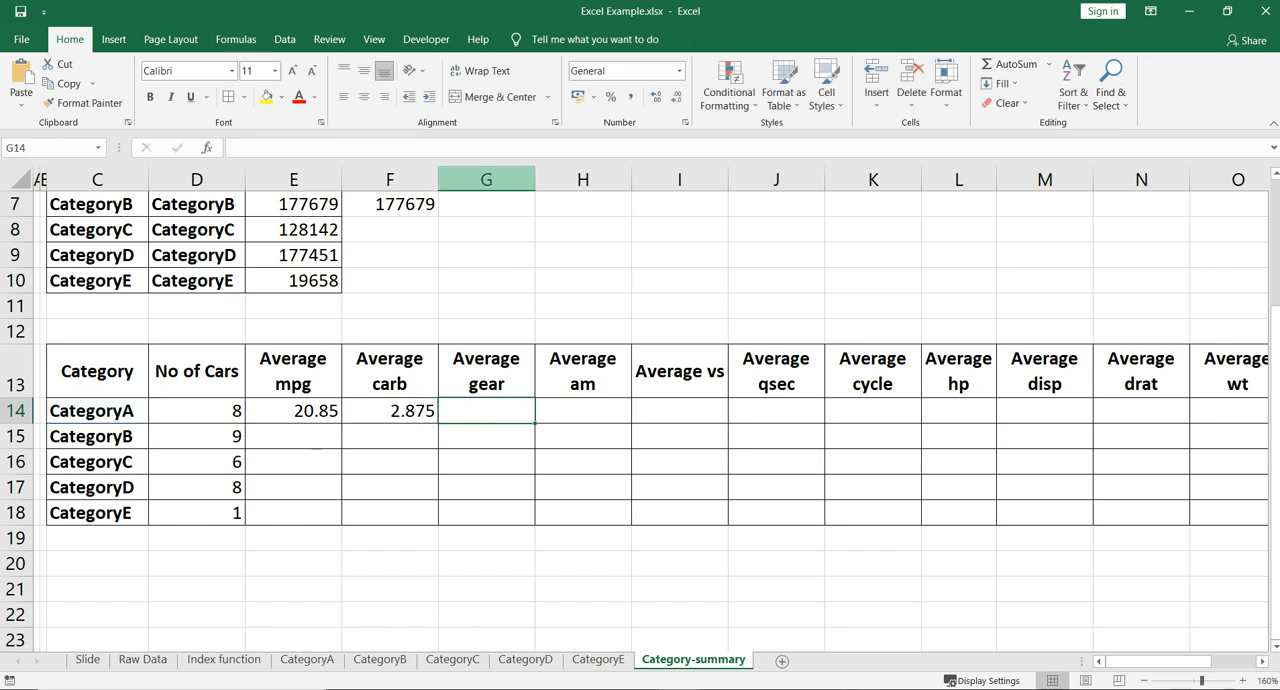
- Insert the copied AVERAGE formula in G14 with its column reference changed to D:D for Average gear
key("F2")
key("ctrl+v")
left_click(384, 148)
key("BackSpace")
type("D")
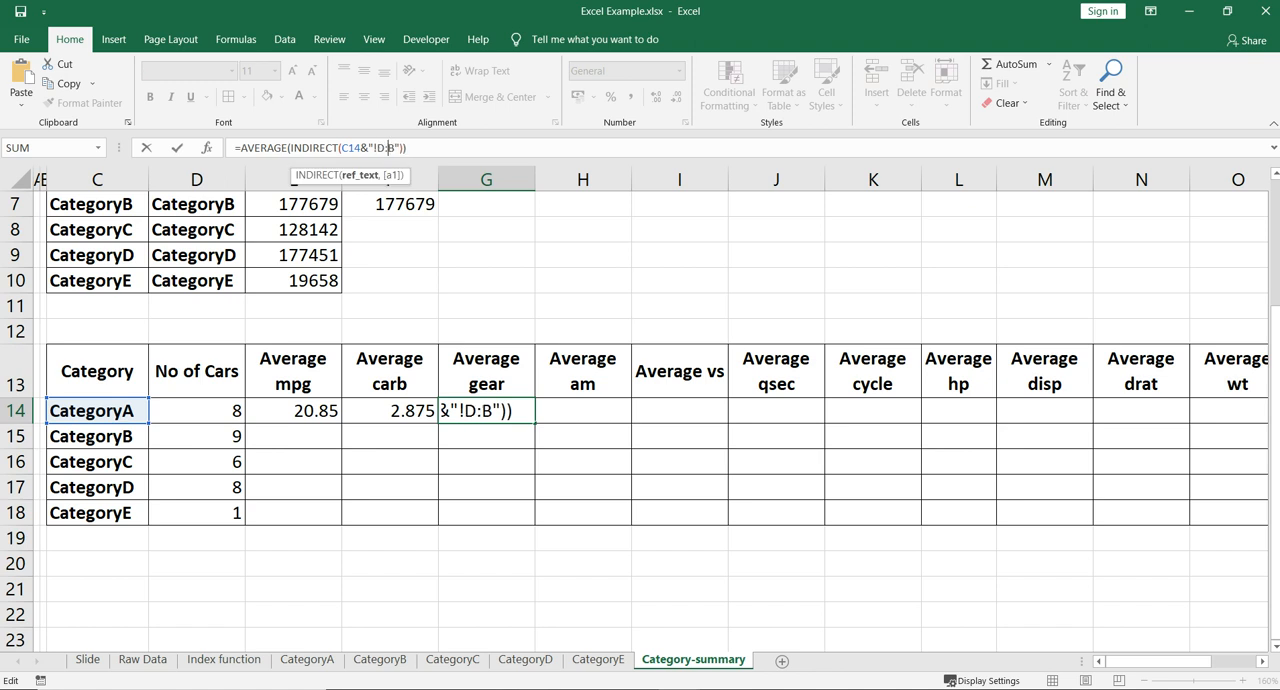
key("Delete")
type("D")
key("Tab")
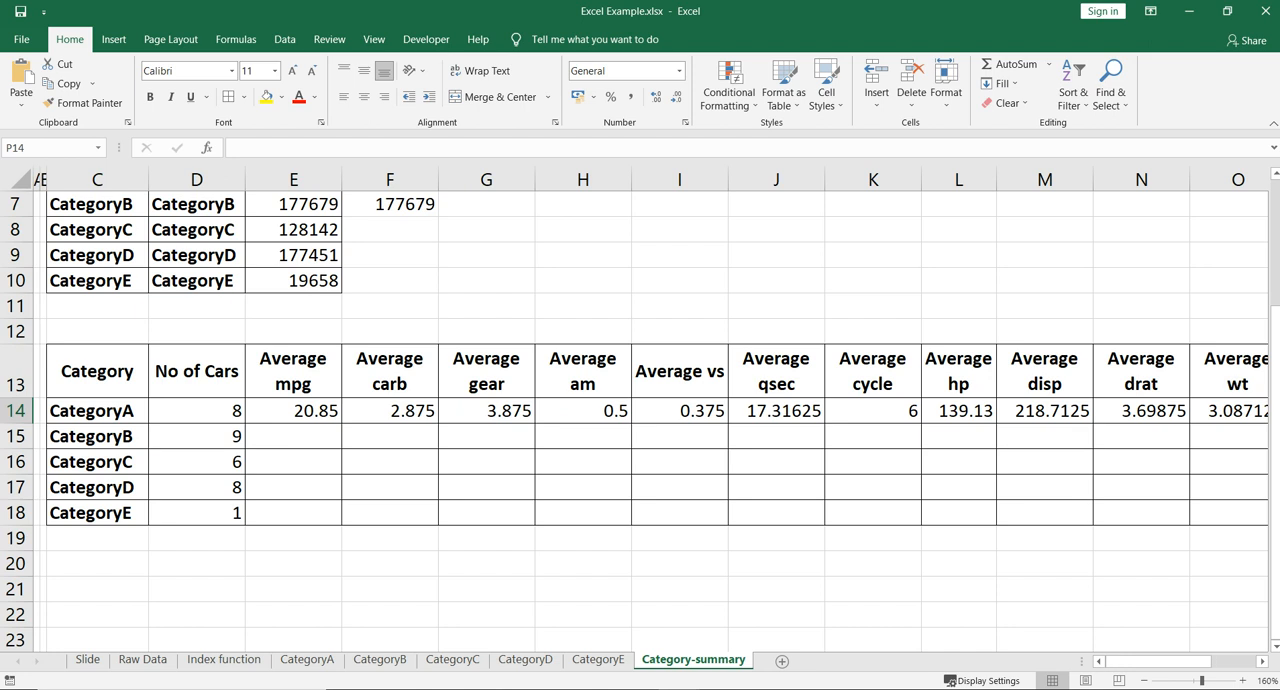
- Examine the average formulas across row 14, comparing the sheet column each INDIRECT refers to
left_click(293, 411)
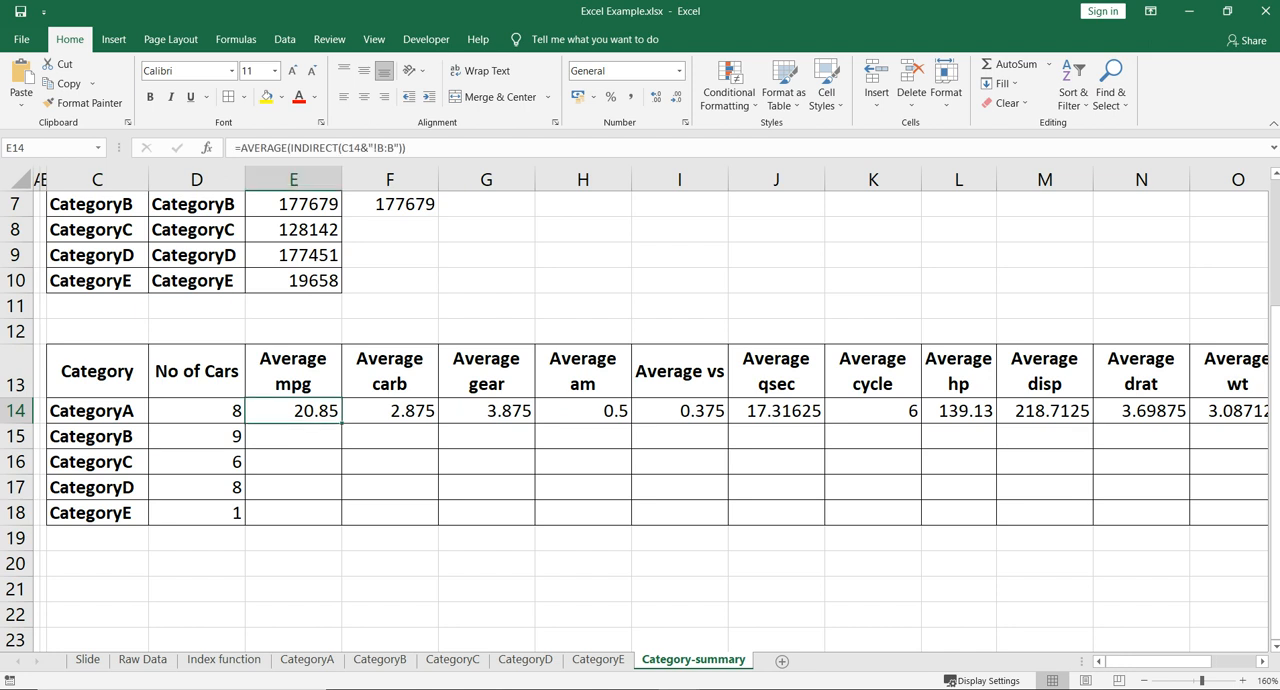
key("Right")
key("Right")
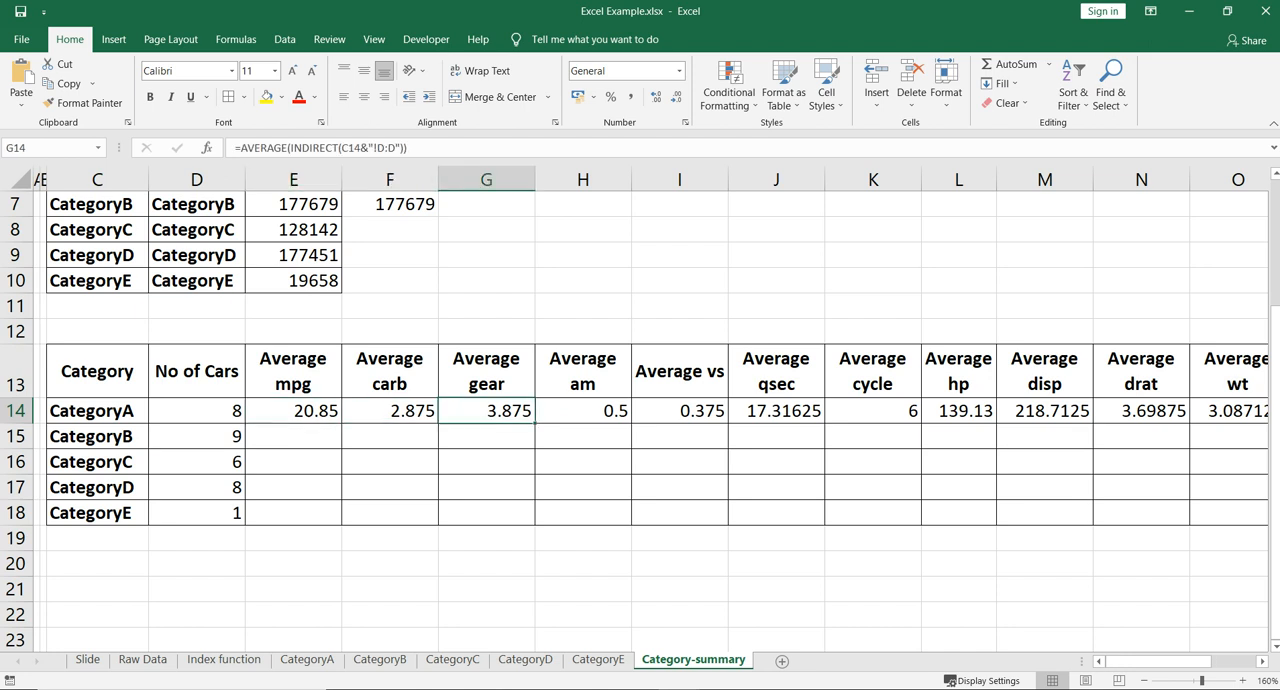
scroll(736, 411, "right", 5)
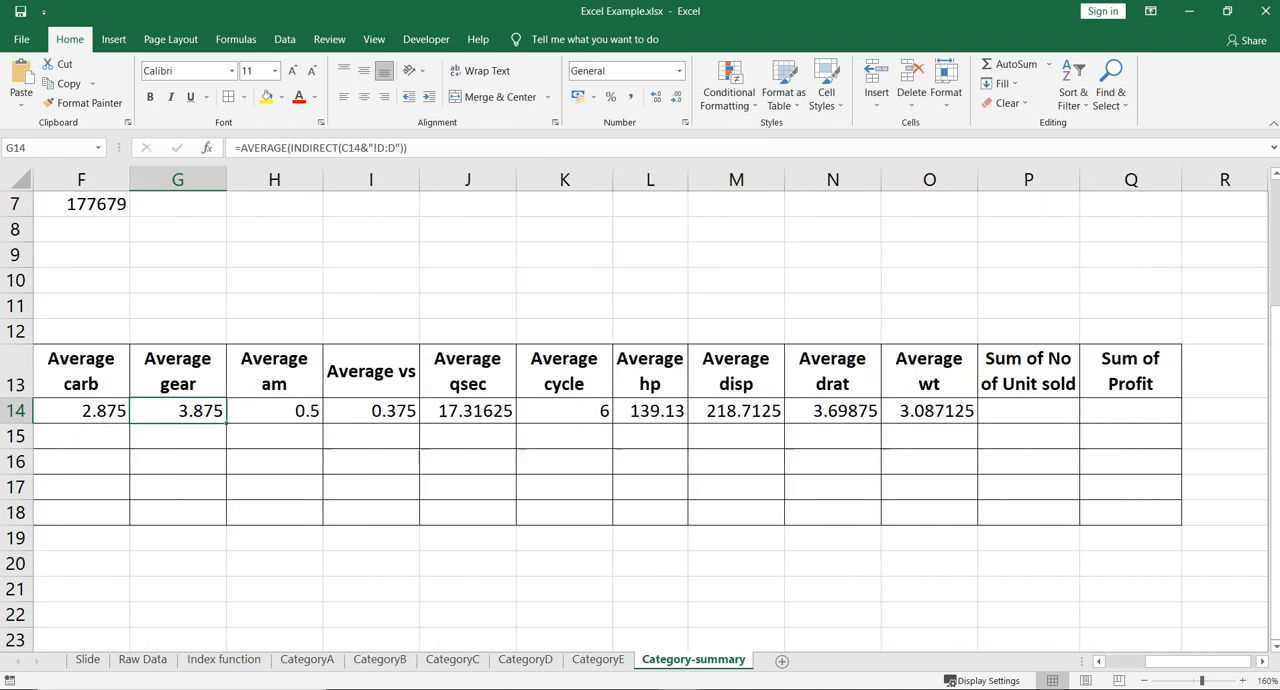
left_click(736, 411)
key("Left")
key("Left")
key("Left")
key("Left")
key("Left")
key("Left")
key("Left")
key("Left")
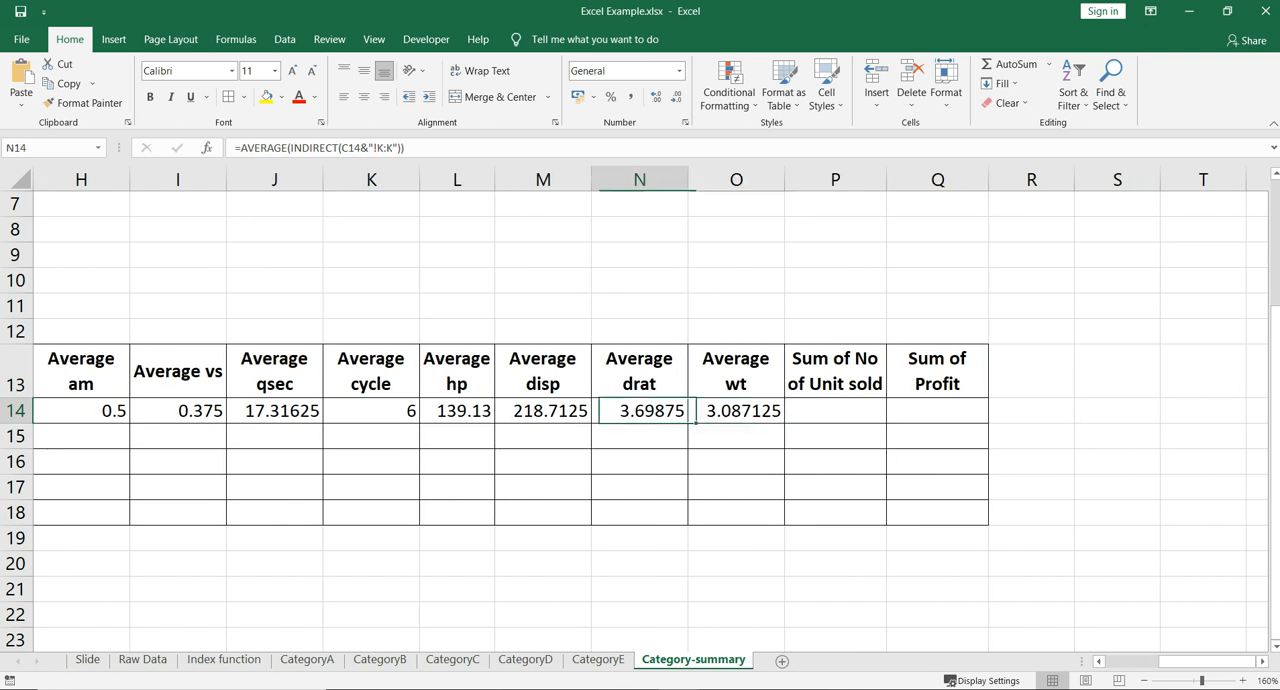
key("Left")
key("Left")
key("Left")
key("Left")
key("Right")
key("Right")
key("Right")
key("Left")
key("Left")
key("Right")
- Recheck the CategoryA formulas from Average carb through Average wt, up to the Sum of No of Unit sold cell
key("Right")
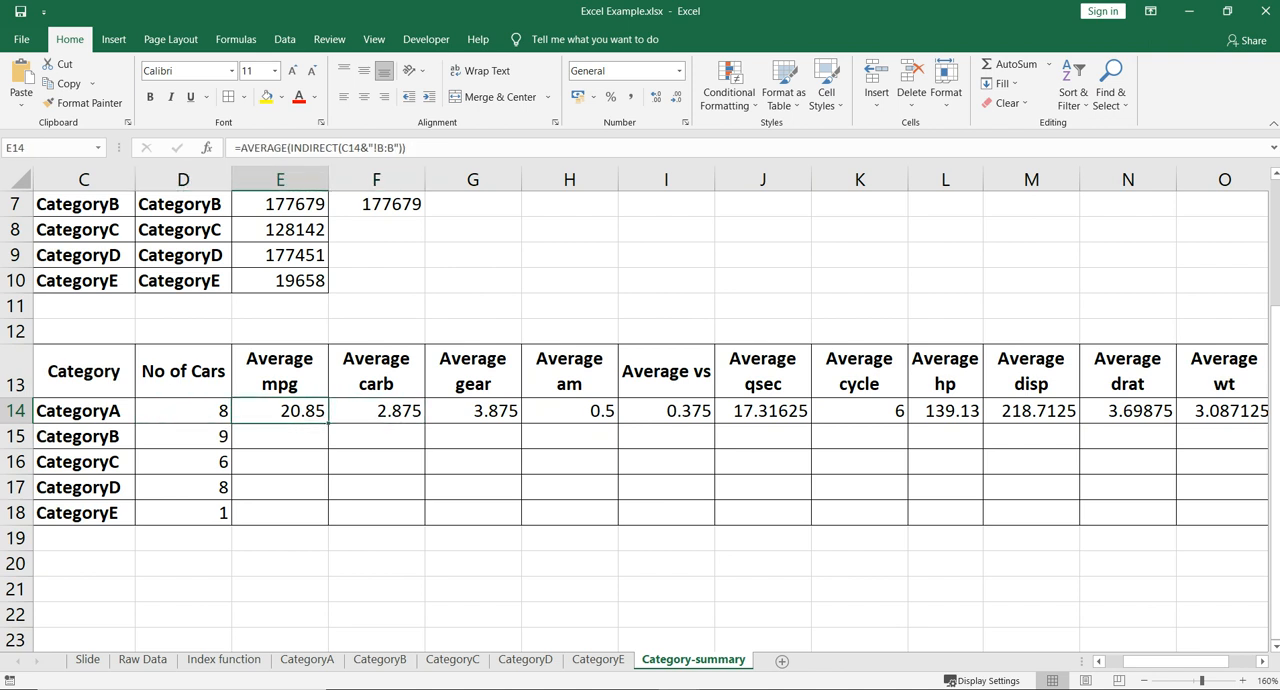
key("Right")
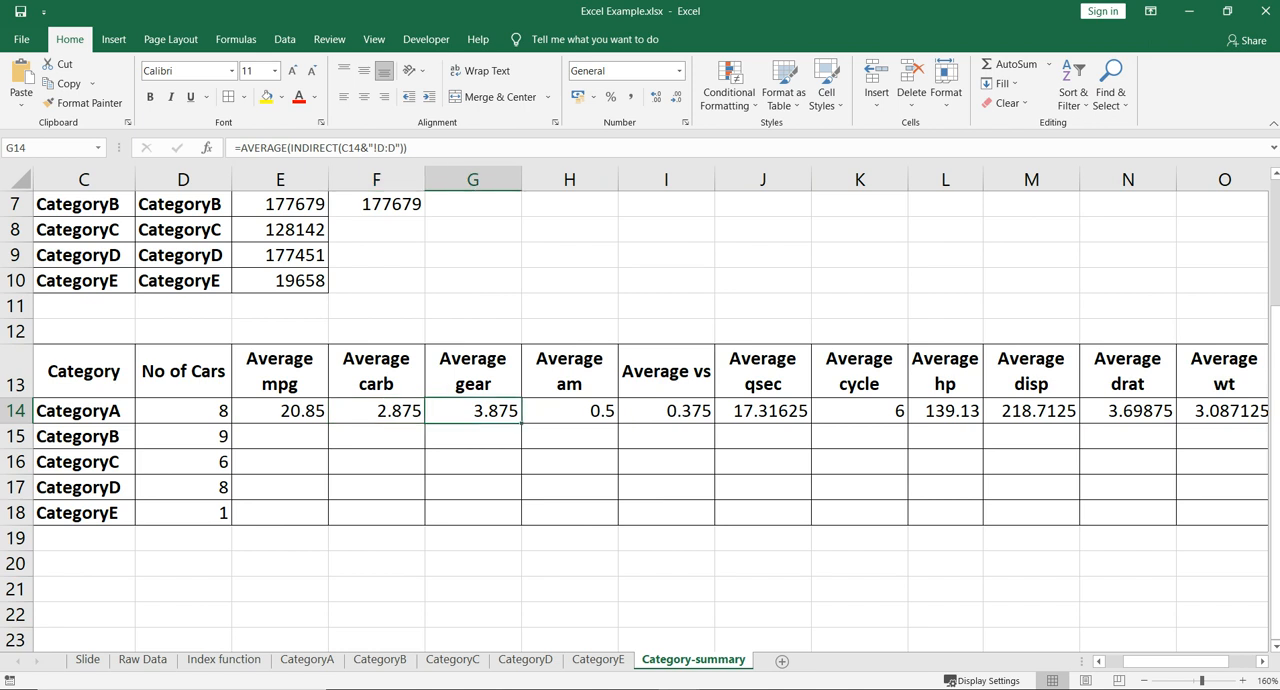
key("Right")
key("Right")
key("Right")
key("Right")
key("Right")
key("Right")
key("Right")
key("Right")
key("Right")
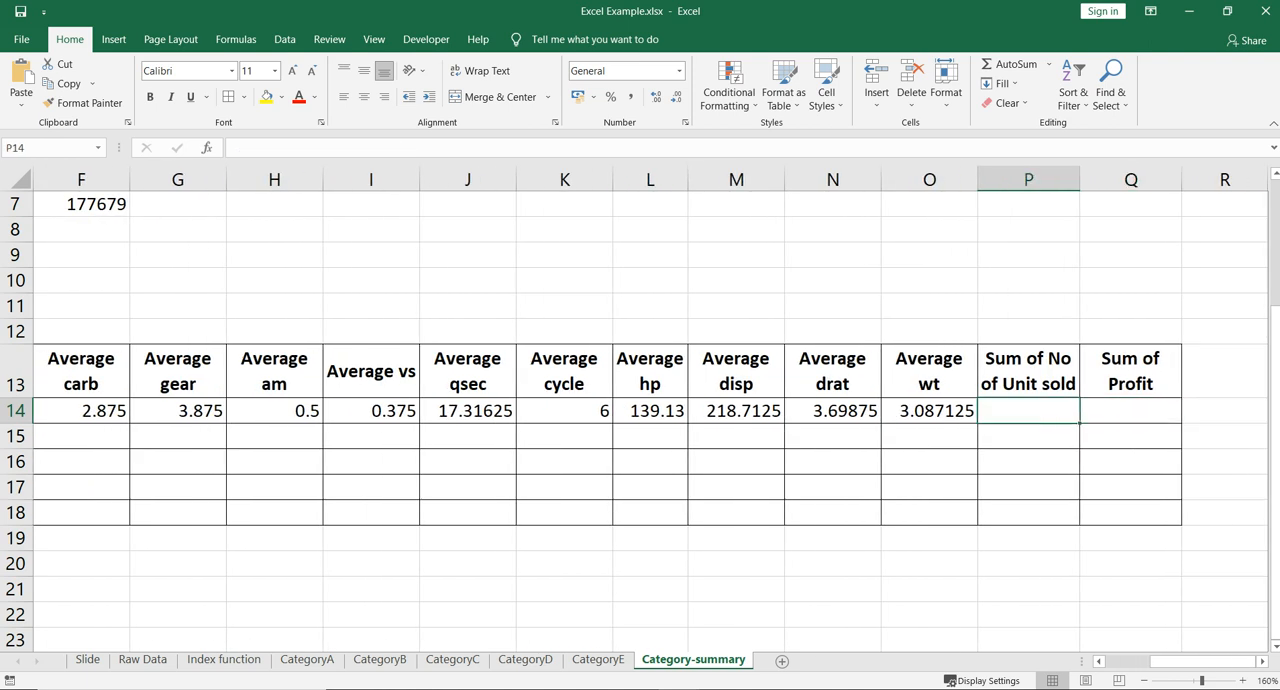
key("Left")
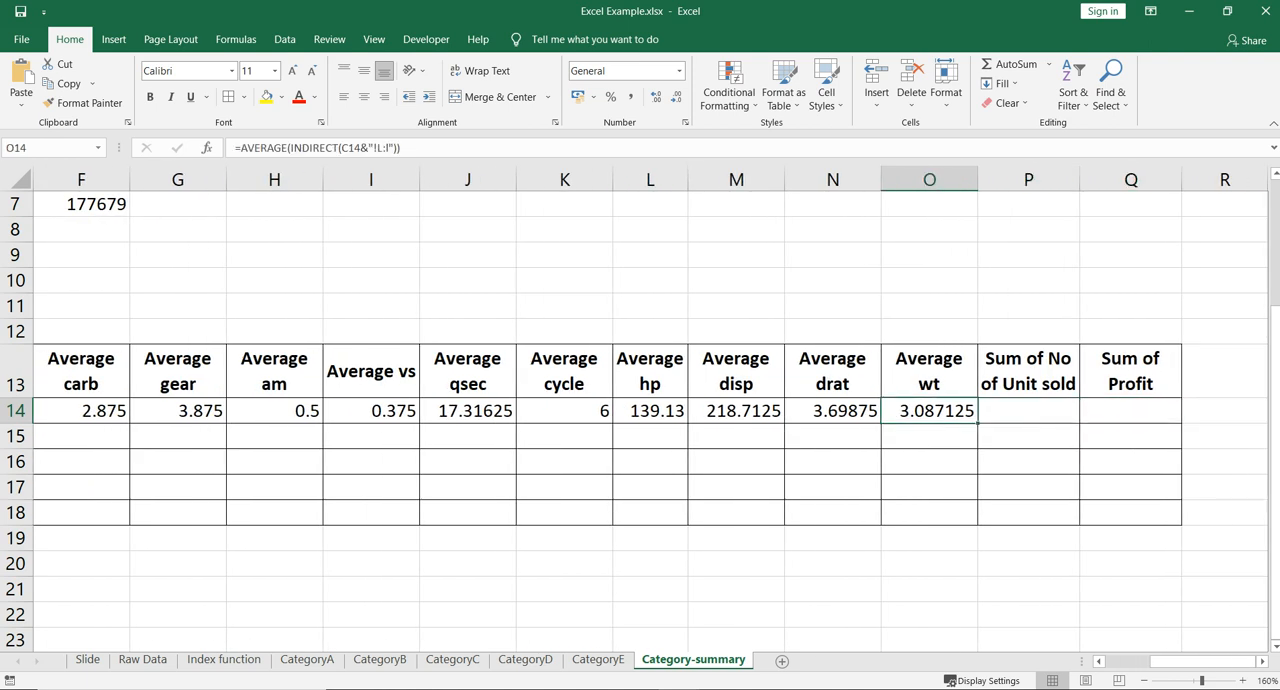
key("Right")
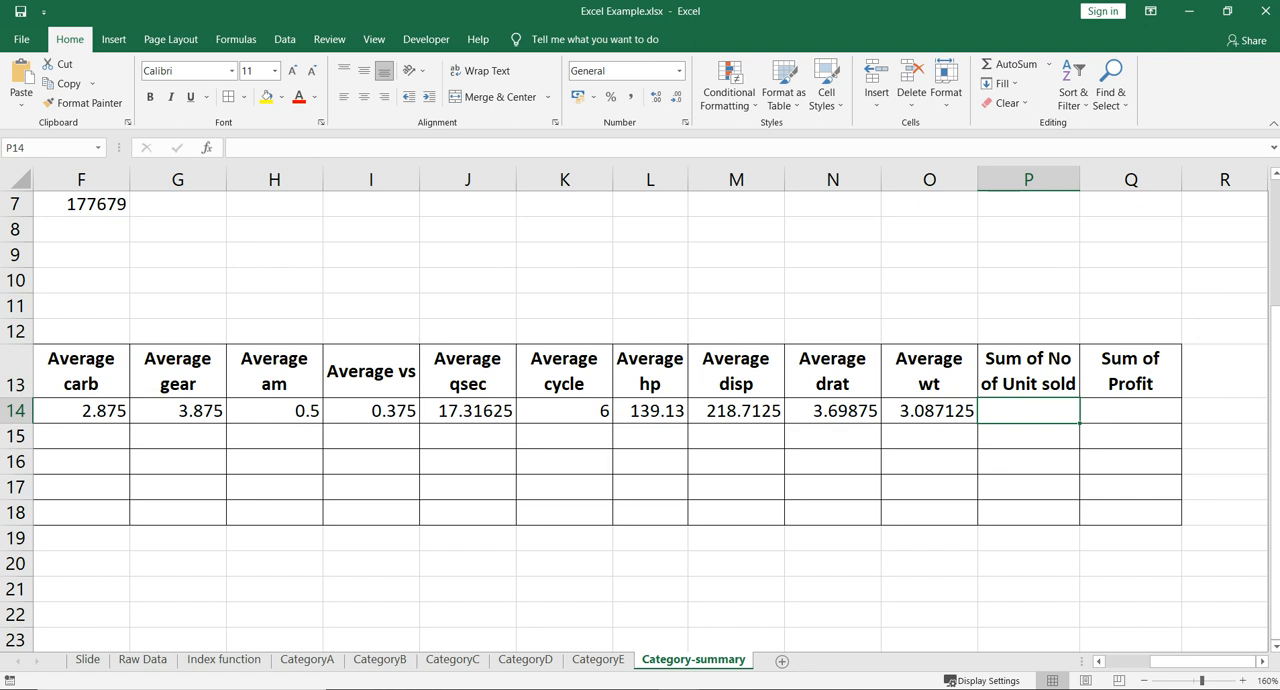
- Copy the Average wt formula from O14 into P14 and replace its AVERAGE function with SUM
key("Left")
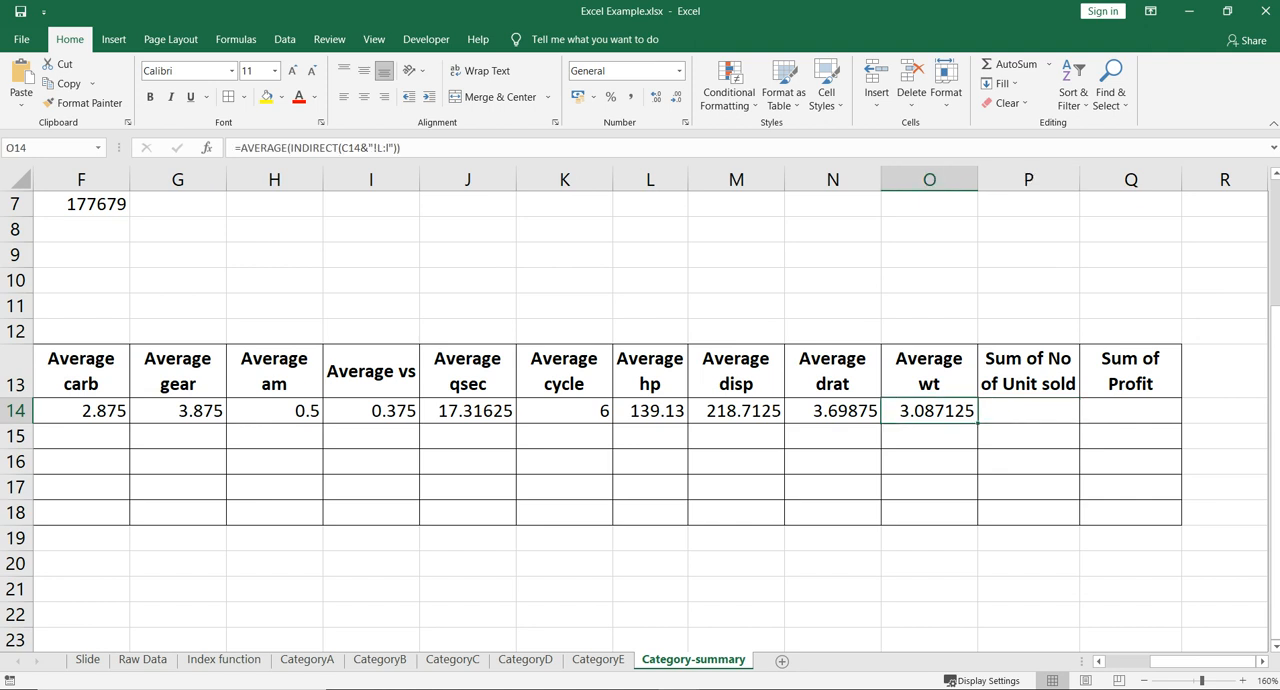
left_click_drag(401, 147, 234, 147)
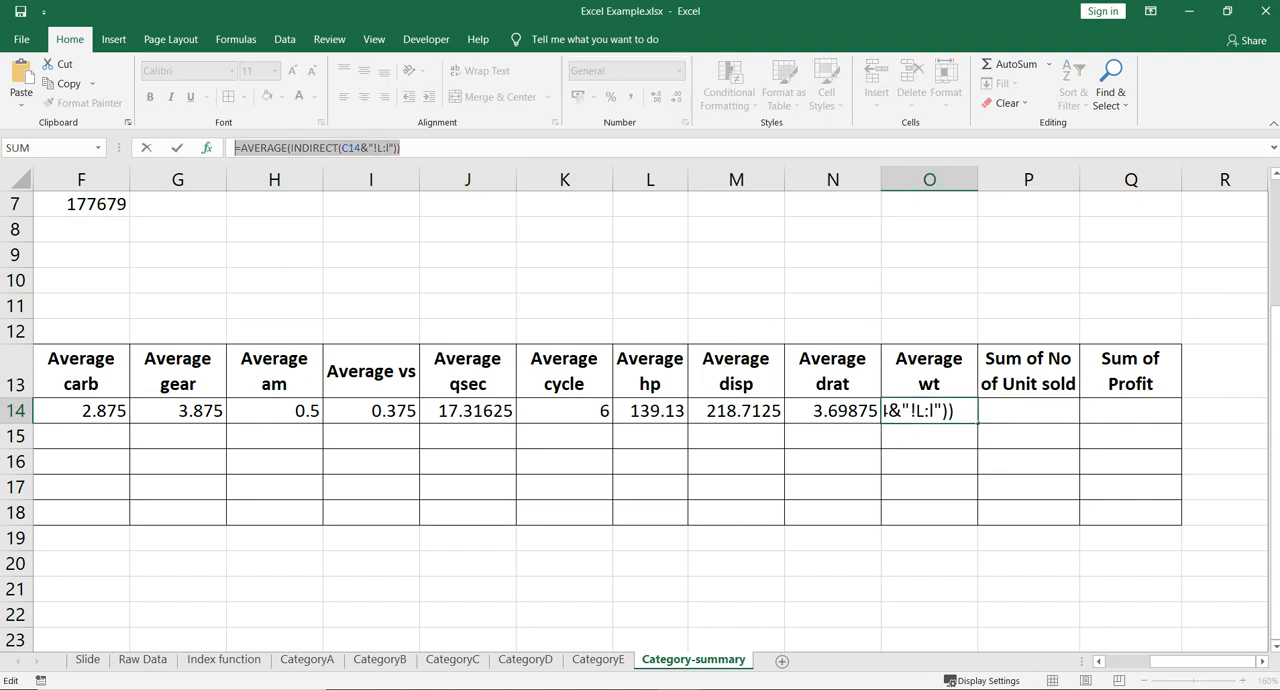
key("Tab")
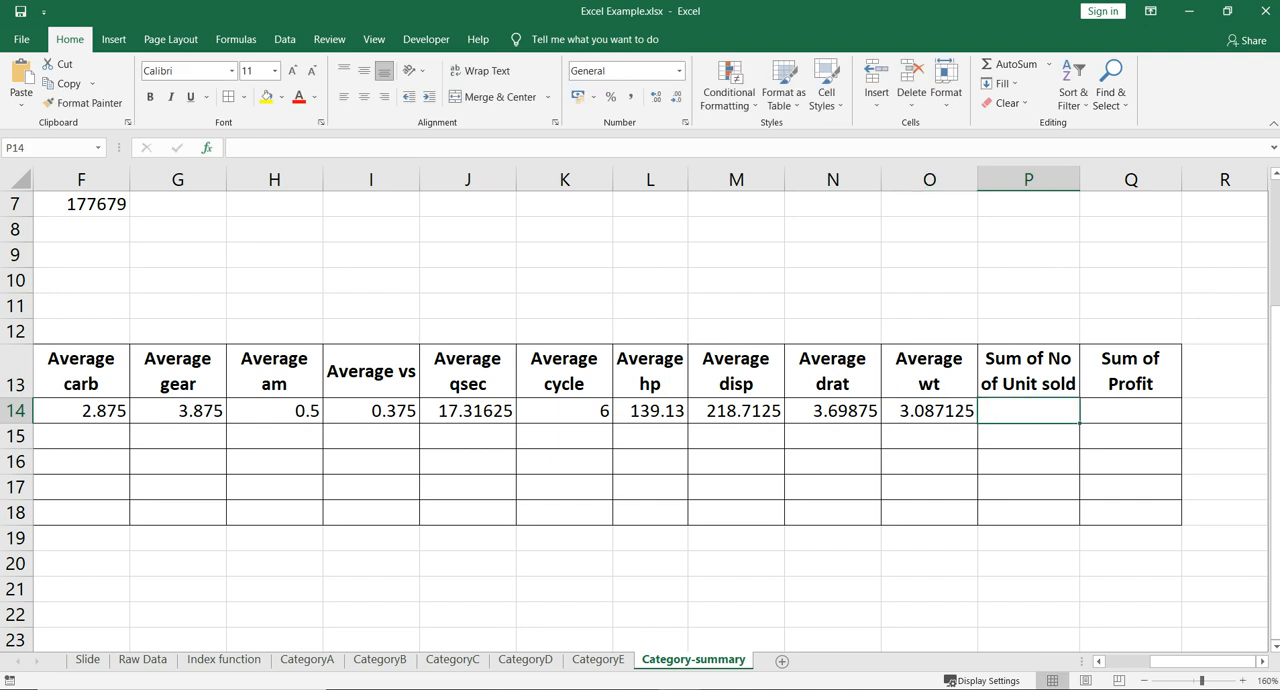
type("=")
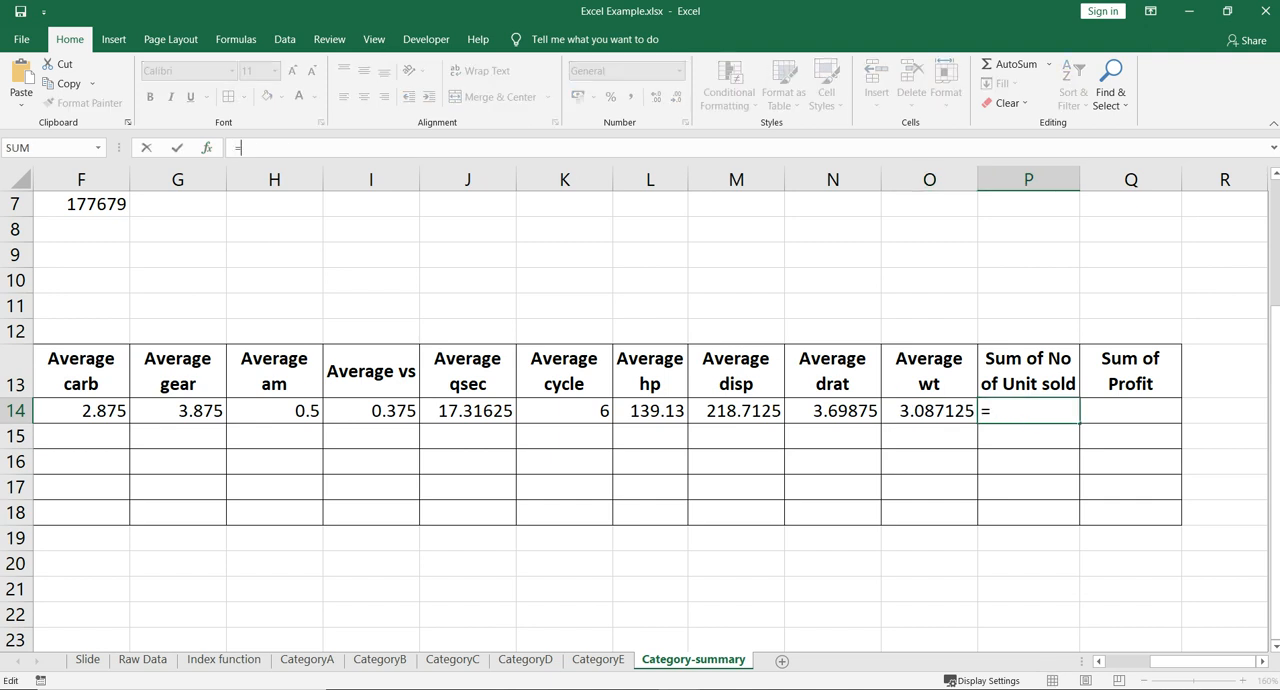
key("ctrl+v")
key("Left")
key("Left")
key("Left")
key("Left")
key("Left")
key("Left")
key("Left")
key("Left")
key("Left")
key("Left")
key("Left")
key("Left")
key("Left")
key("Left")
key("Left")
key("Left")
key("Left")
key("Left")
key("Left")
key("Left")
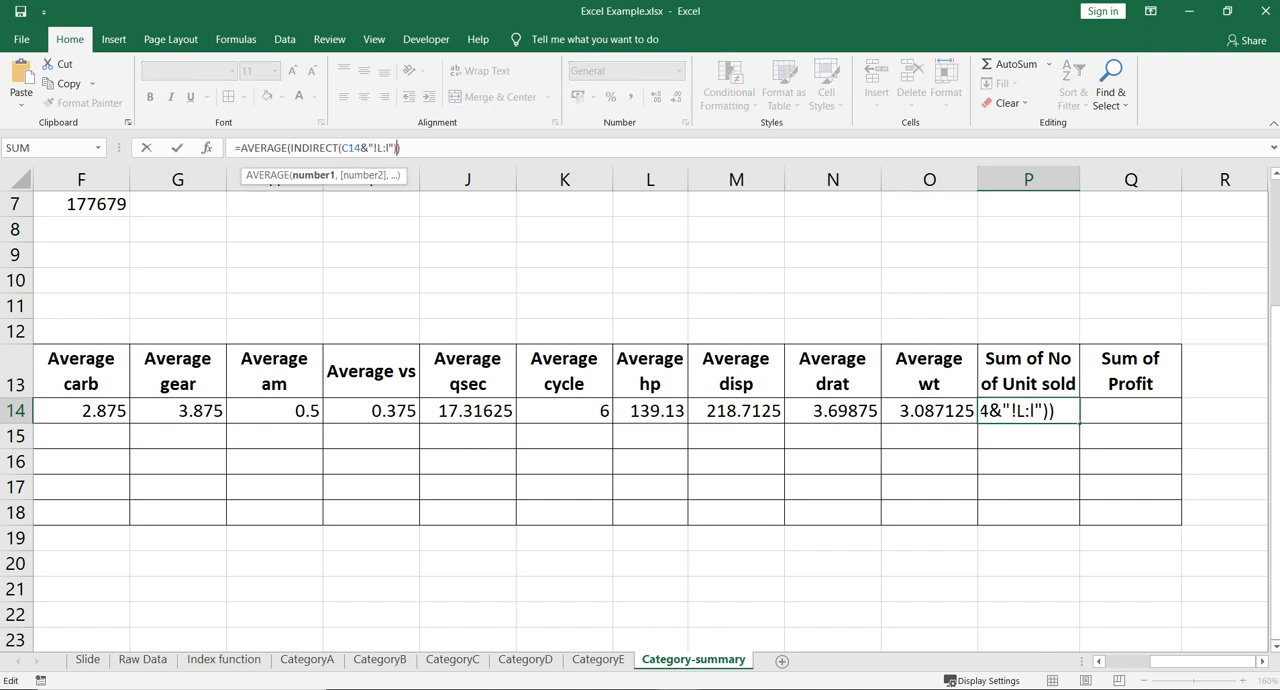
key("BackSpace")
key("BackSpace")
key("BackSpace")
key("BackSpace")
key("BackSpace")
key("BackSpace")
key("BackSpace")
type("sum")
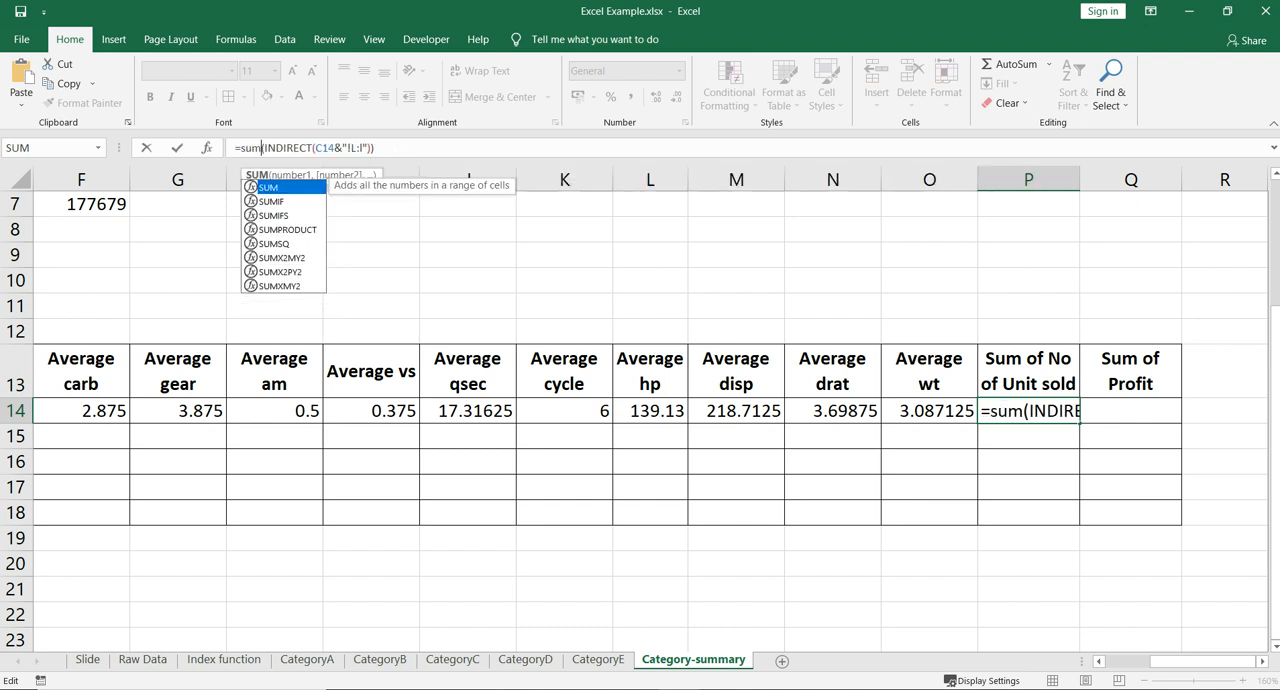
- Change the column reference in P14's formula to M:M and commit it for Sum of No of Unit sold
key("Right")
key("Right")
key("Right")
key("Right")
key("Right")
key("Right")
key("Right")
key("Right")
key("Right")
key("Right")
key("Right")
key("Right")
key("Right")
key("Right")
key("Right")
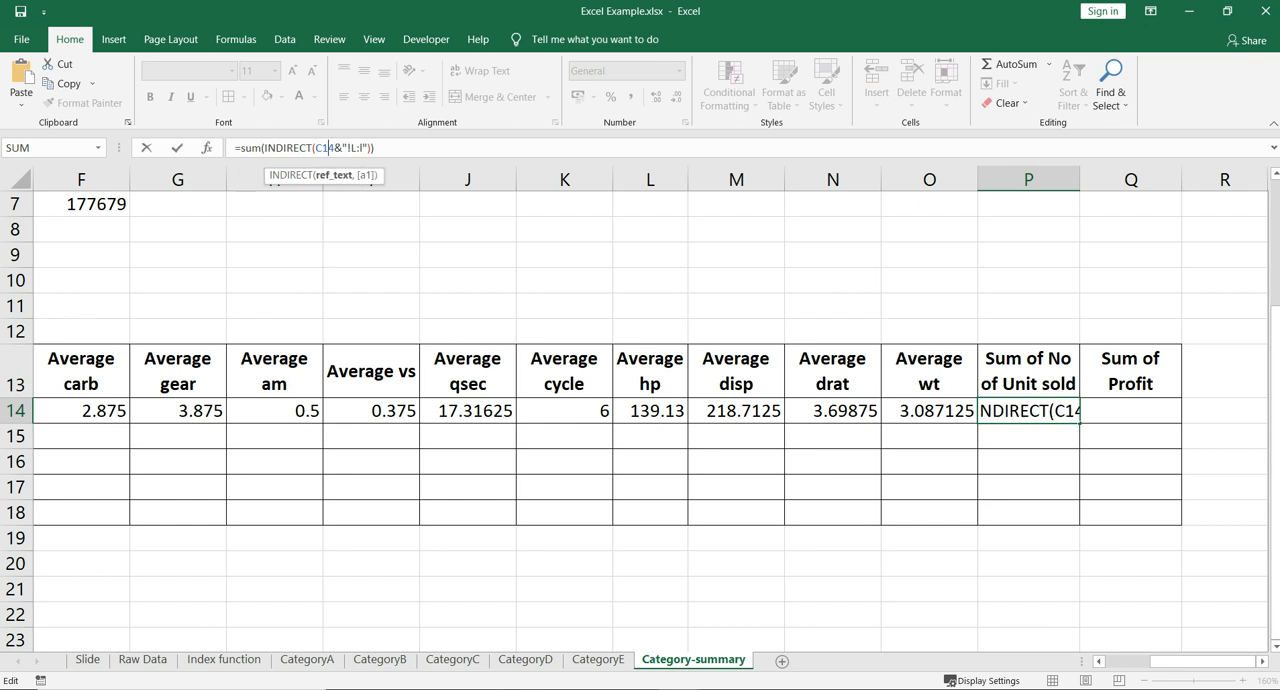
key("BackSpace")
type("M")
key("Right")
key("Right")
key("BackSpace")
type("M")
key("Return")
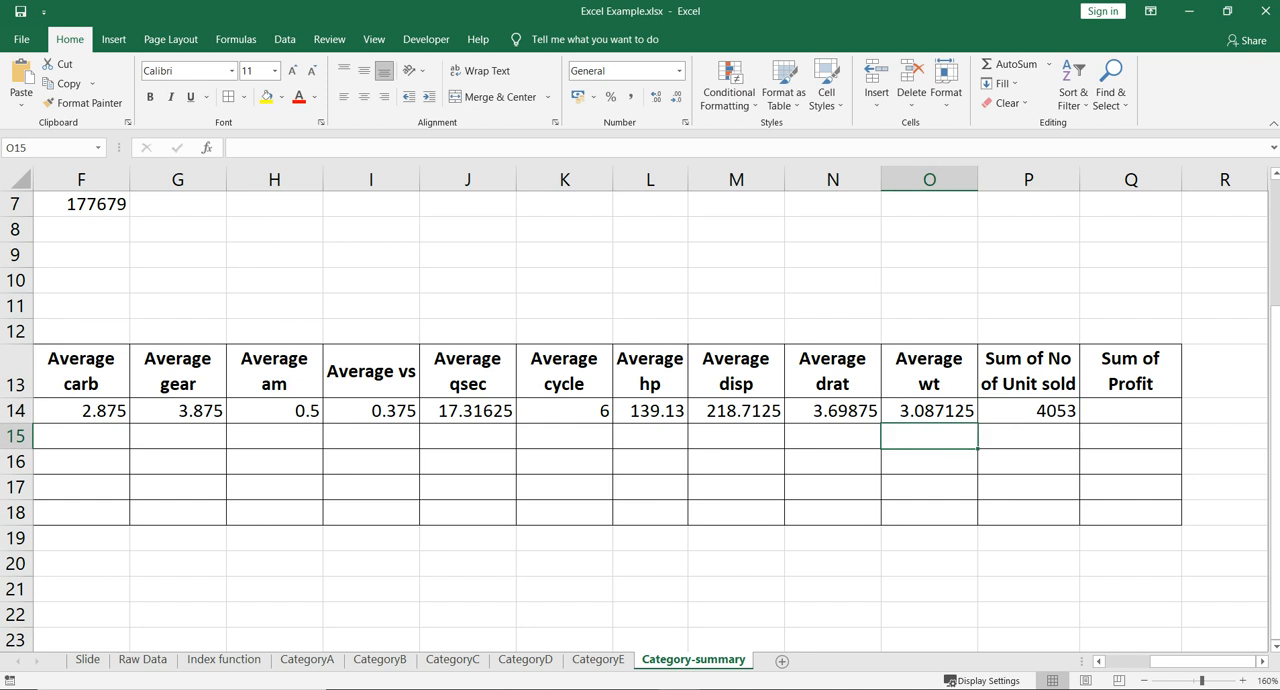
- Copy the Sum of No of Unit sold formula from P14 into Q14 under Sum of Profit
left_click(1028, 411)
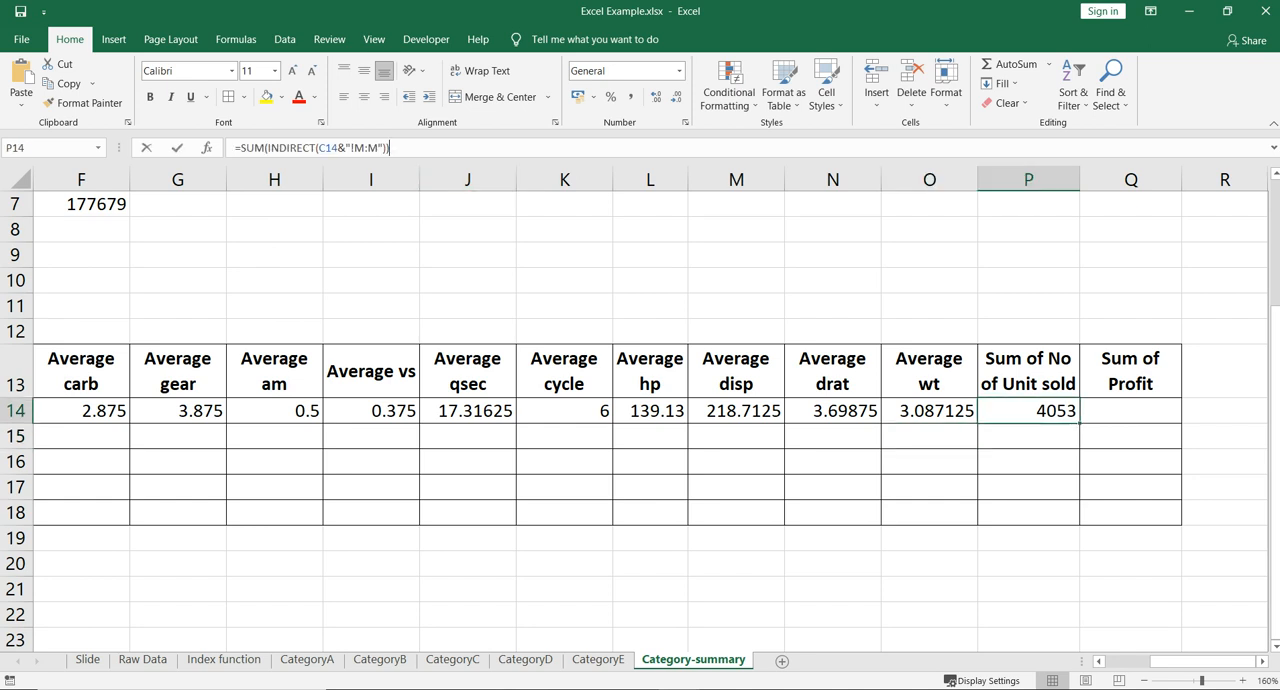
left_click_drag(416, 148, 234, 148)
key("ctrl+c")
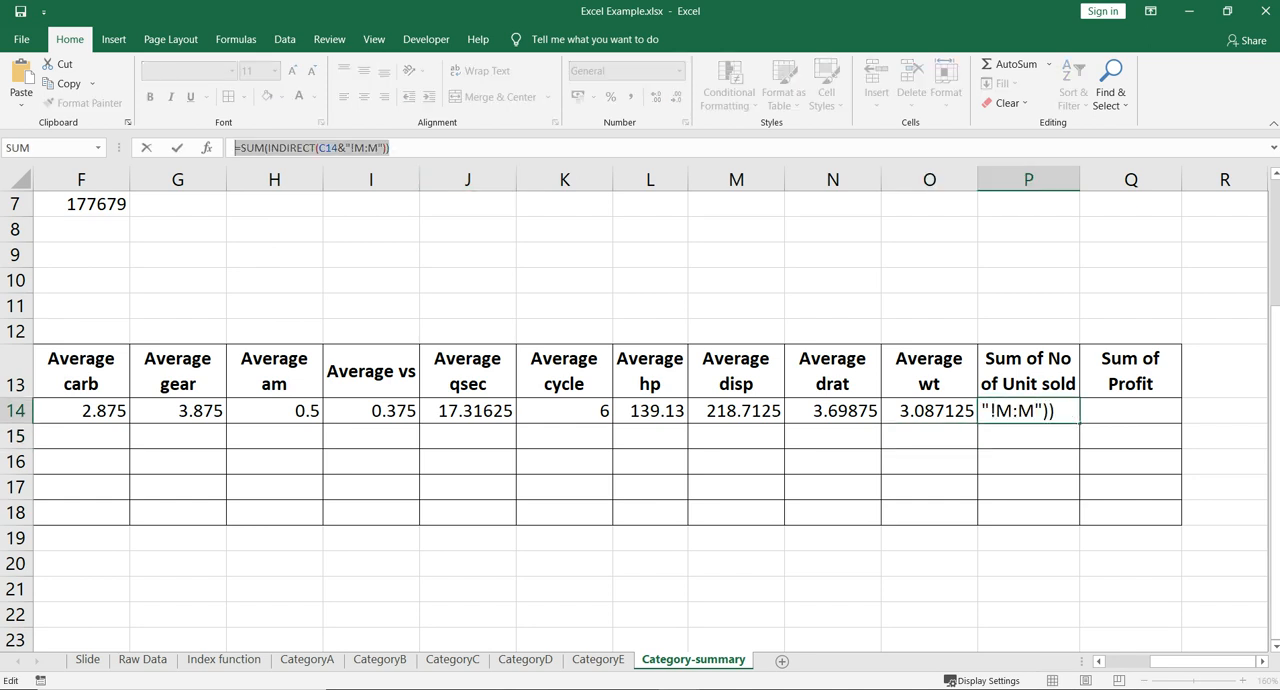
left_click(1130, 411)
key("Escape")
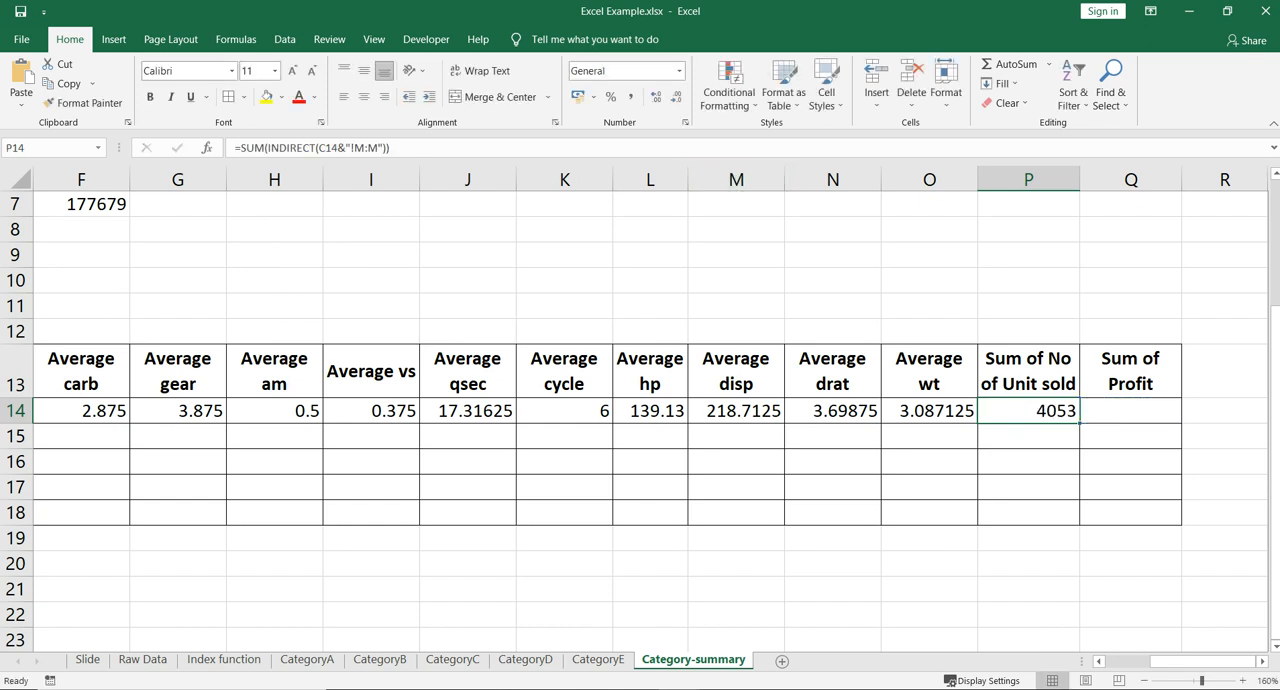
left_click(1130, 411)
left_click(237, 148)
key("ctrl+v")
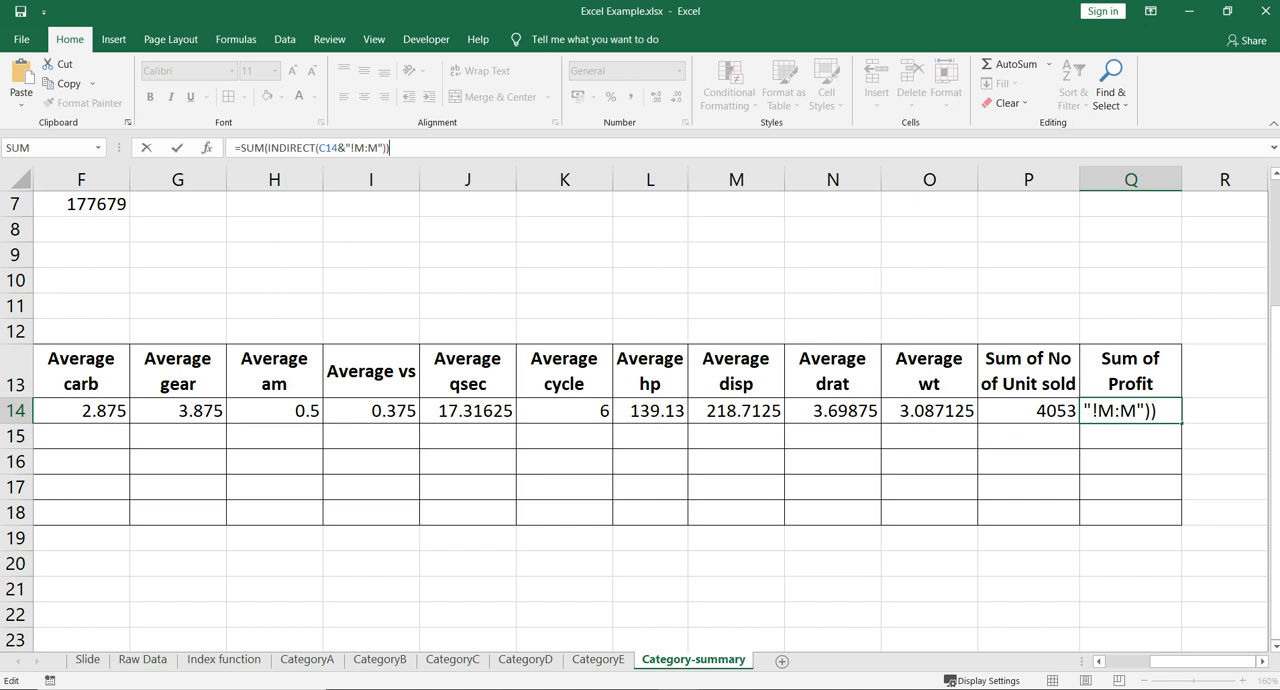
- Change the column reference in Q14's formula to N:N and commit it for Sum of Profit
left_click(365, 148)
key("BackSpace")
type("N")
key("Right")
key("Right")
key("BackSpace")
type("N")
key("Return")
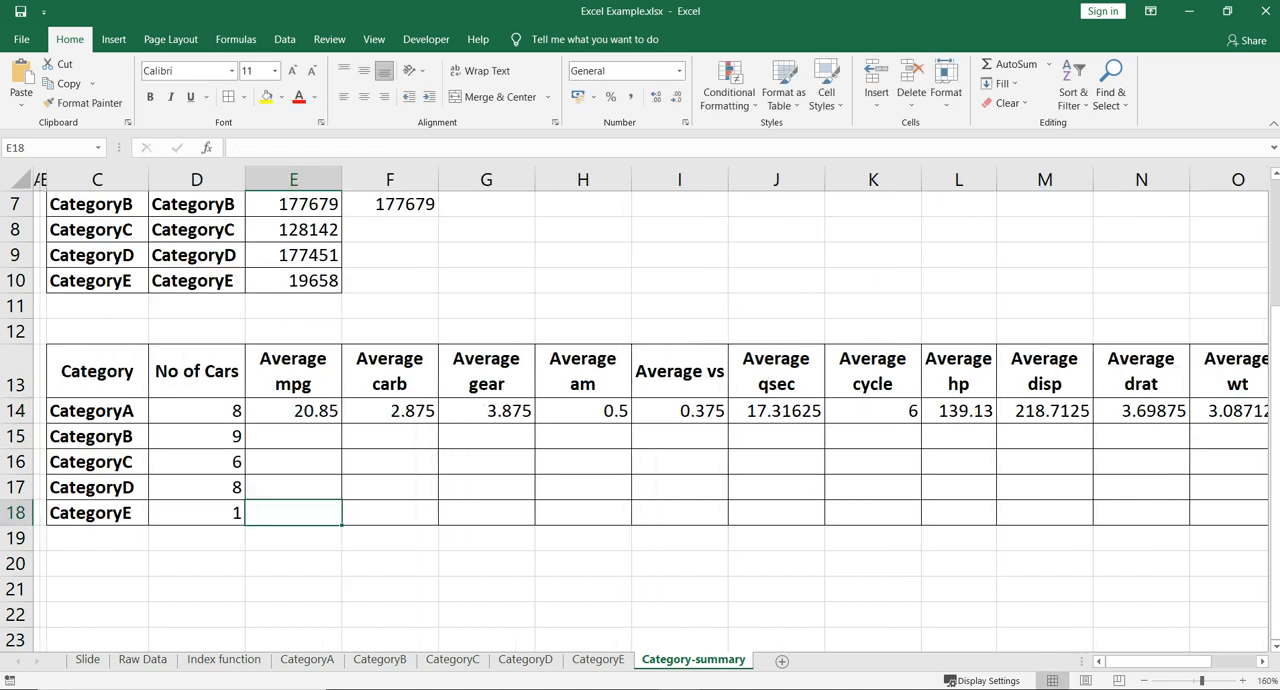
- Review the completed CategoryA formulas in row 14 from Average mpg through Sum of Profit
key("ctrl+Up")
key("ctrl+Right")
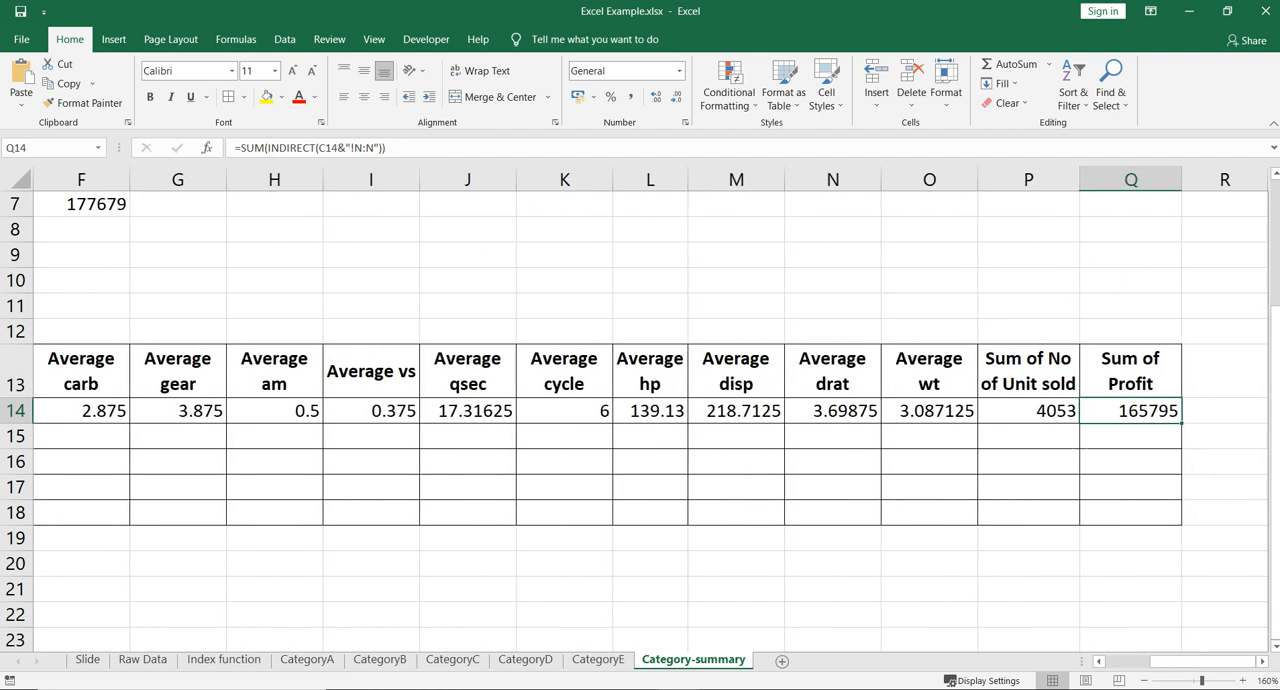
key("ctrl+Left")
key("Right")
key("ctrl+Right")
key("Left")
key("Left")
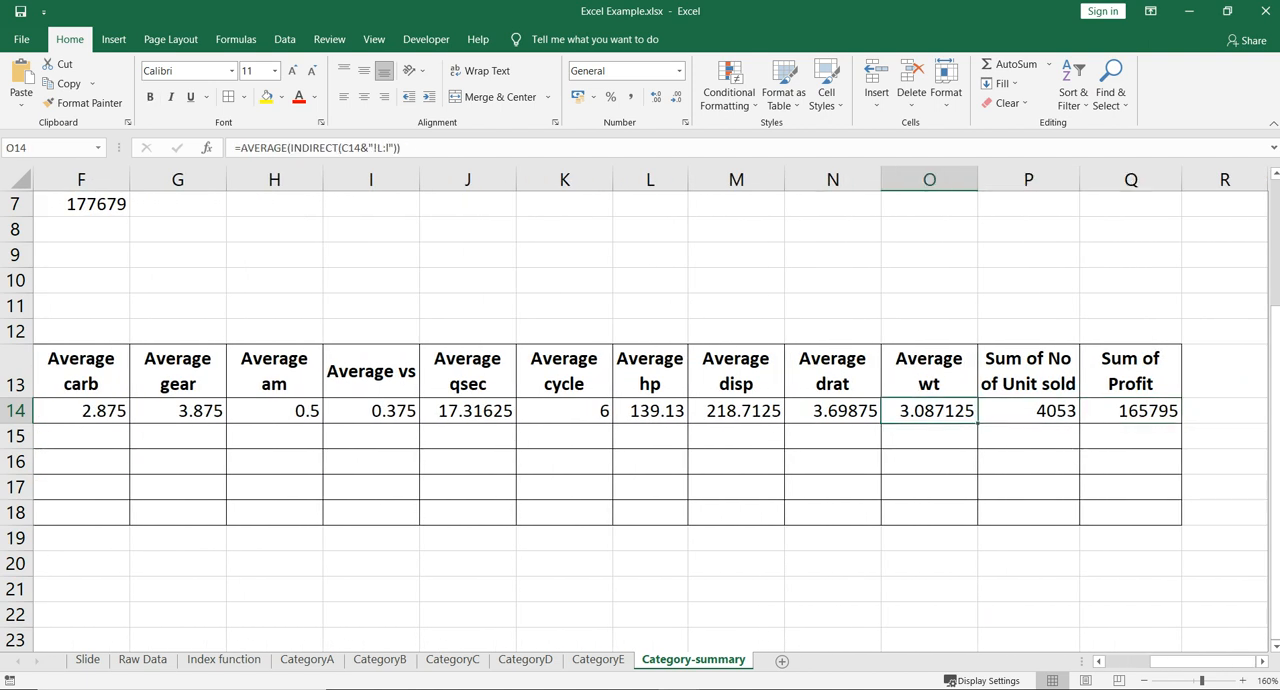
key("ctrl+Left")
key("Right")
key("Right")
- Fill the row 14 formulas from Average mpg through Sum of Profit down to CategoryE, covering E14:Q18
key("Right")
key("Left")
key("Left")
key("ctrl+Down")
key("Right")
key("ctrl+shift+Up")
key("shift+Right")
key("ctrl+shift+Right")
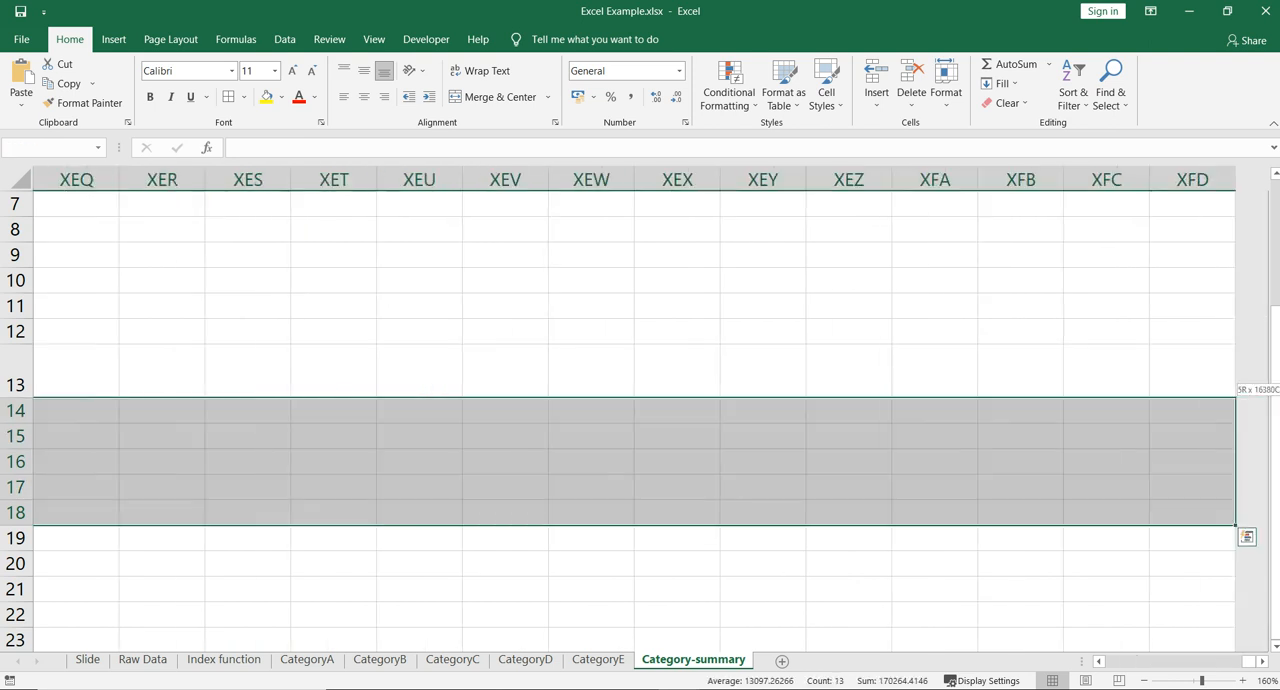
key("Left")
key("Right")
key("ctrl+shift+Up")
key("shift+Right")
key("shift+Right")
key("shift+Right")
key("shift+Right")
key("shift+Right")
key("shift+Right")
key("shift+Right")
key("shift+Right")
key("shift+Right")
key("shift+Right")
key("shift+Right")
key("shift+Right")
key("shift+Right")
key("shift+Right")
key("shift+Left")
key("shift+Left")
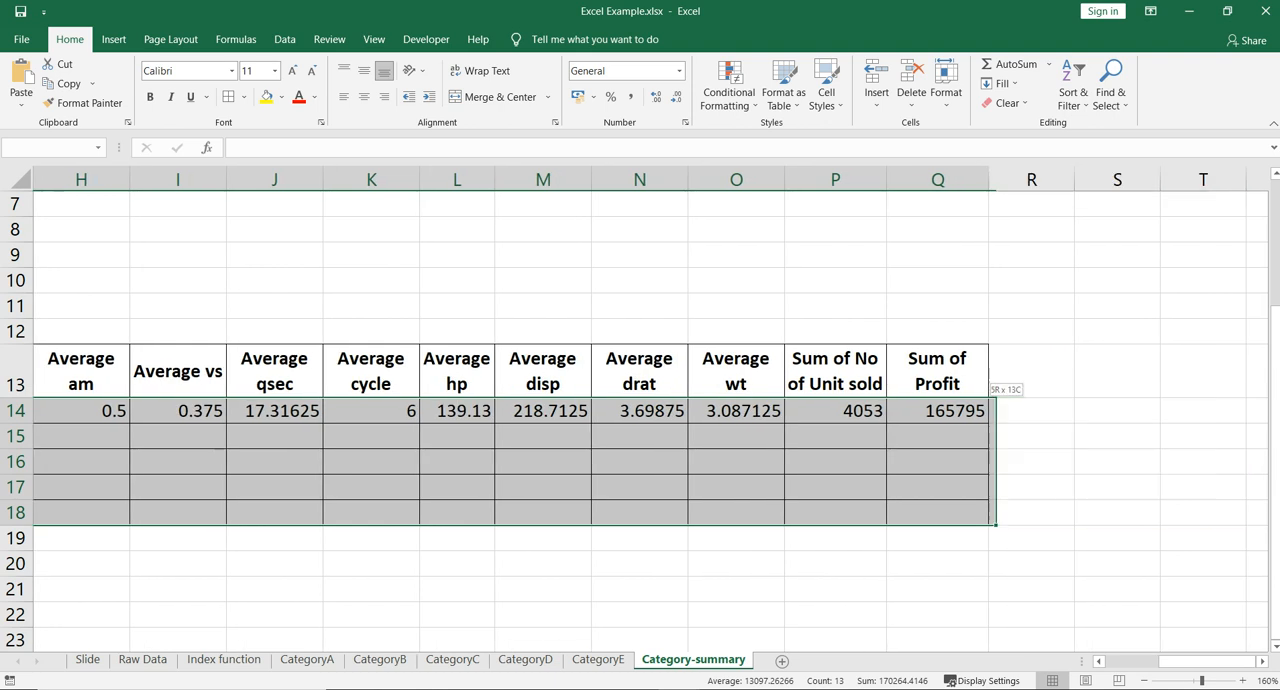
key("ctrl+d")
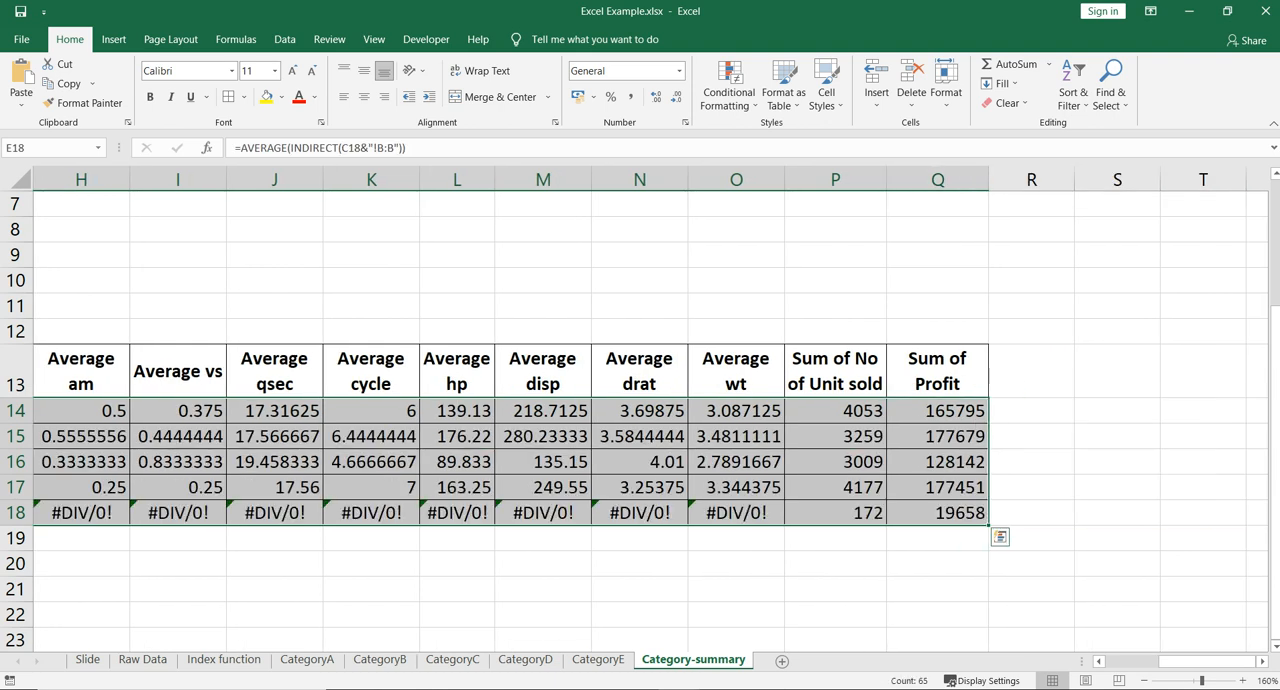
- Inspect Tesla's units sold and profit values on the CategoryE sheet, the source for the row 18 summary
key("ctrl+BackSpace")
key("shift+BackSpace")
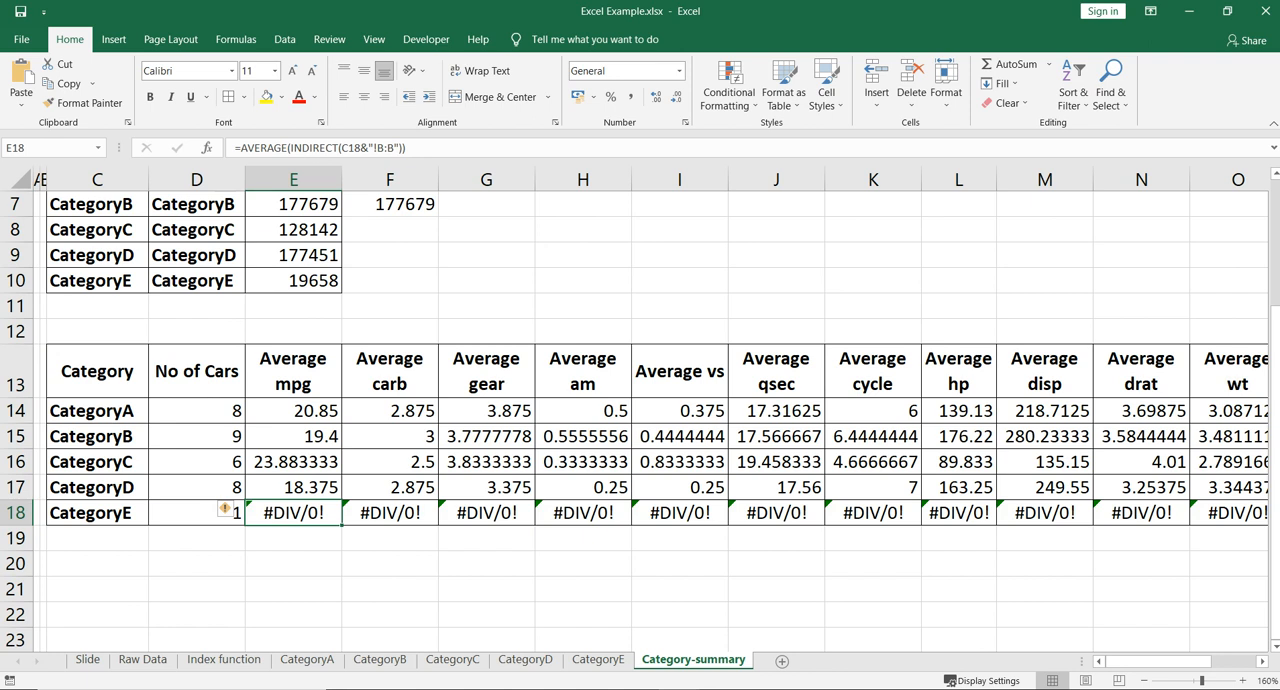
key("ctrl+Page_Up")
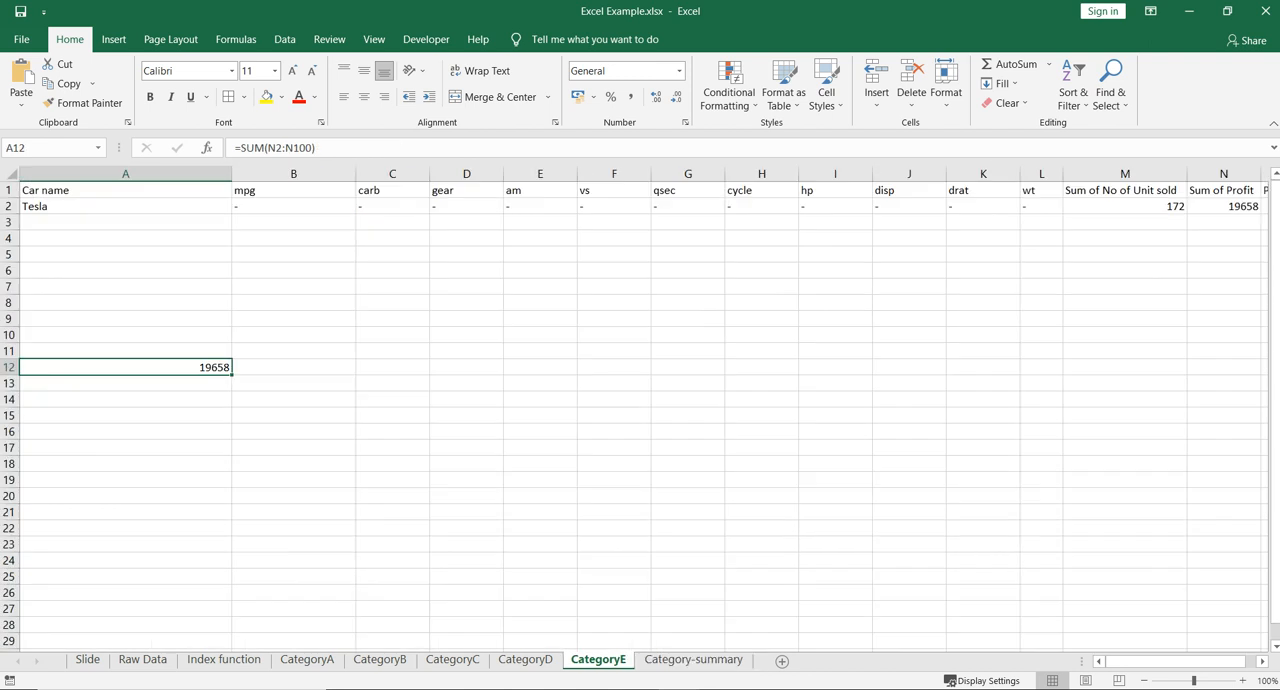
left_click(1243, 681)
left_click(1243, 681)
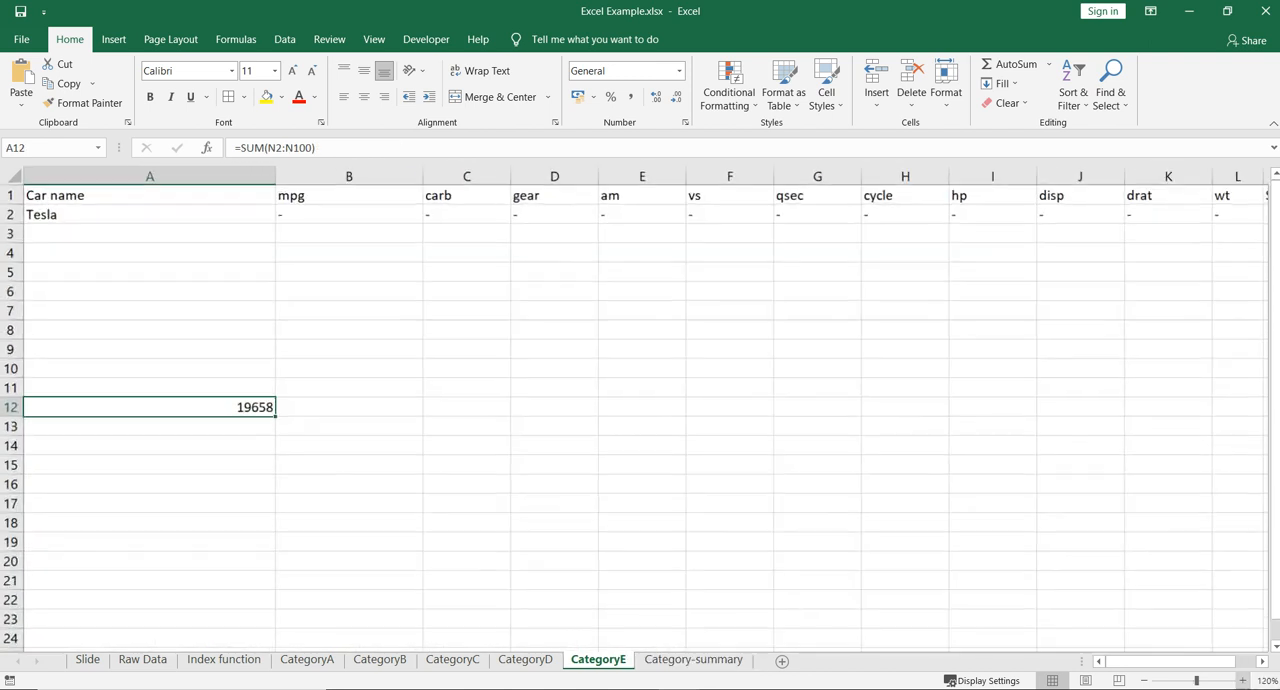
left_click(1243, 681)
left_click(1243, 681)
scroll(640, 400, "right", 6)
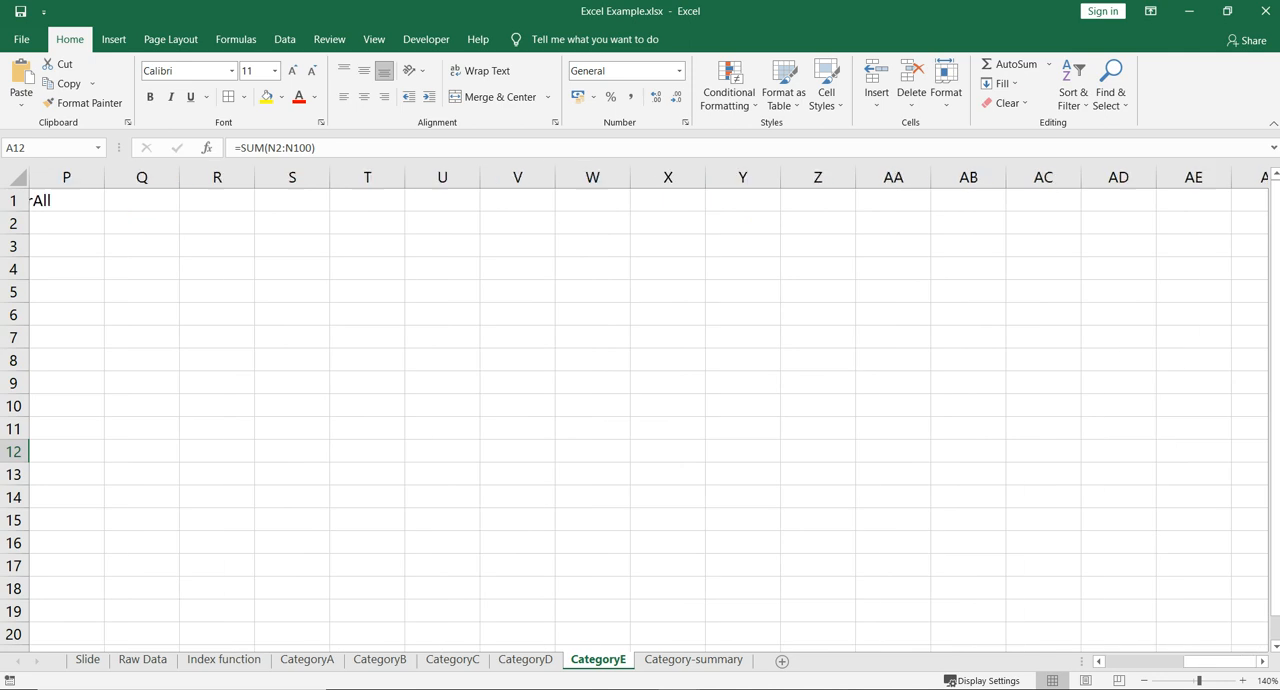
scroll(640, 400, "left", 4)
left_click(589, 201)
left_click(589, 224)
left_click(728, 224)
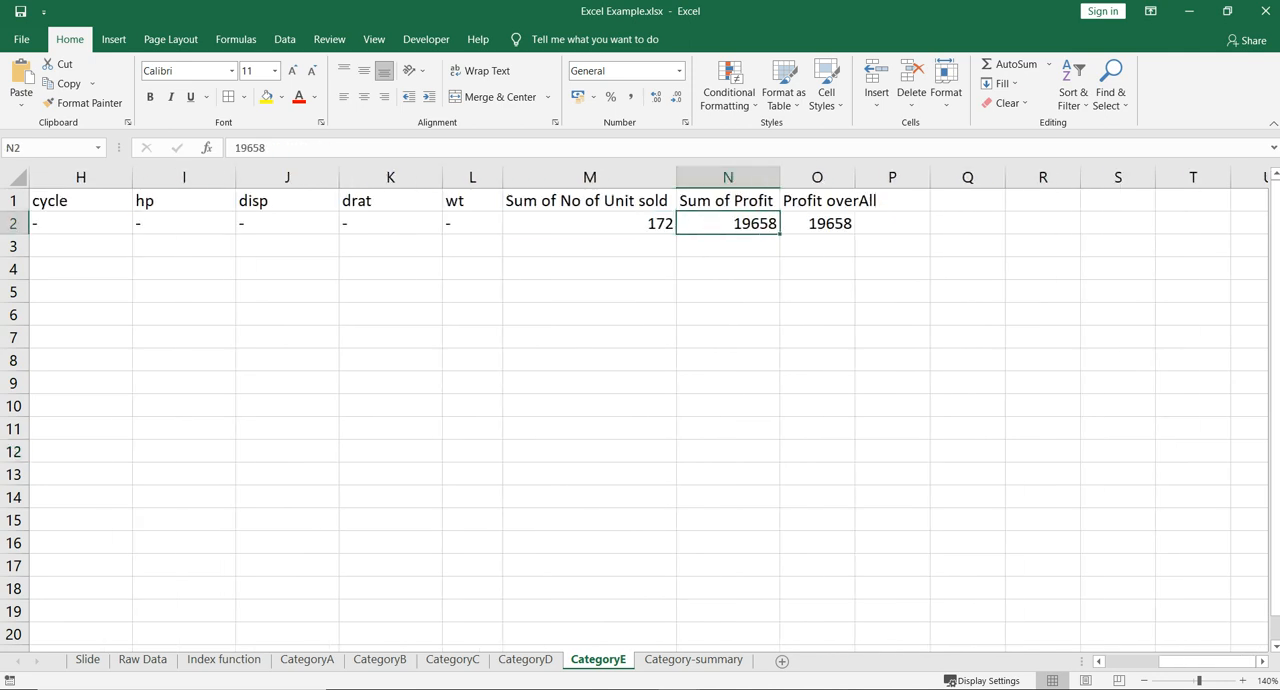
- Examine Tesla's entries in the columns wt back to mpg on CategoryE, and return to the averages on Category-summary
key("Left")
key("Left")
key("Left")
key("Left")
key("Left")
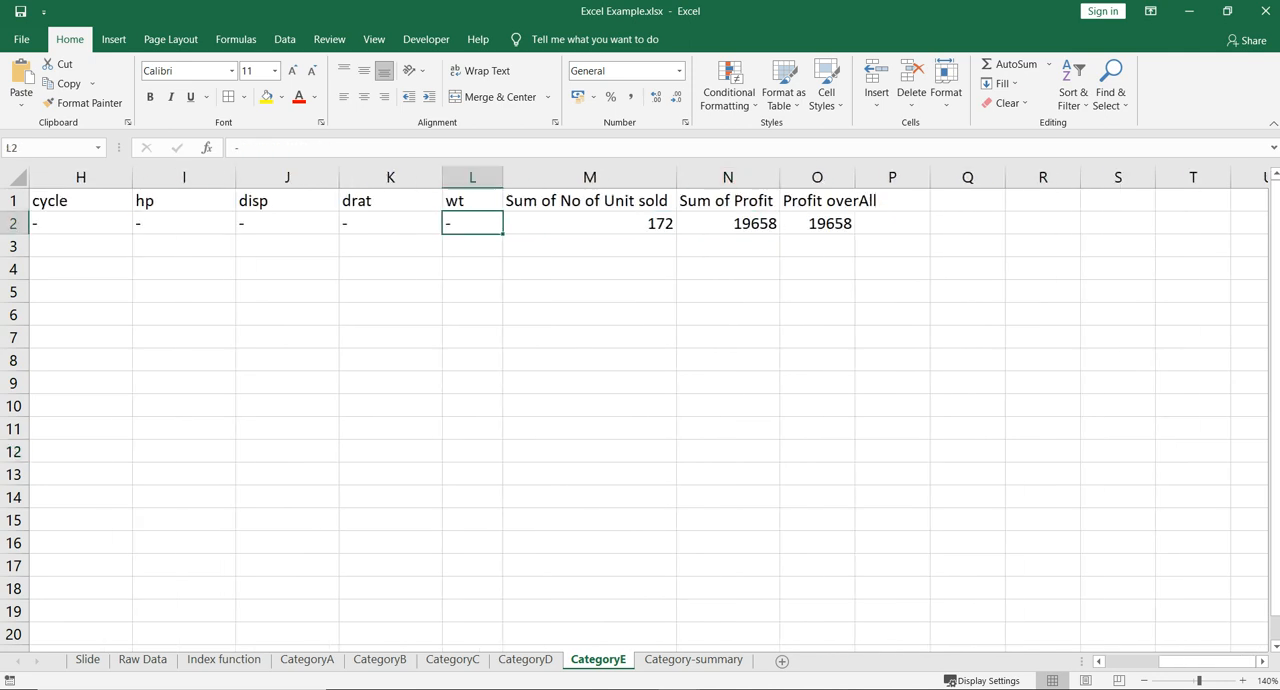
key("Left")
key("Left")
key("Left")
key("Left")
key("Left")
key("Left")
key("Left")
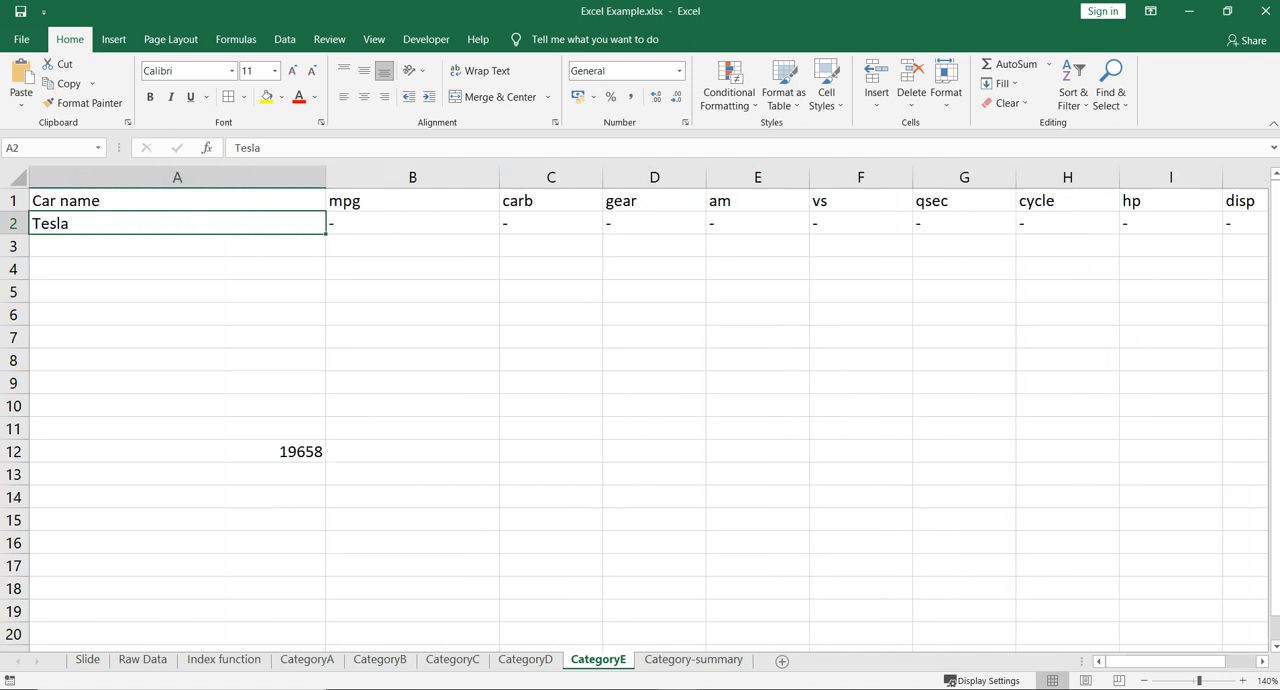
key("Right")
key("Right")
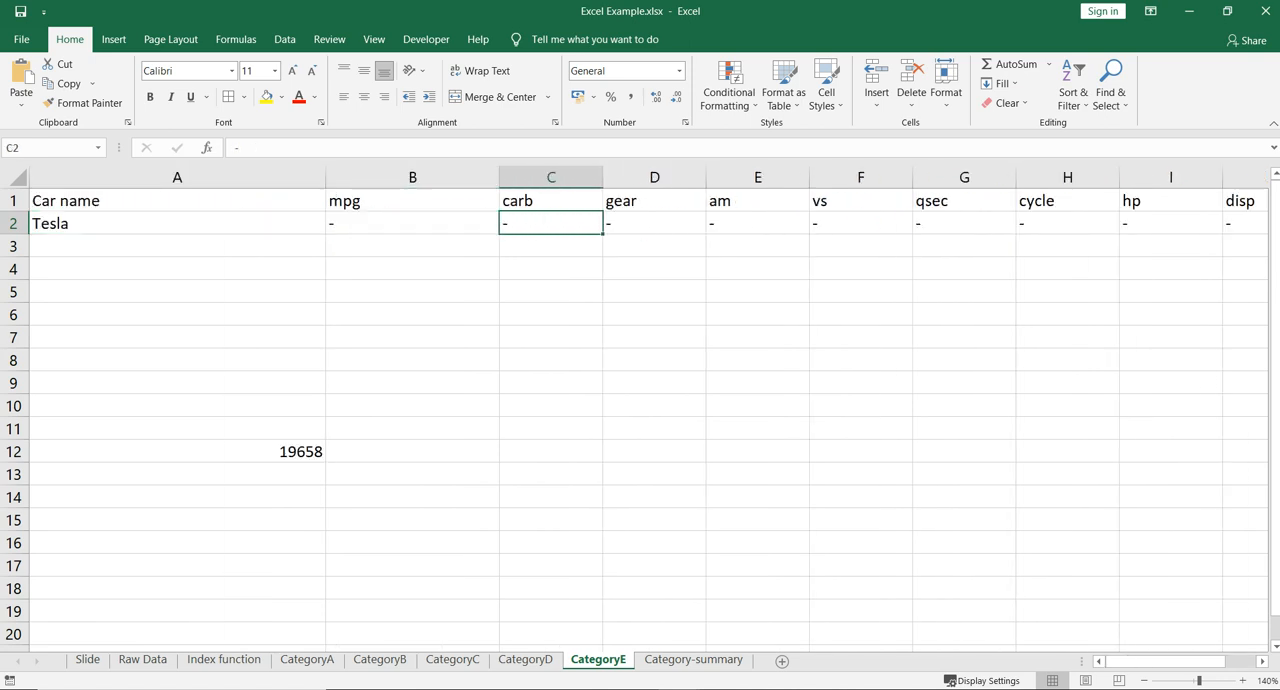
key("ctrl+Page_Down")
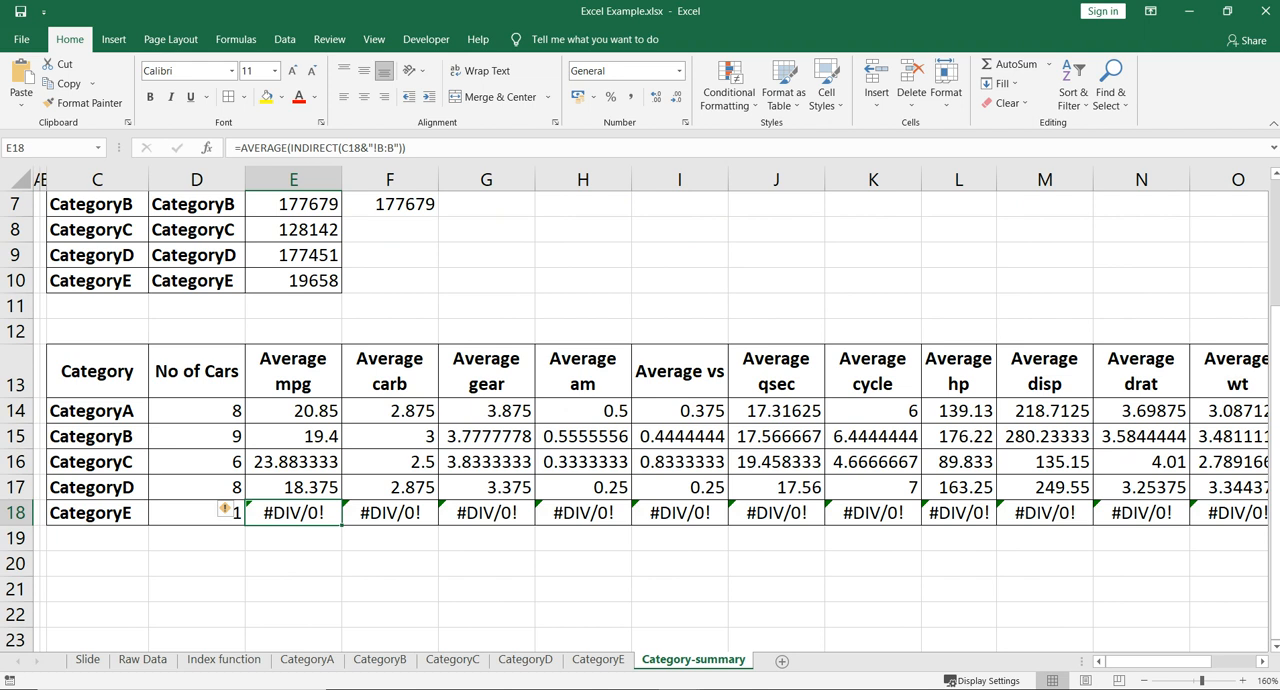
left_click(390, 462)
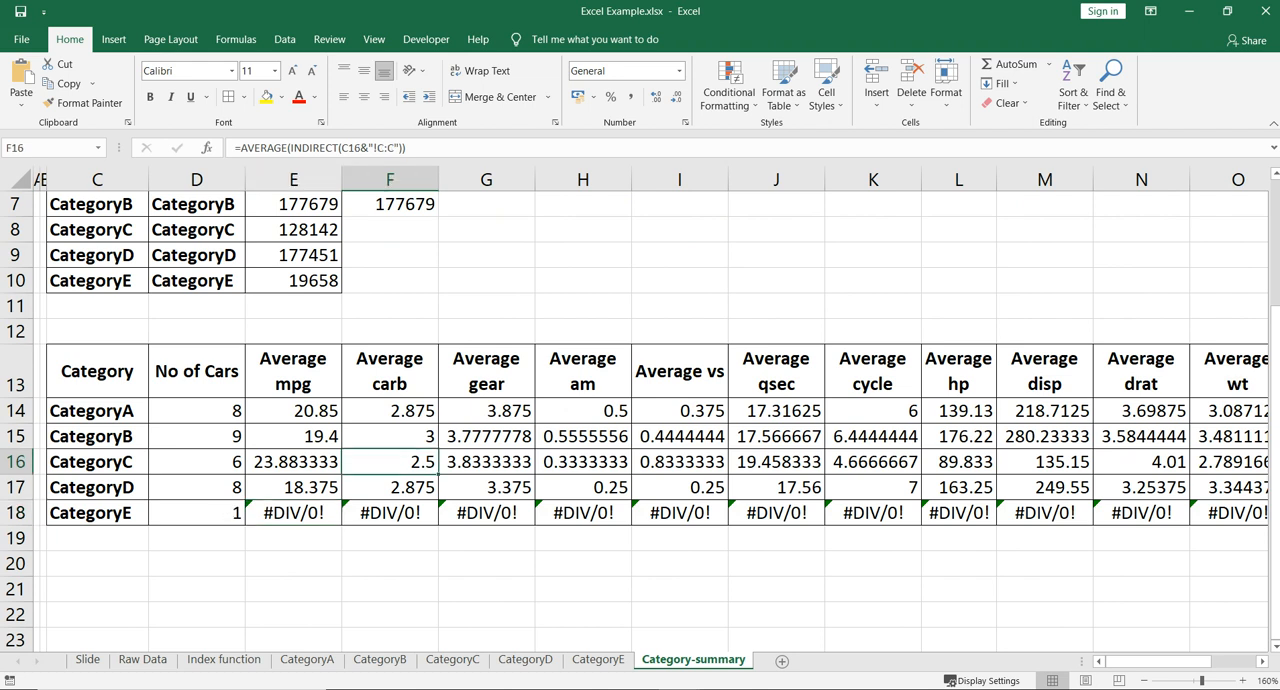